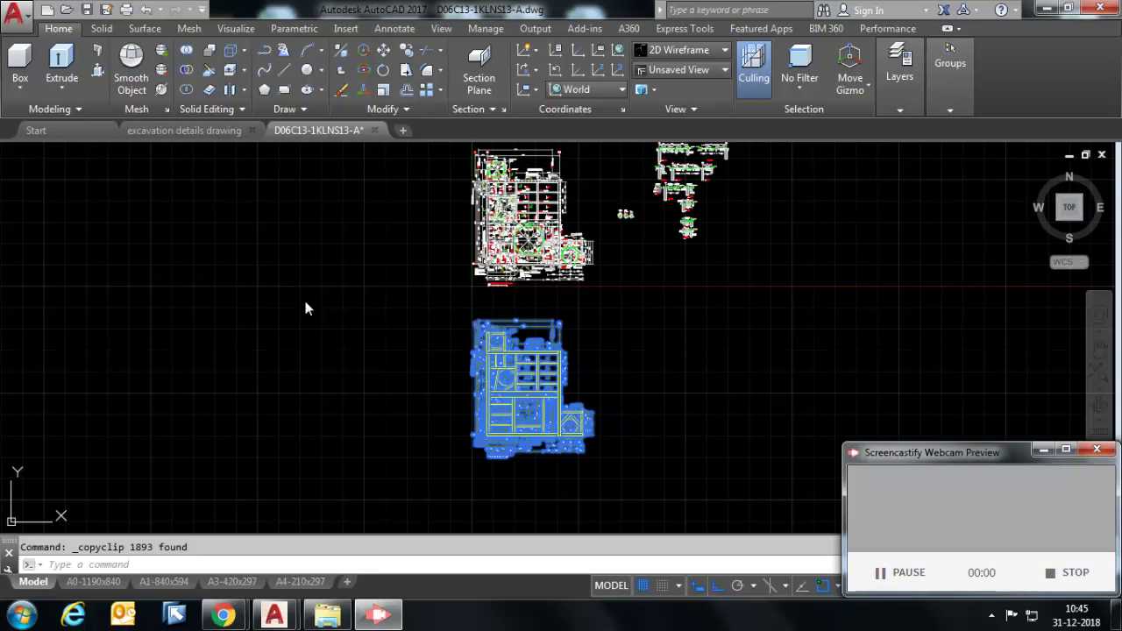
Paste the copied floor plan from the clipboard into the tower model drawing.
left_click(211, 137)
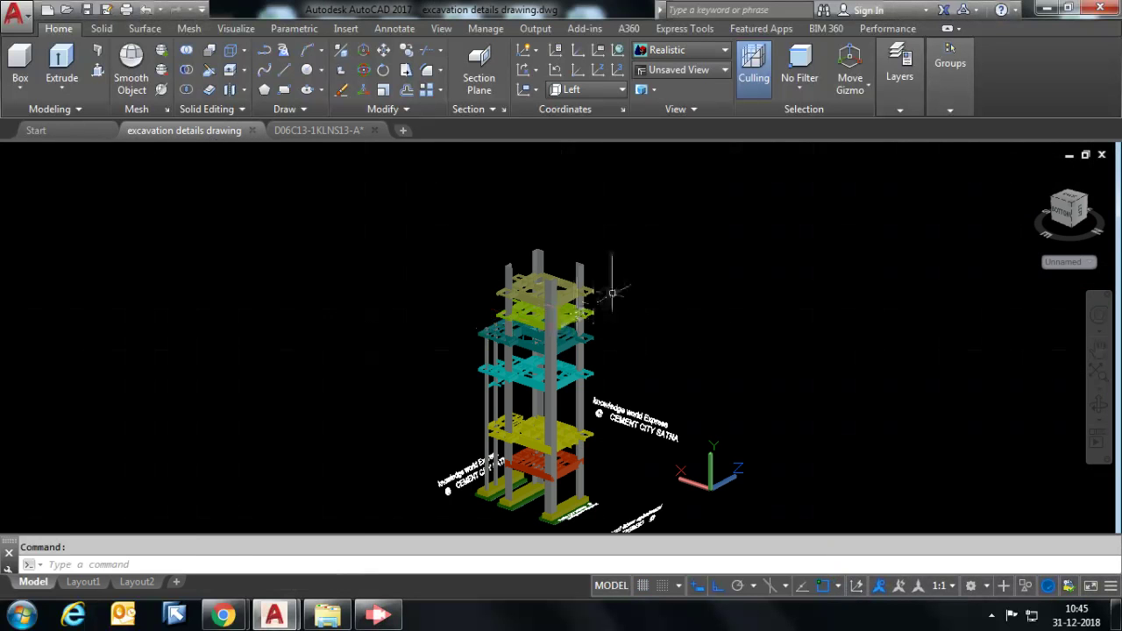
key("ctrl+v")
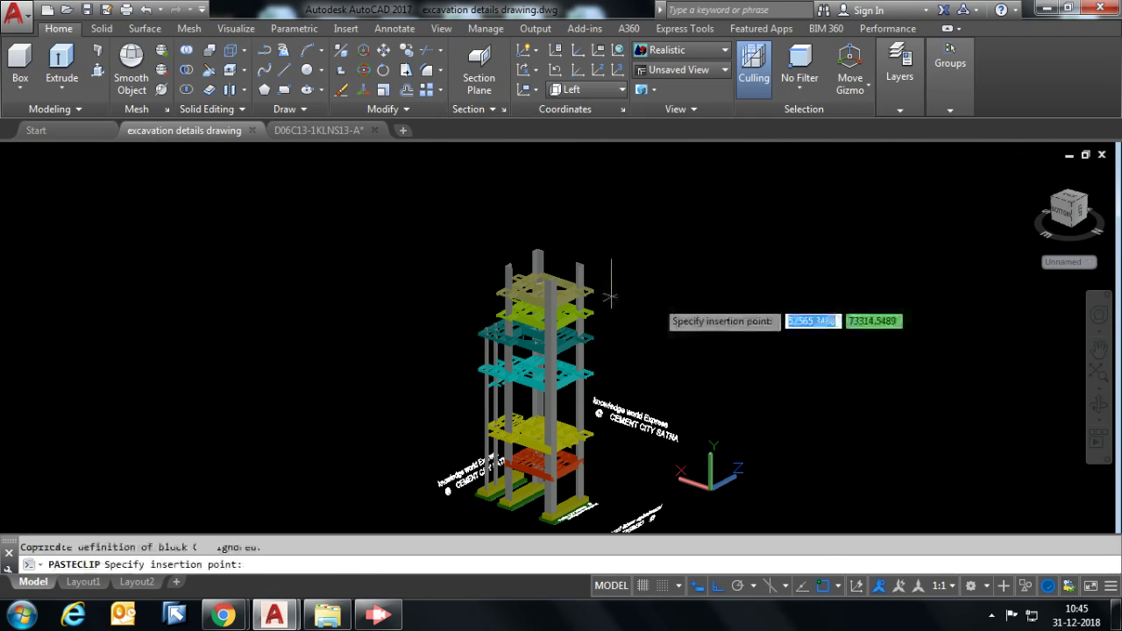
scroll(693, 289, "up", 2)
scroll(693, 290, "up", 2)
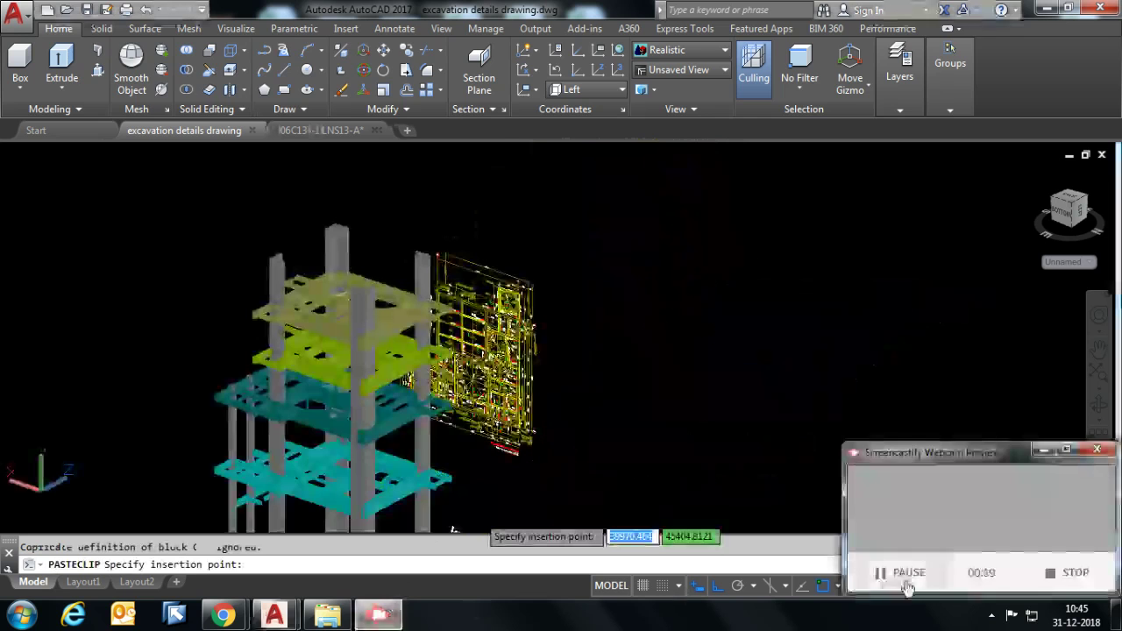
key("ctrl+v")
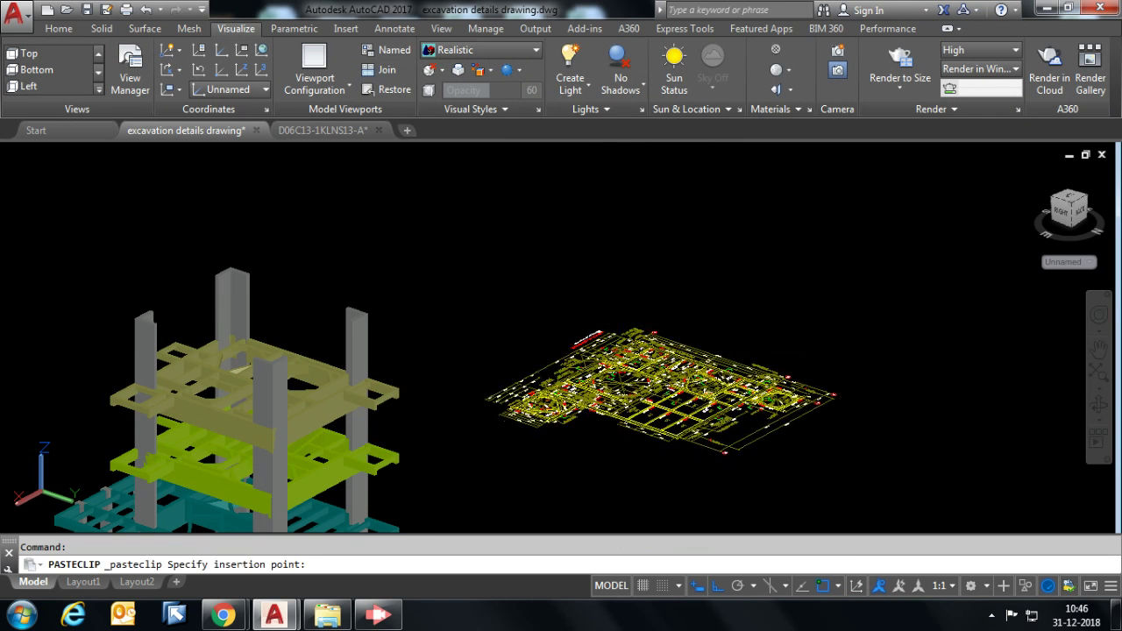
Place the pasted floor plan beside the tower and window-select all of it.
left_click(729, 392)
left_click(489, 281)
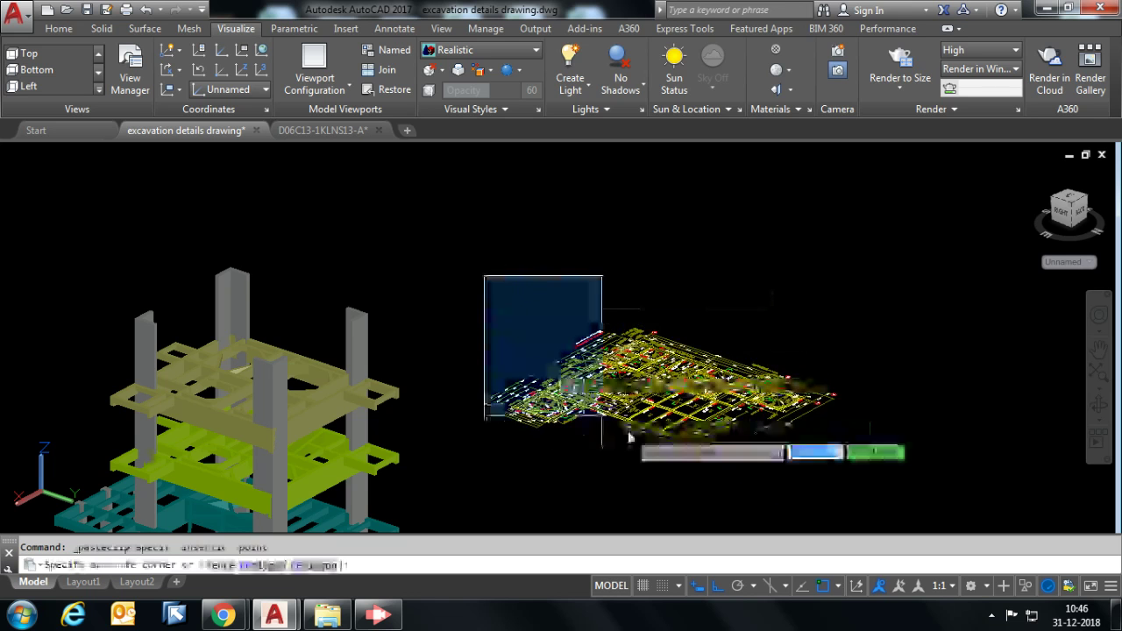
left_click(923, 515)
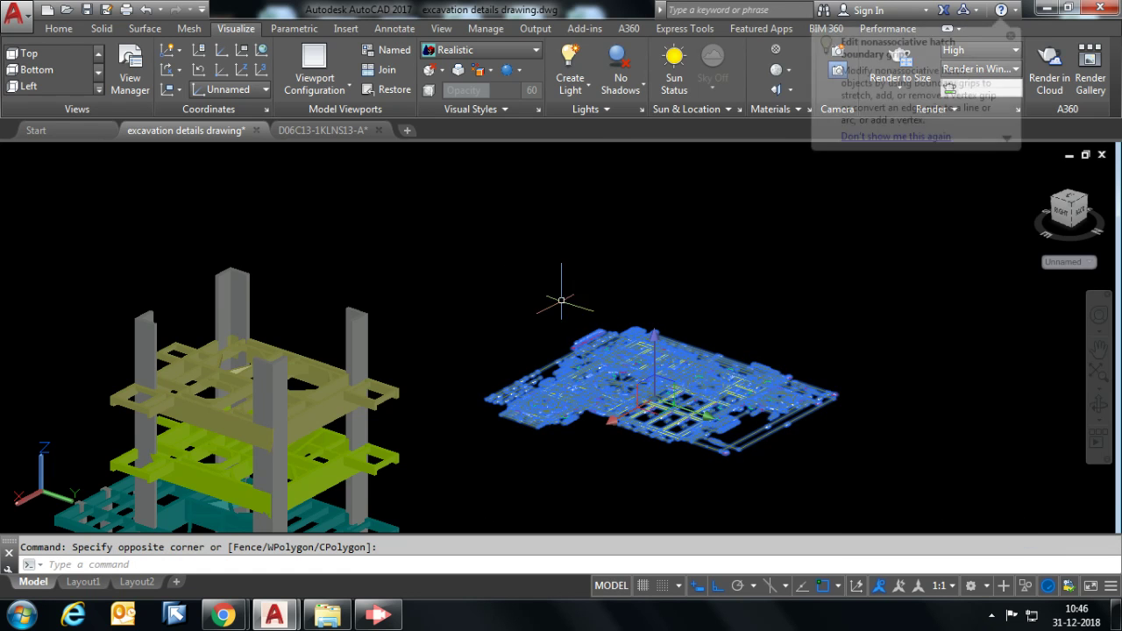
scroll(667, 402, "up", 2)
scroll(716, 474, "up", 2)
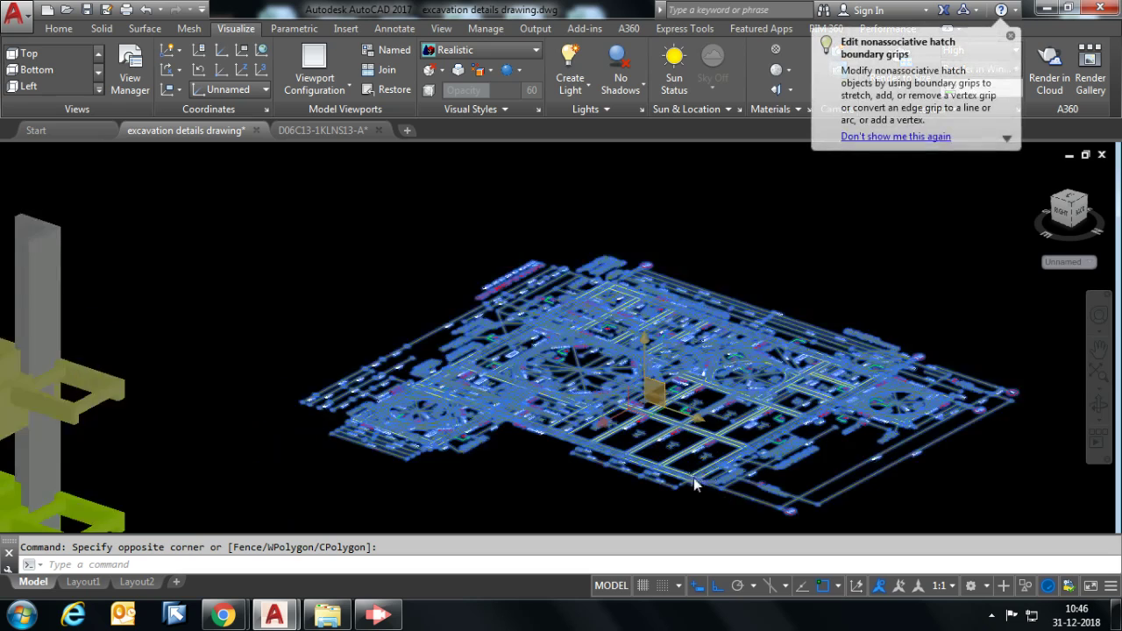
scroll(693, 478, "up", 2)
scroll(693, 478, "up", 2)
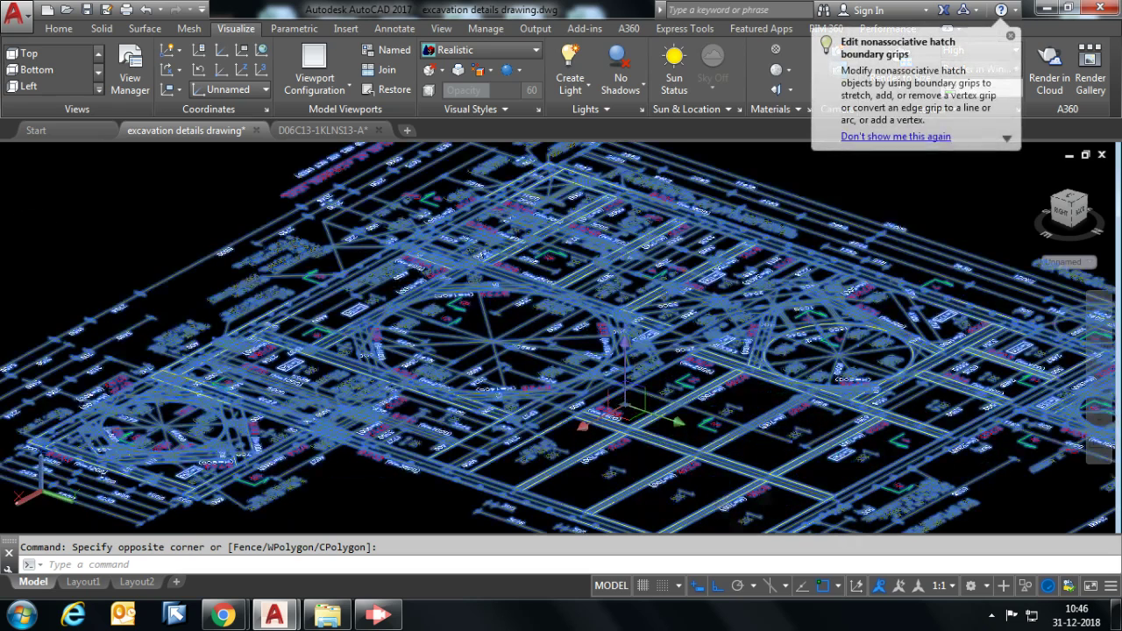
Move the plan from a base point on it onto the tower's top column.
left_click(56, 30)
left_click(384, 50)
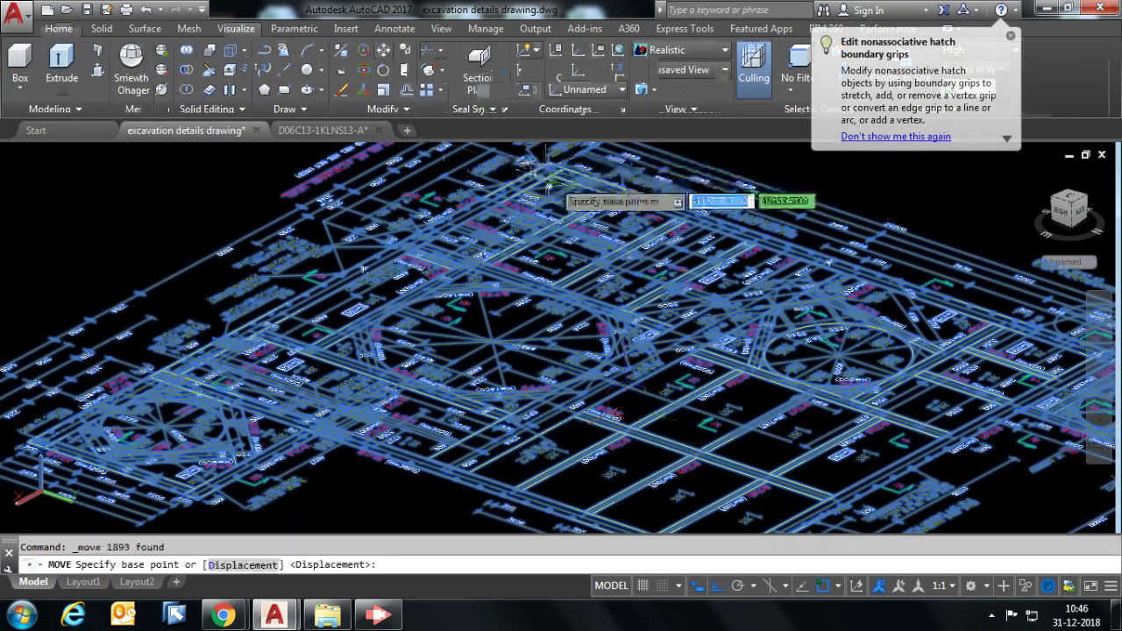
scroll(586, 211, "down", 3)
scroll(586, 211, "down", 2)
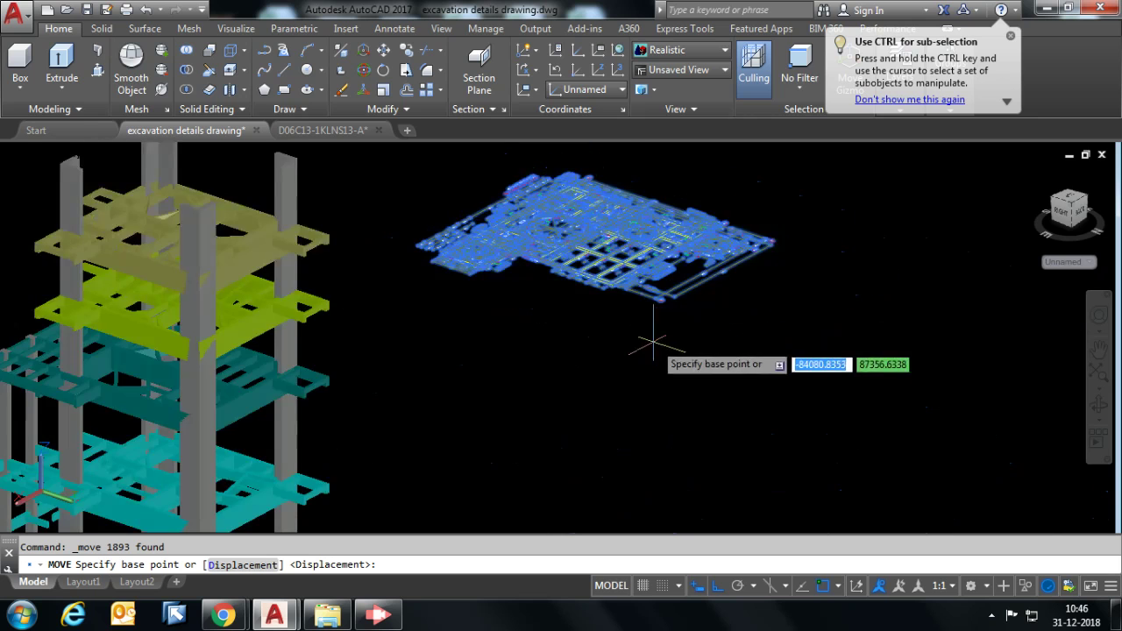
scroll(621, 298, "up", 2)
scroll(641, 309, "up", 2)
scroll(642, 307, "up", 2)
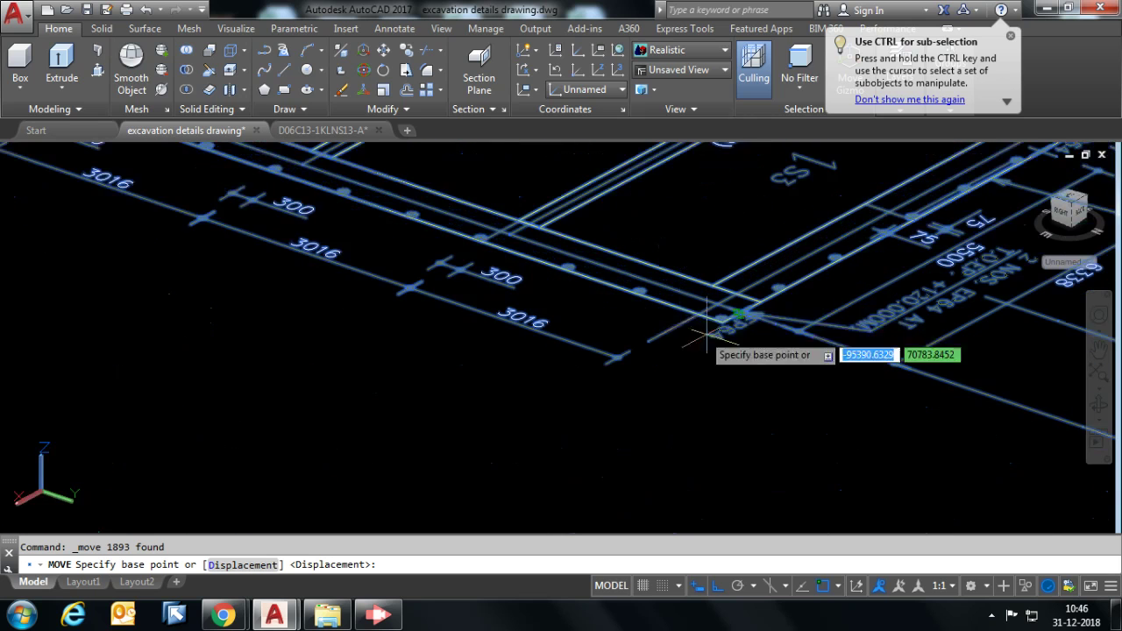
scroll(715, 347, "up", 2)
scroll(855, 315, "up", 2)
scroll(727, 329, "up", 2)
left_click(733, 338)
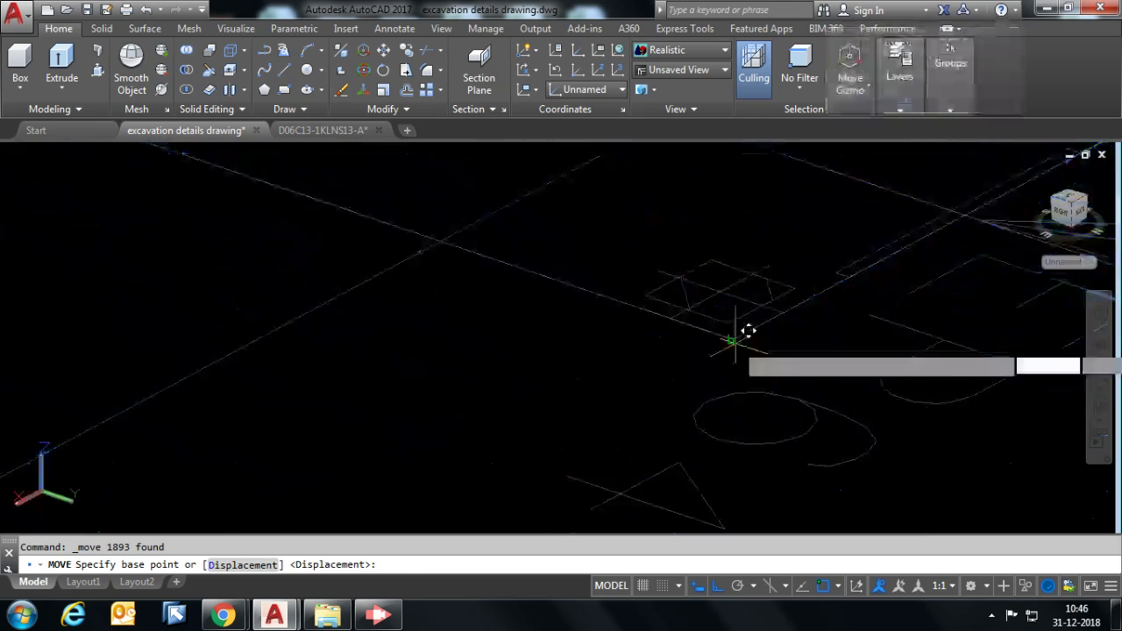
scroll(869, 311, "down", 2)
scroll(741, 331, "down", 2)
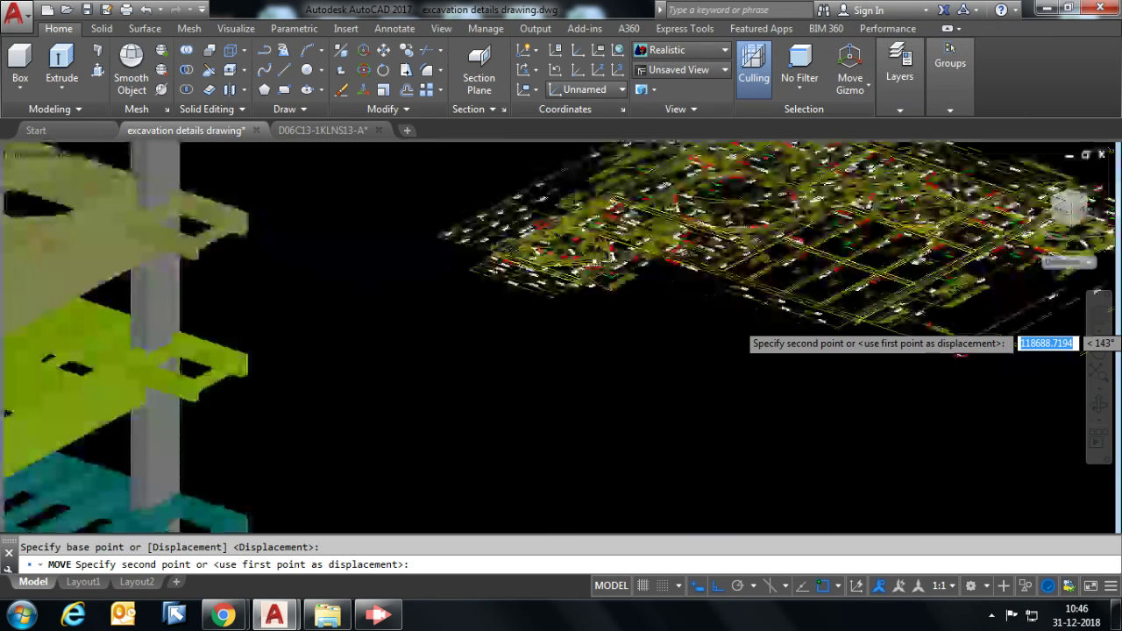
scroll(741, 332, "down", 1)
scroll(282, 230, "up", 1)
scroll(282, 230, "up", 3)
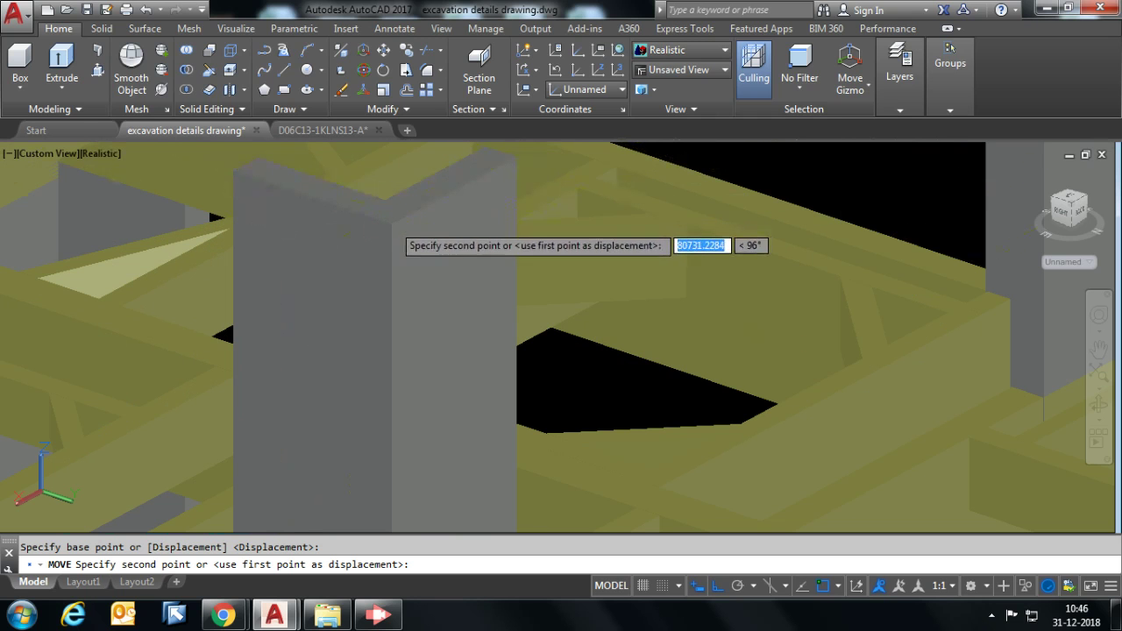
scroll(258, 219, "down", 3)
scroll(259, 220, "down", 2)
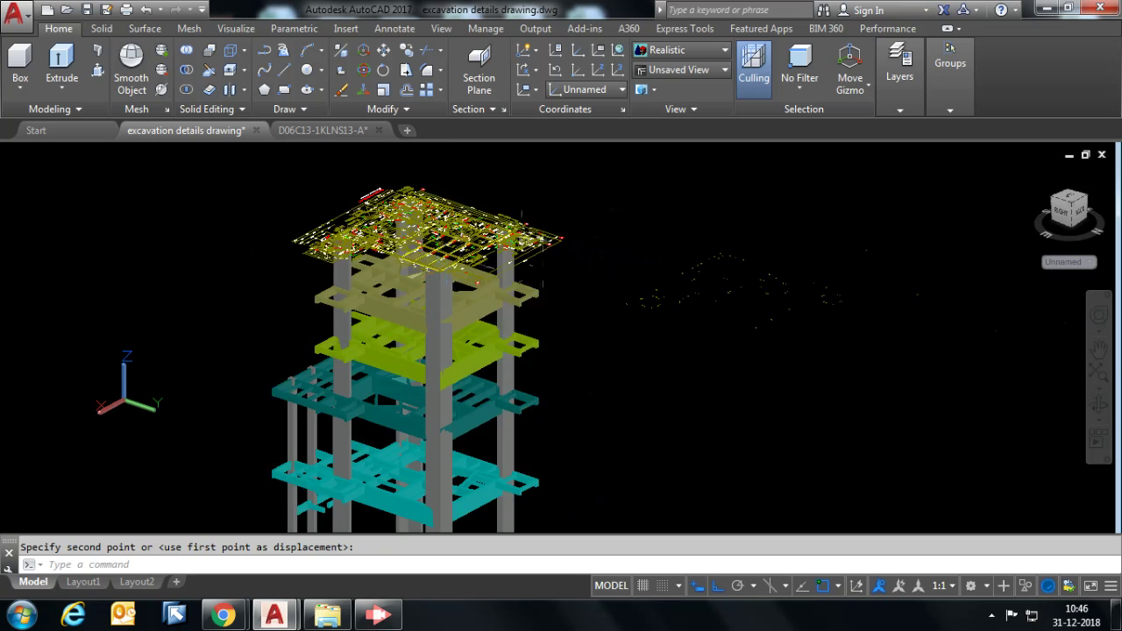
middle_click_drag(526, 228, 581, 205, "shift")
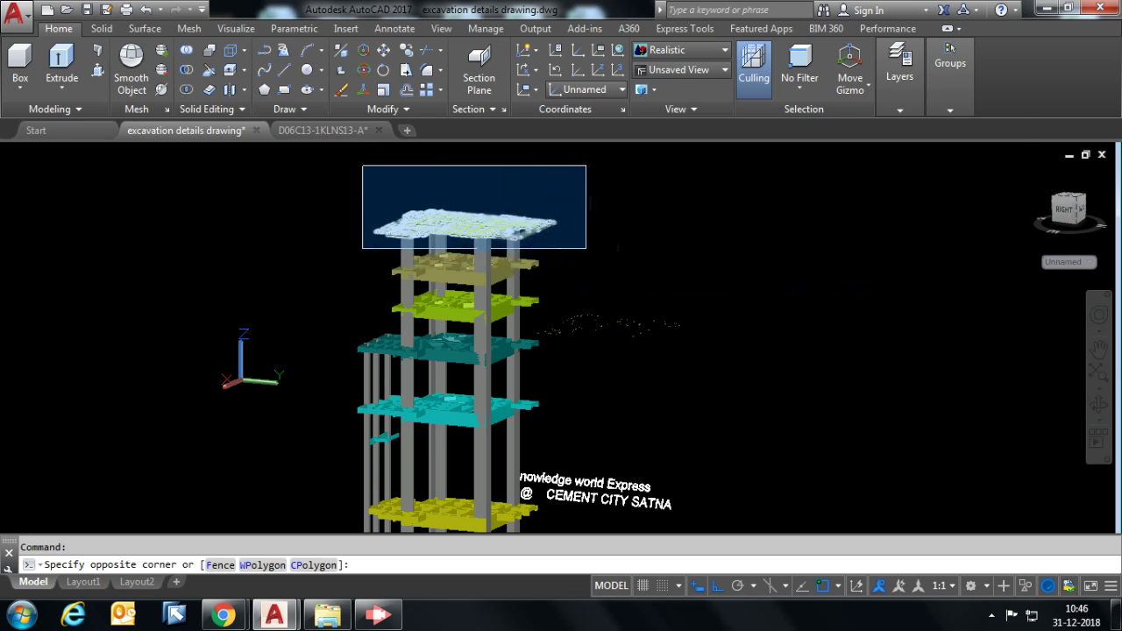
Lift the selected top floor plan 16000 units straight up with Move (M).
left_click(586, 248)
type("M")
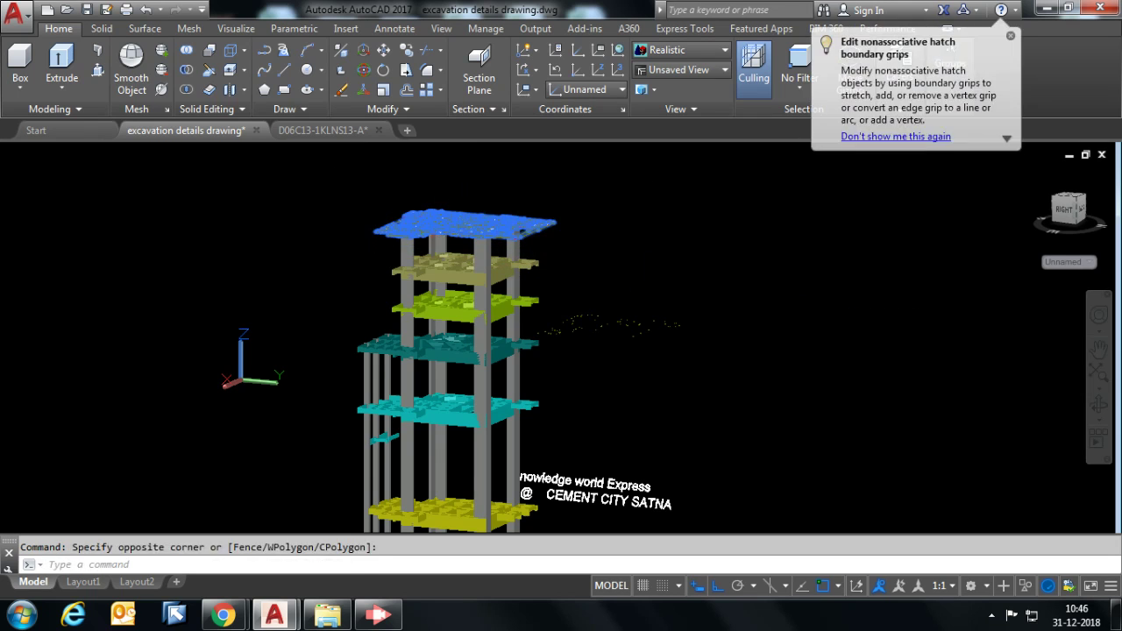
key("Return")
left_click(732, 381)
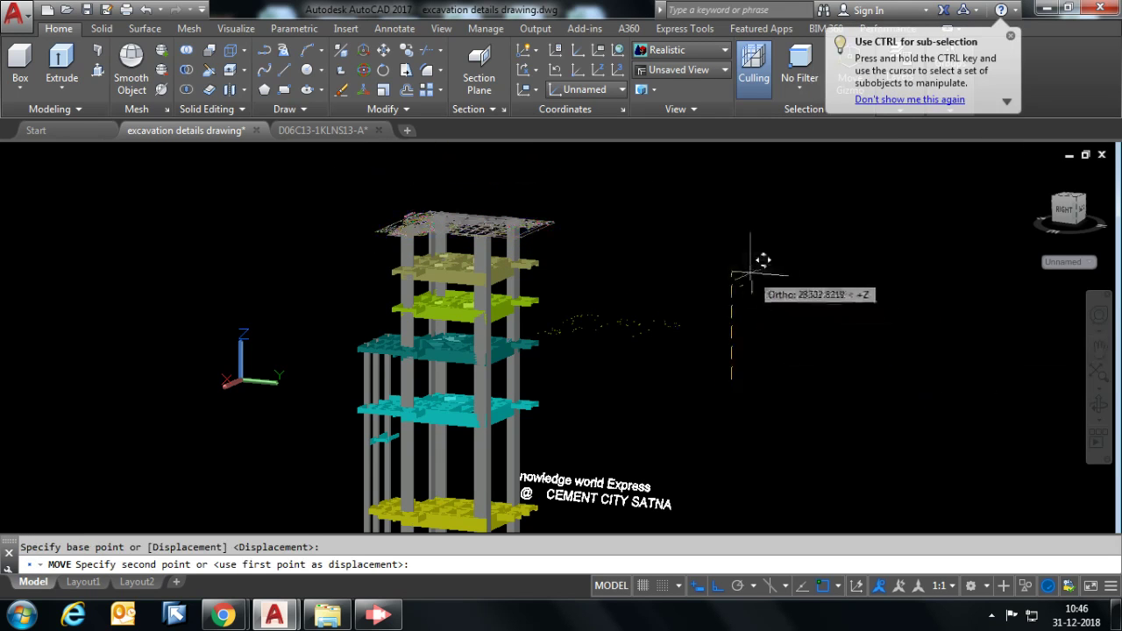
type("16000")
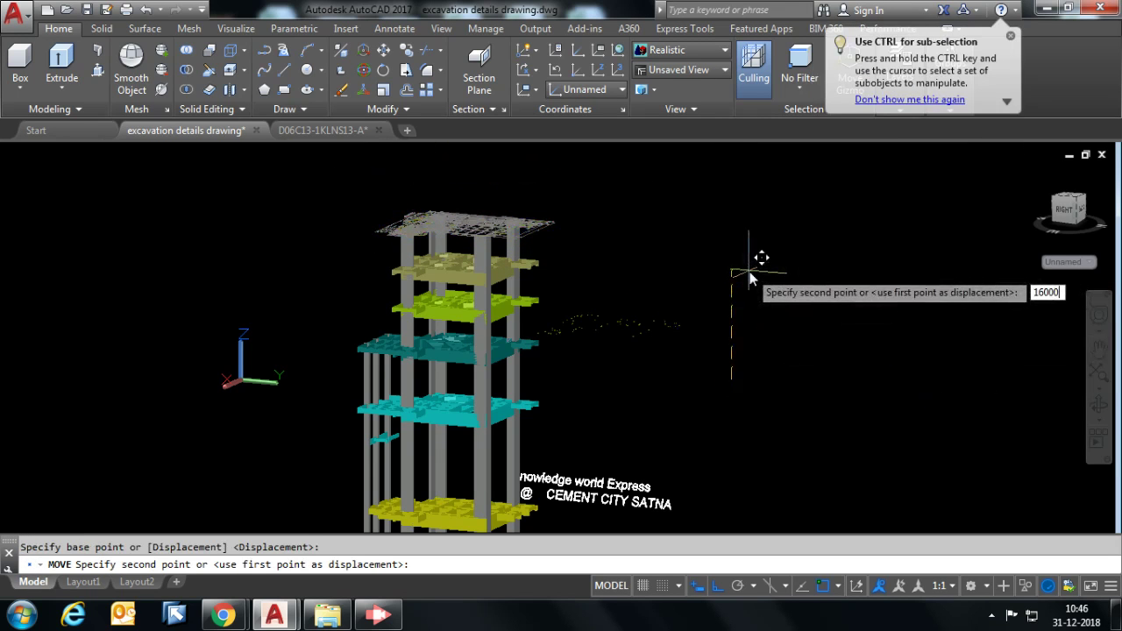
key("Return")
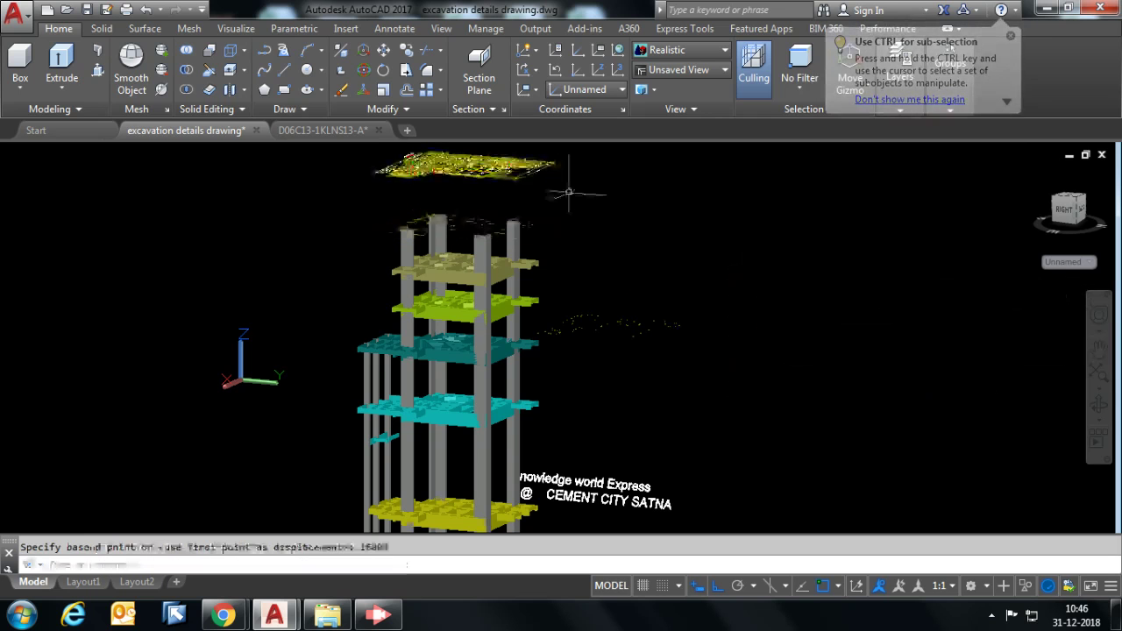
Pan and orbit the view to check the raised plan from the side.
scroll(417, 208, "up", 3)
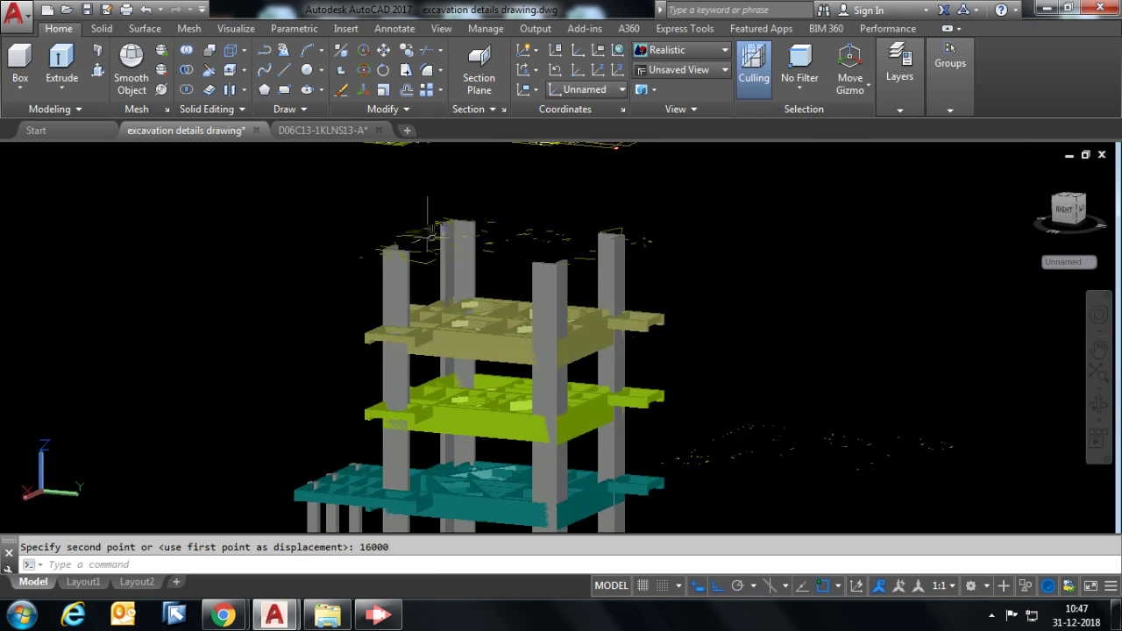
scroll(428, 235, "up", 4)
scroll(362, 198, "down", 4)
scroll(361, 197, "down", 3)
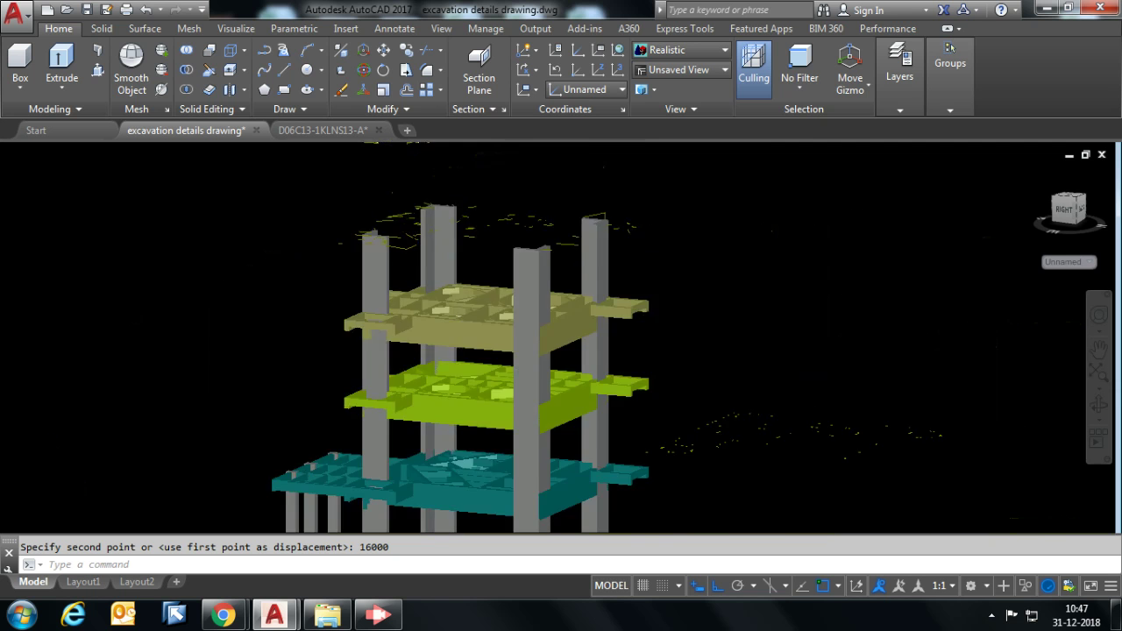
scroll(361, 198, "down", 3)
middle_click_drag(529, 190, 499, 263)
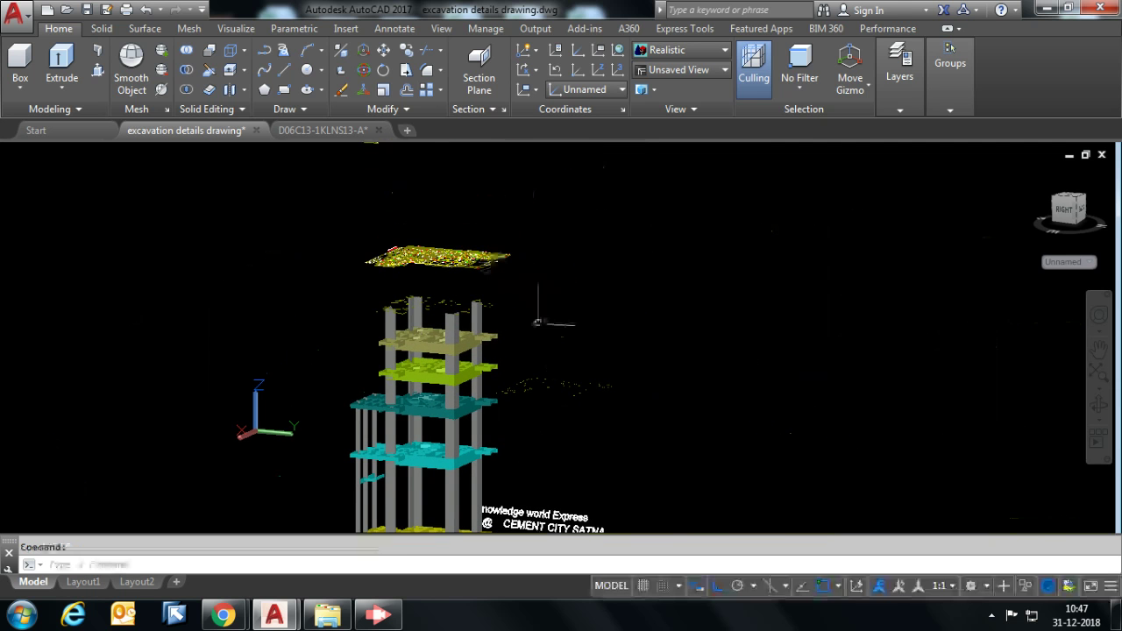
scroll(805, 403, "up", 5)
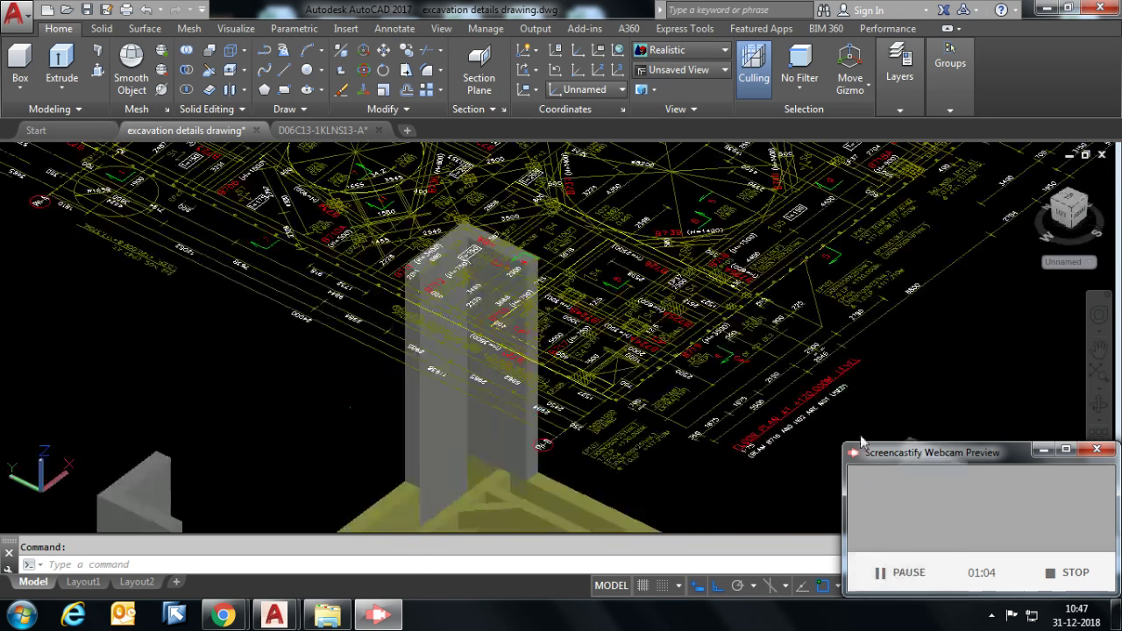
scroll(806, 403, "up", 3)
scroll(805, 403, "up", 2)
scroll(697, 383, "down", 2)
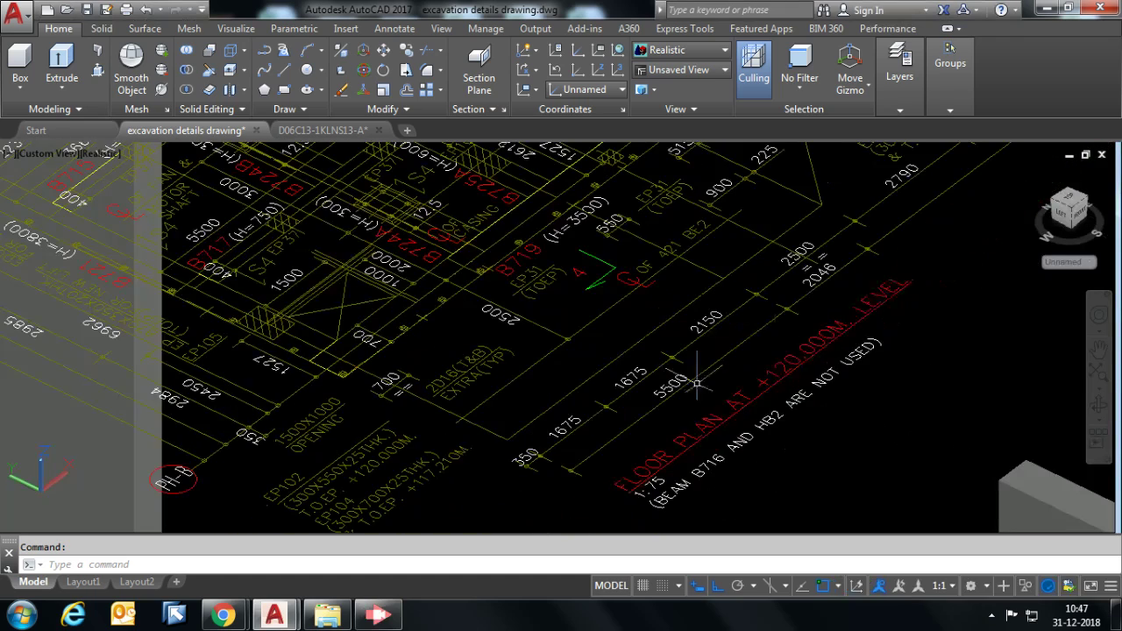
scroll(736, 363, "down", 4)
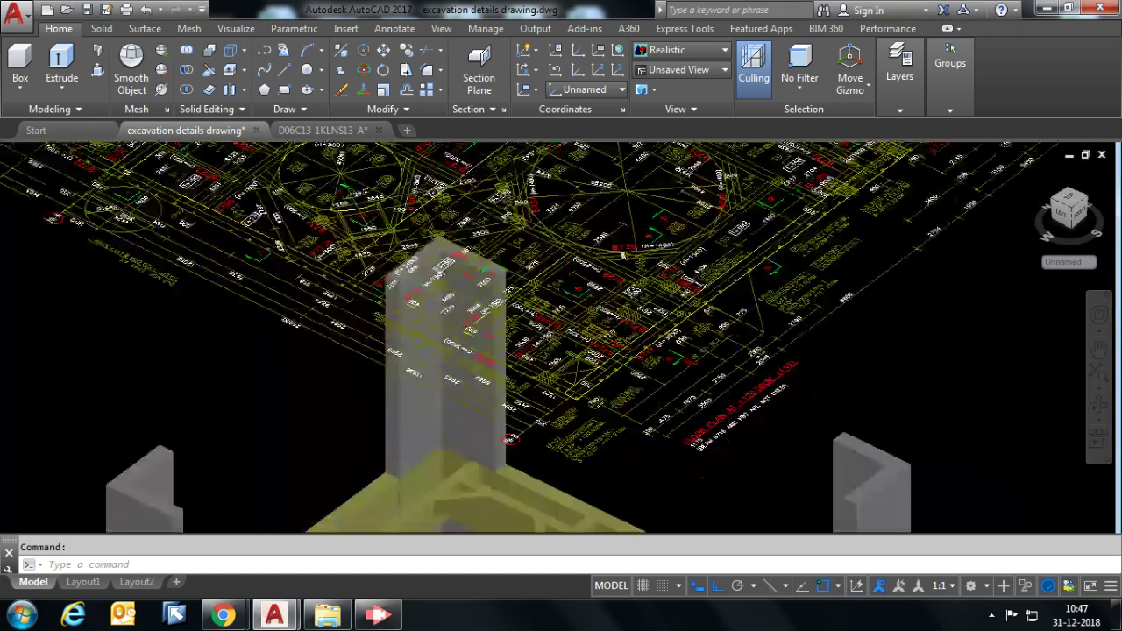
scroll(726, 419, "down", 3)
middle_click_drag(596, 410, 585, 381, "shift")
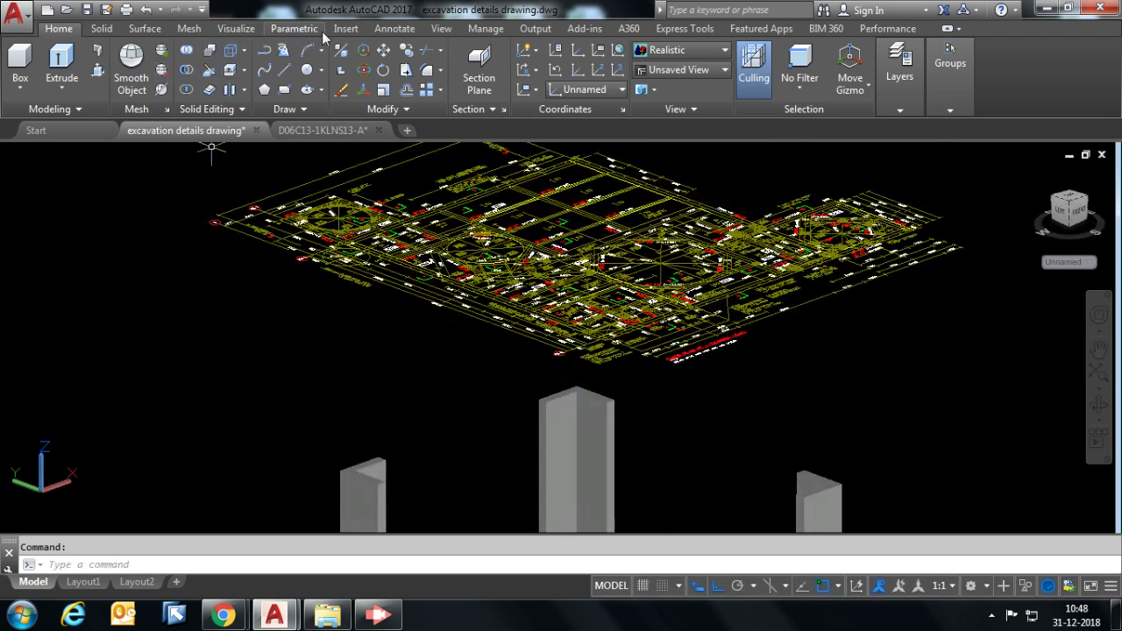
Extrude the left column's top face upward using Extrude Faces.
left_click(440, 29)
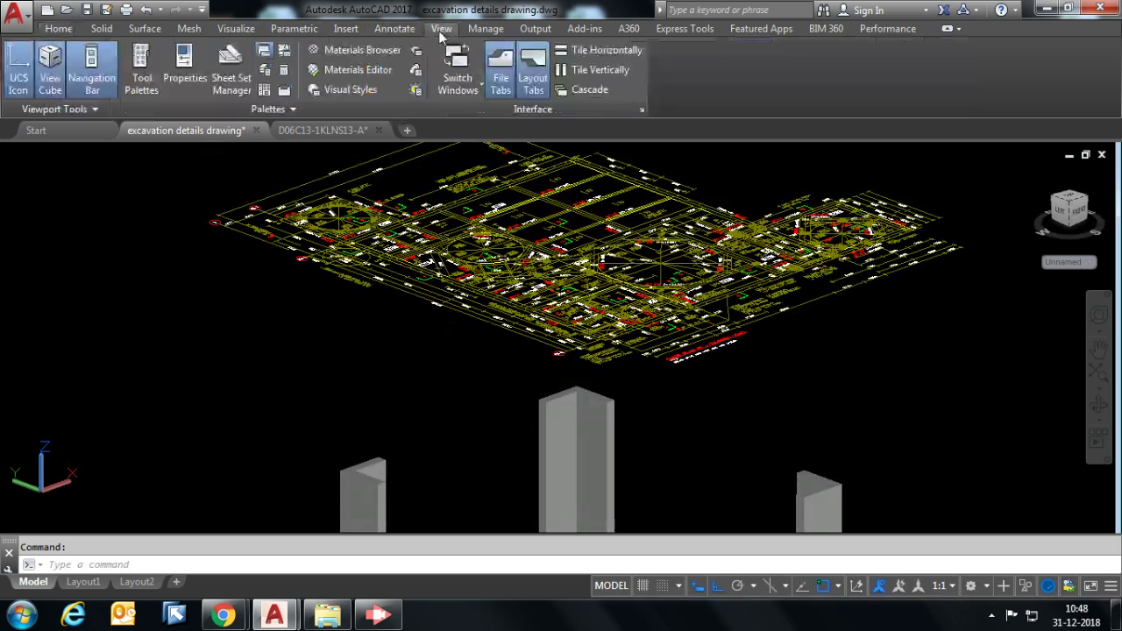
left_click(105, 29)
left_click(666, 87)
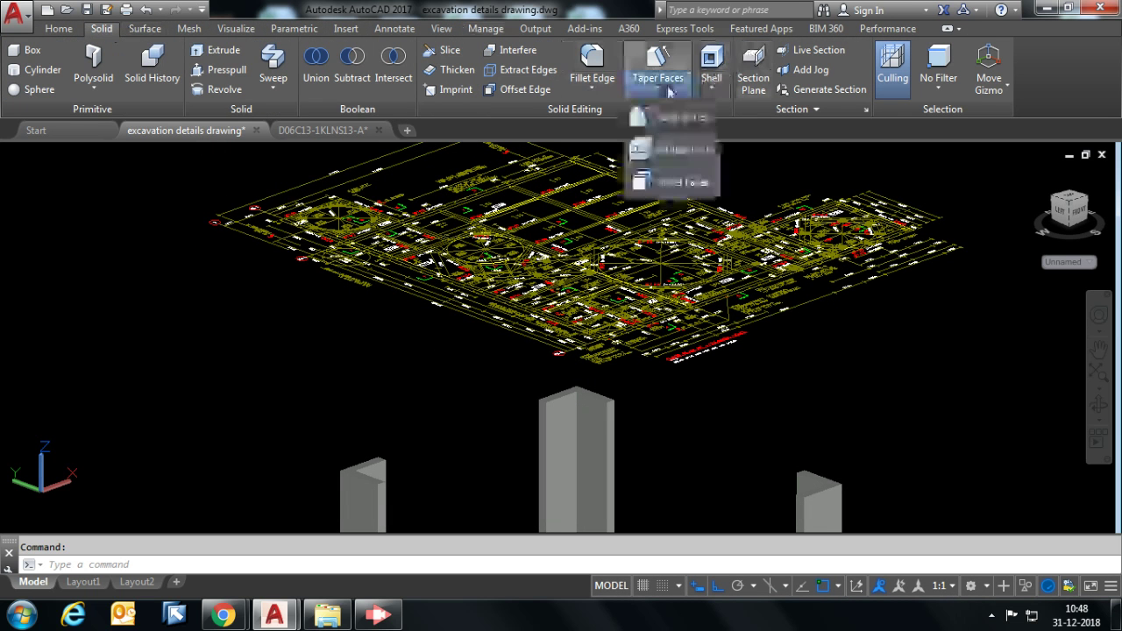
left_click(666, 117)
scroll(359, 491, "up", 5)
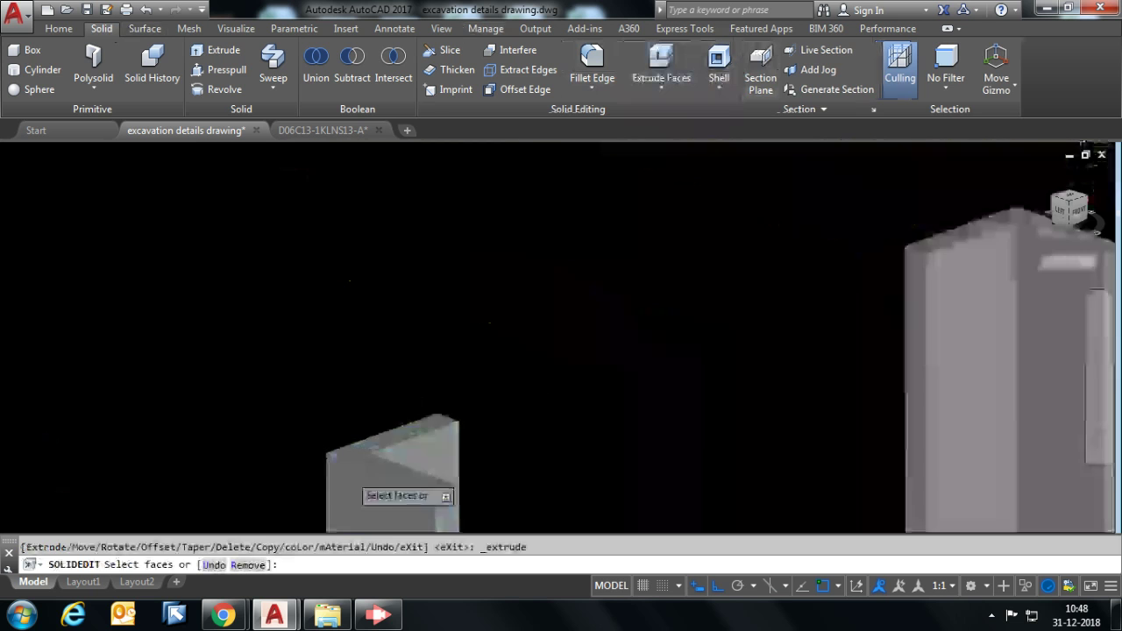
scroll(357, 441, "up", 2)
left_click(357, 441)
scroll(366, 433, "down", 5)
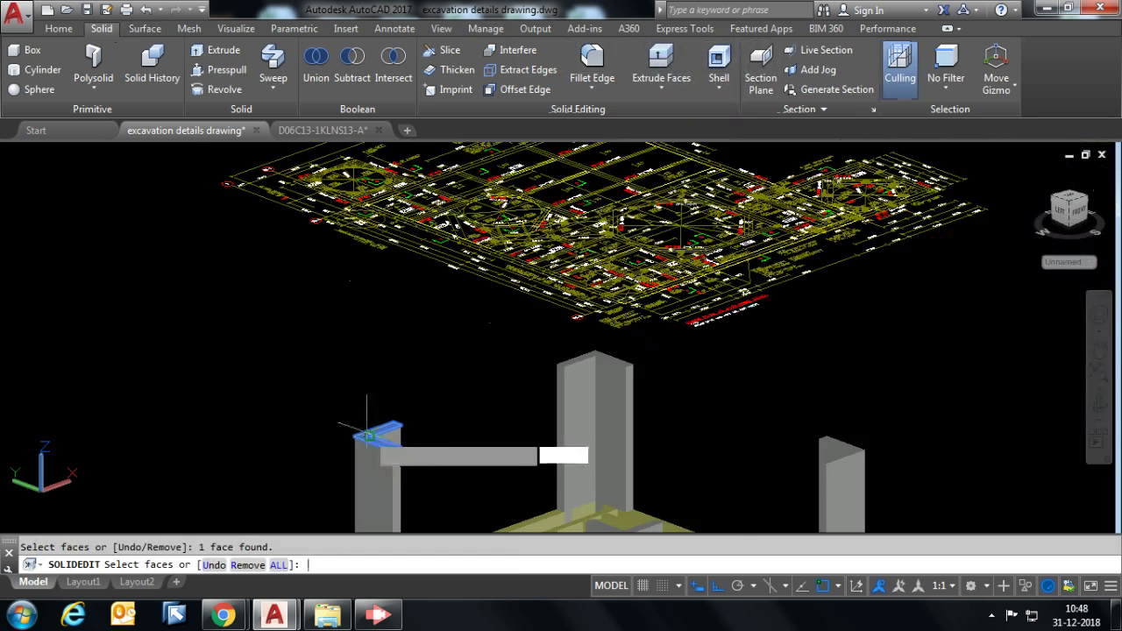
key("Return")
type("160")
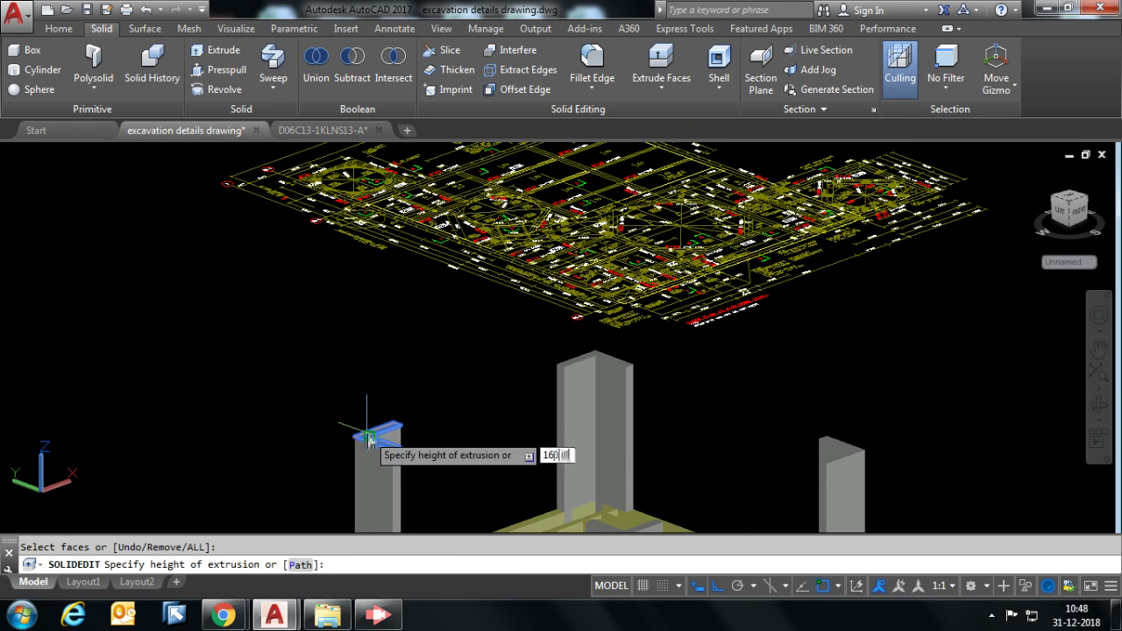
key("Return")
key("Return")
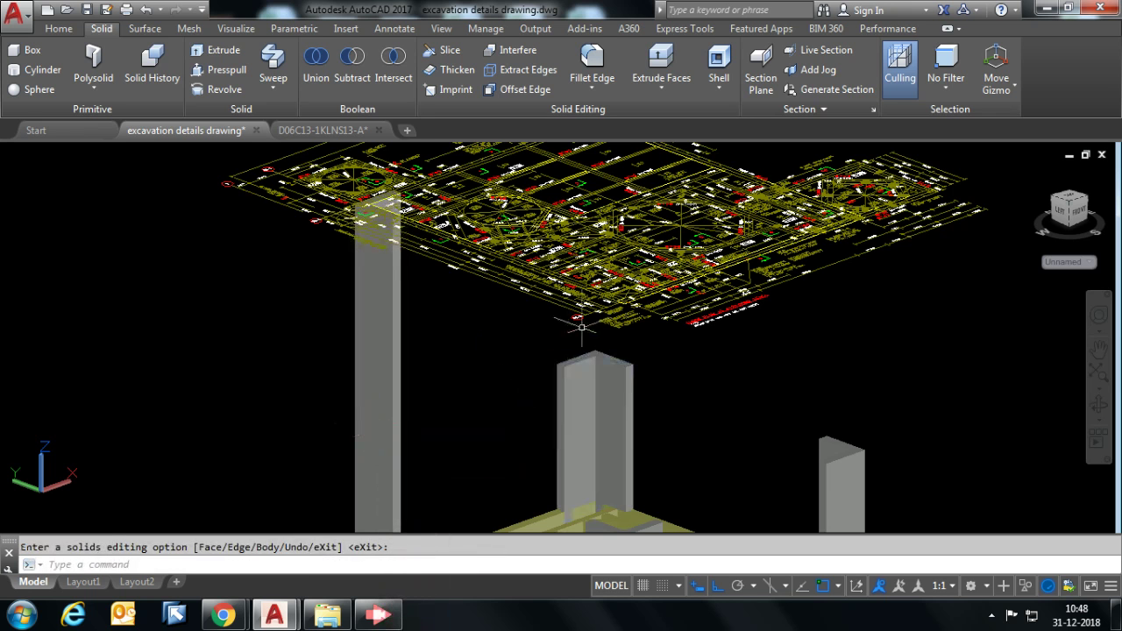
Extrude the next column's top face upward by 1600.
left_click(661, 66)
scroll(658, 338, "up", 3)
scroll(554, 427, "up", 3)
left_click(554, 427)
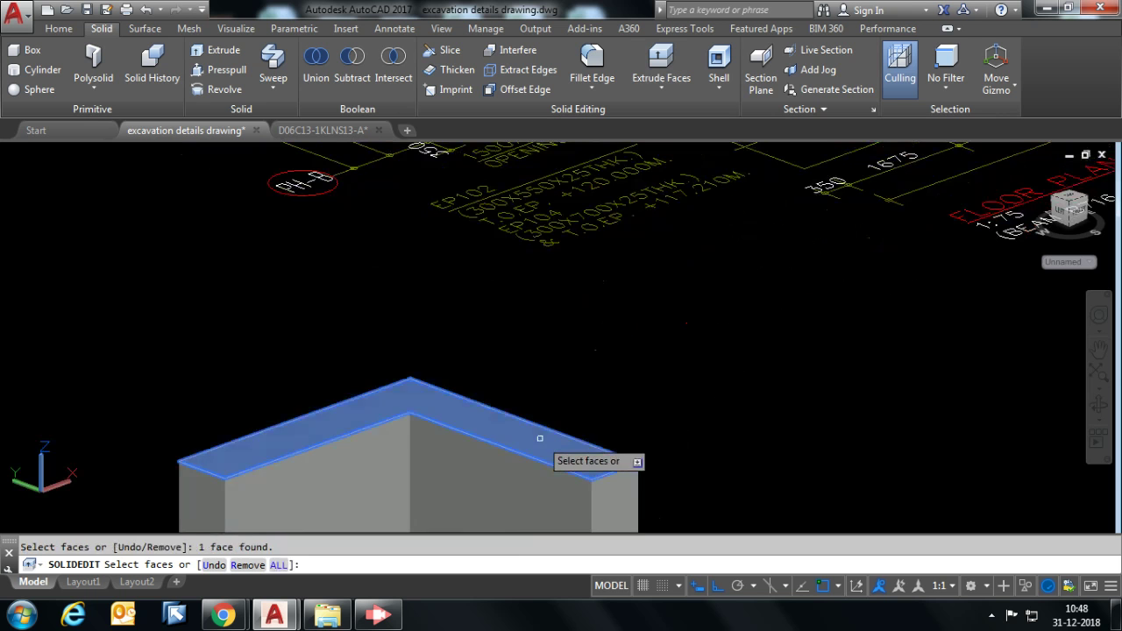
scroll(551, 424, "down", 3)
scroll(546, 420, "down", 3)
key("Return")
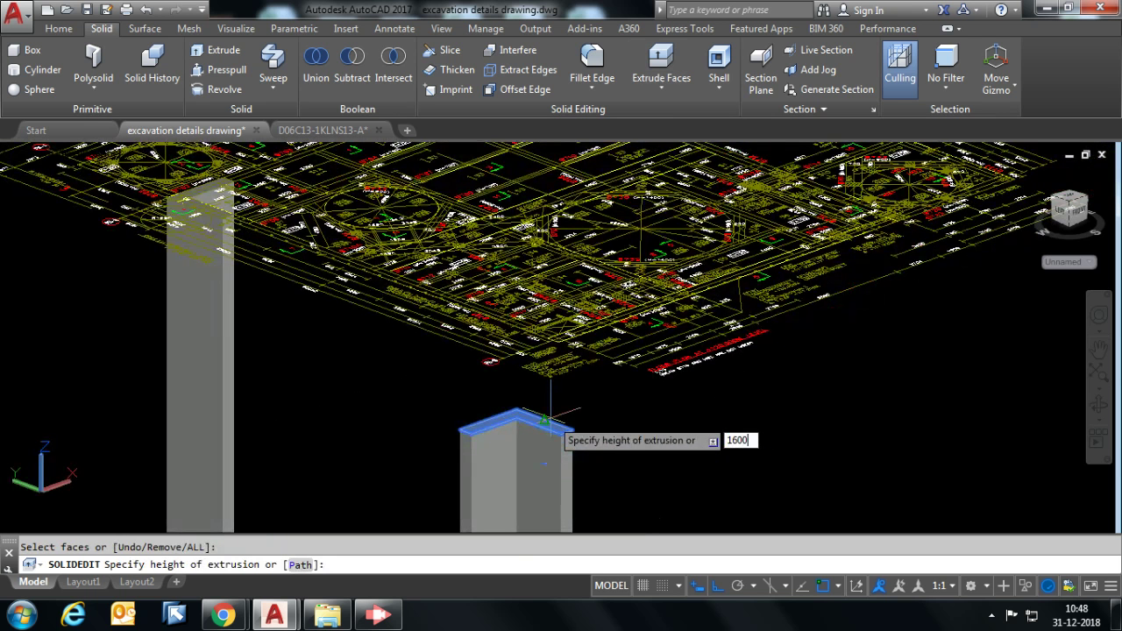
type("160")
key("Return")
key("Return")
key("Return")
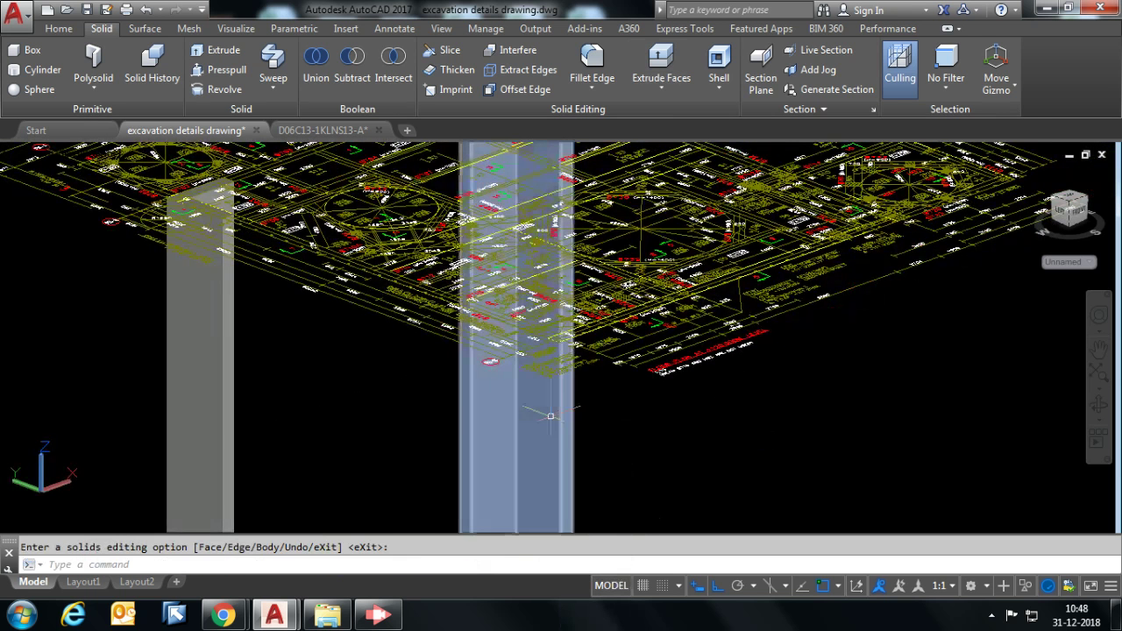
scroll(552, 421, "down", 3)
scroll(555, 418, "down", 2)
Extrude the third column's top face up to the same height.
left_click(626, 67)
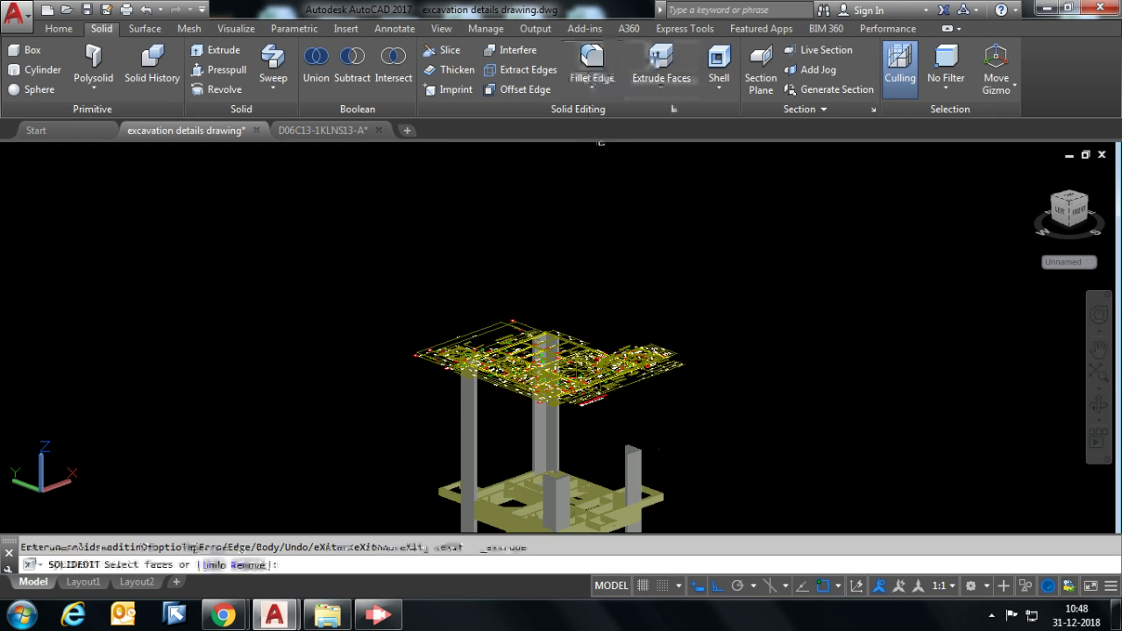
scroll(645, 438, "up", 5)
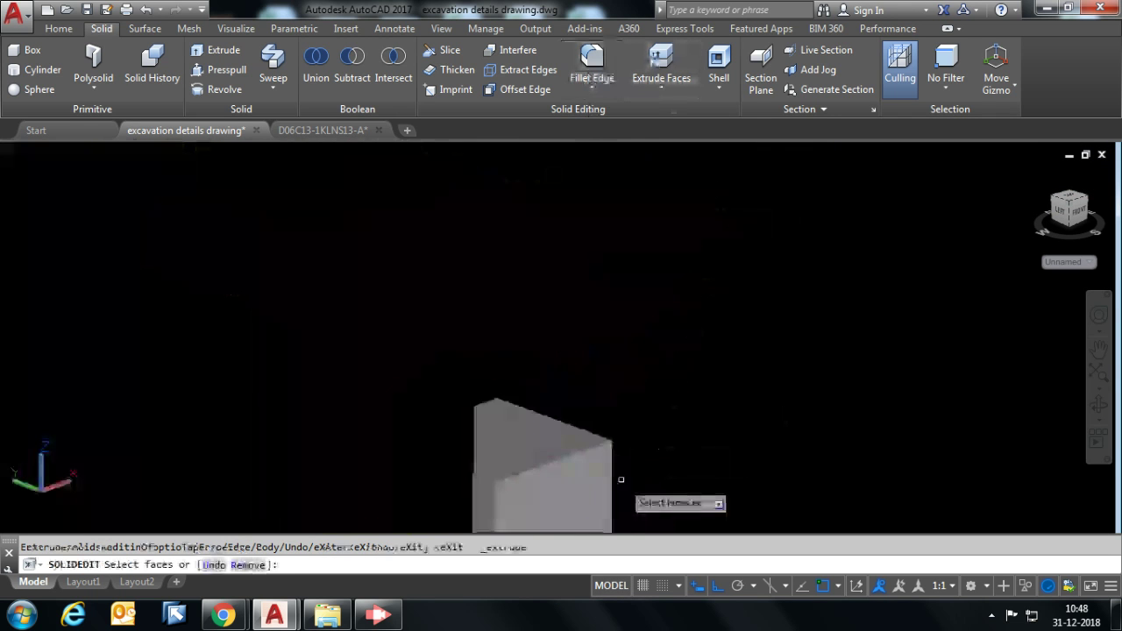
left_click(580, 435)
scroll(613, 426, "down", 3)
type("16000")
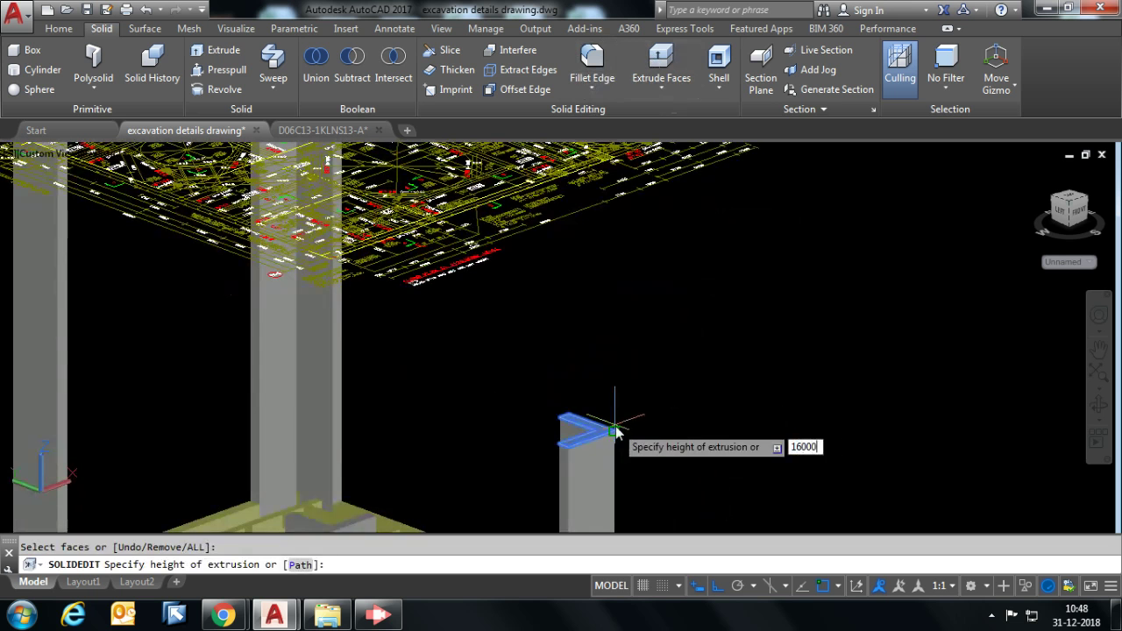
key("Return")
key("Return")
key("Return")
key("Return")
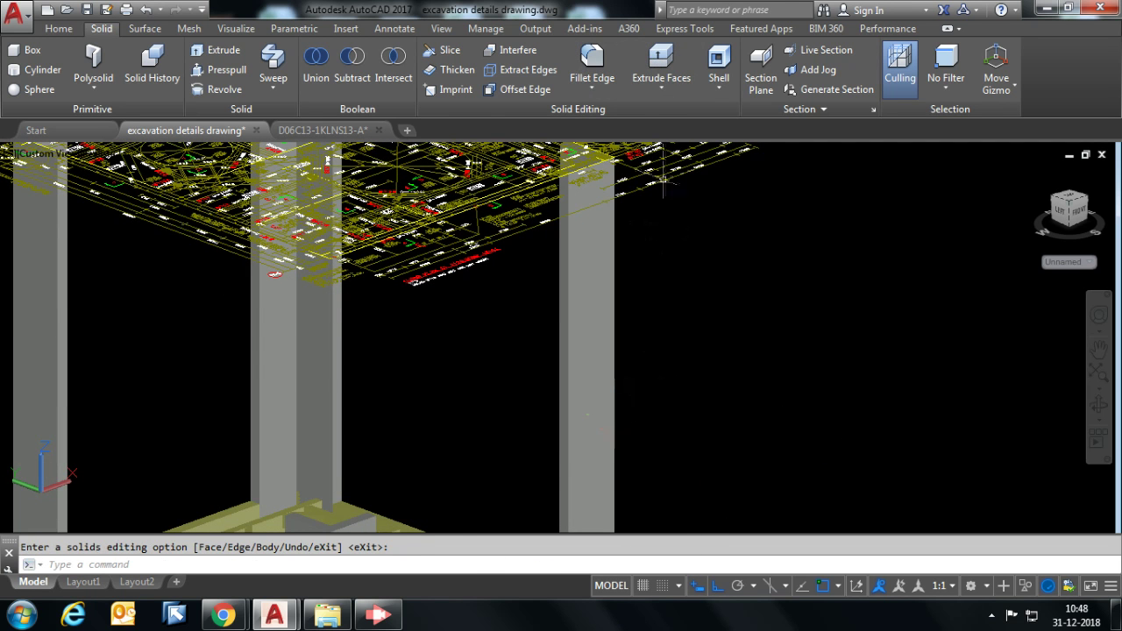
Extrude the last column's top face with zero taper to reach the upper plan.
left_click(661, 65)
scroll(570, 250, "down", 5)
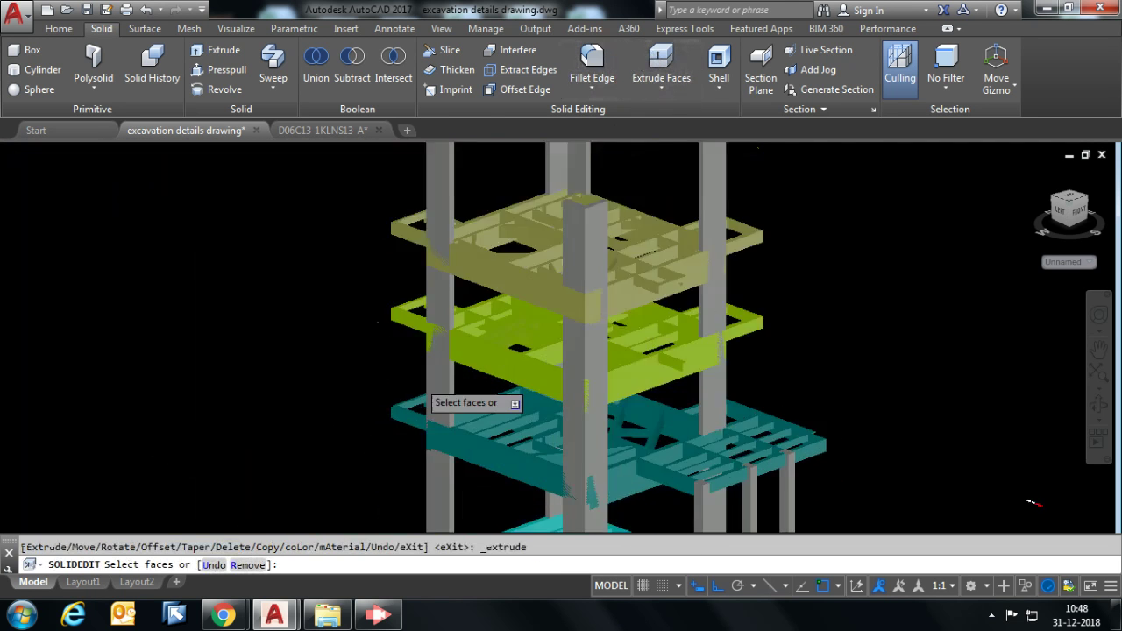
middle_click_drag(648, 213, 605, 280)
scroll(596, 275, "up", 5)
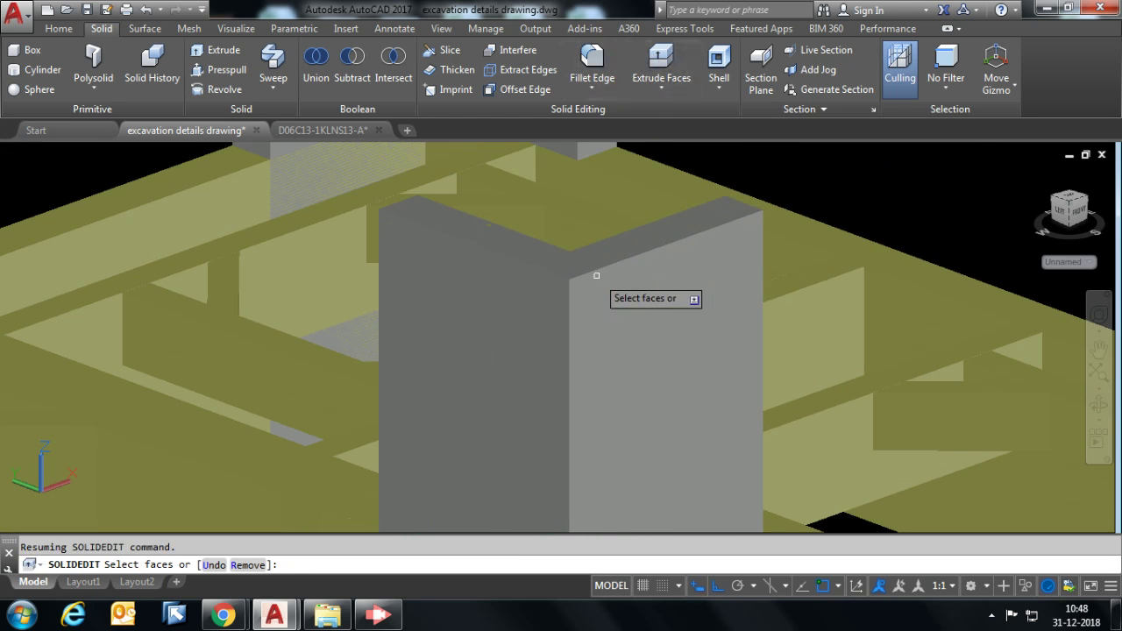
left_click(570, 261)
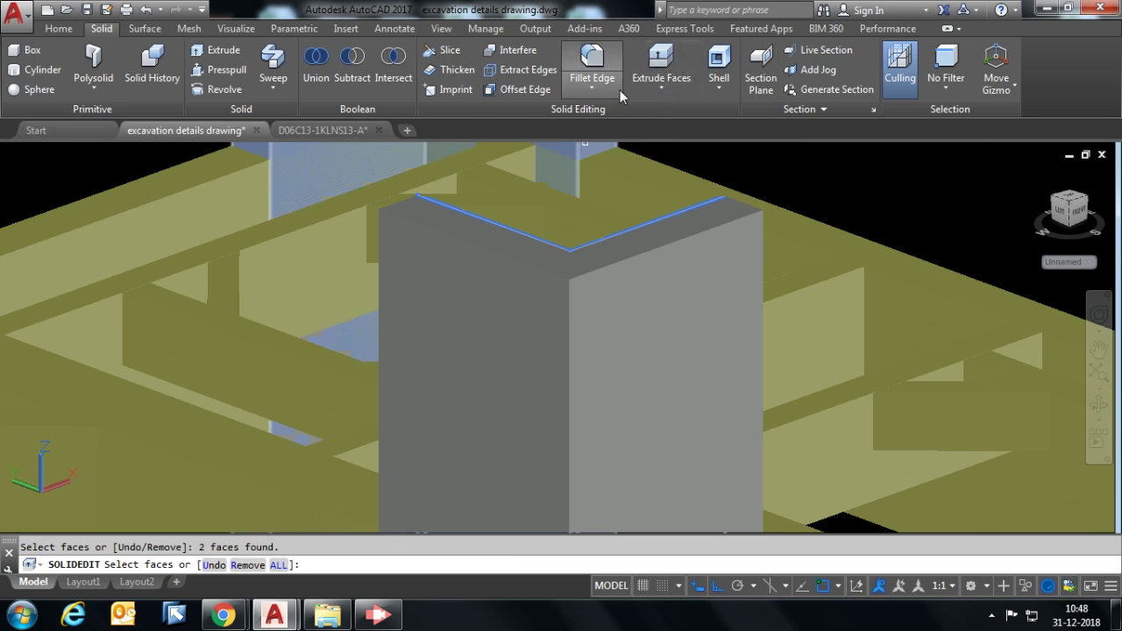
key("Escape")
left_click(659, 57)
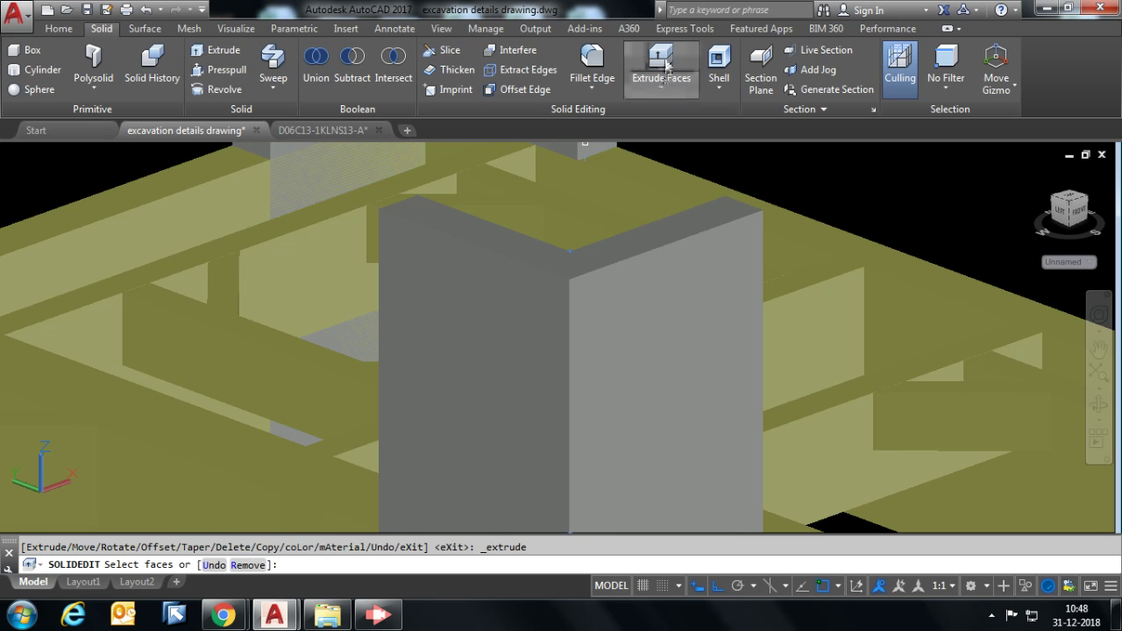
middle_click_drag(504, 235, 433, 276, "shift")
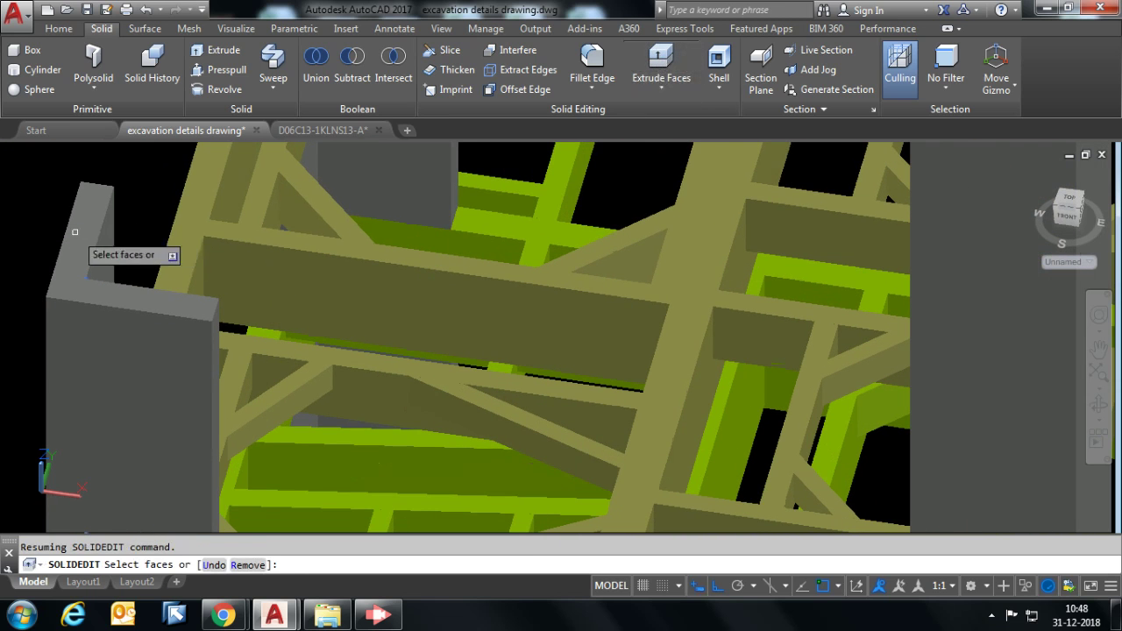
scroll(116, 231, "down", 5)
mouse_move(175, 299)
middle_mouse_down("shift")
mouse_move(191, 265)
mouse_move(186, 279)
middle_mouse_up("shift")
scroll(117, 210, "down", 2)
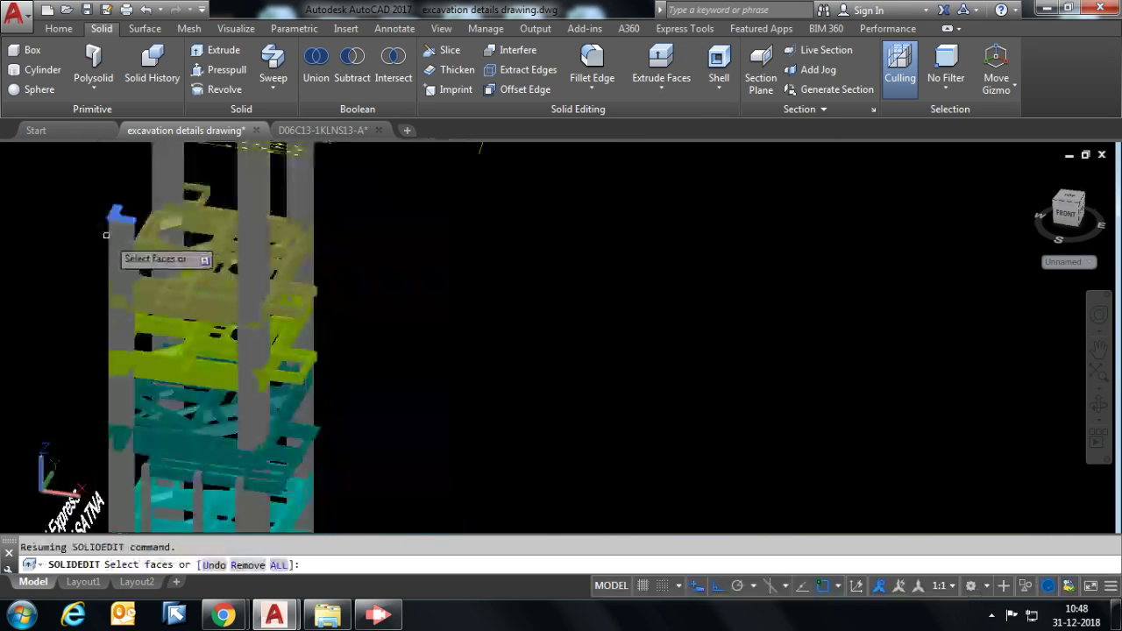
middle_click_drag(116, 211, 163, 296)
key("Return")
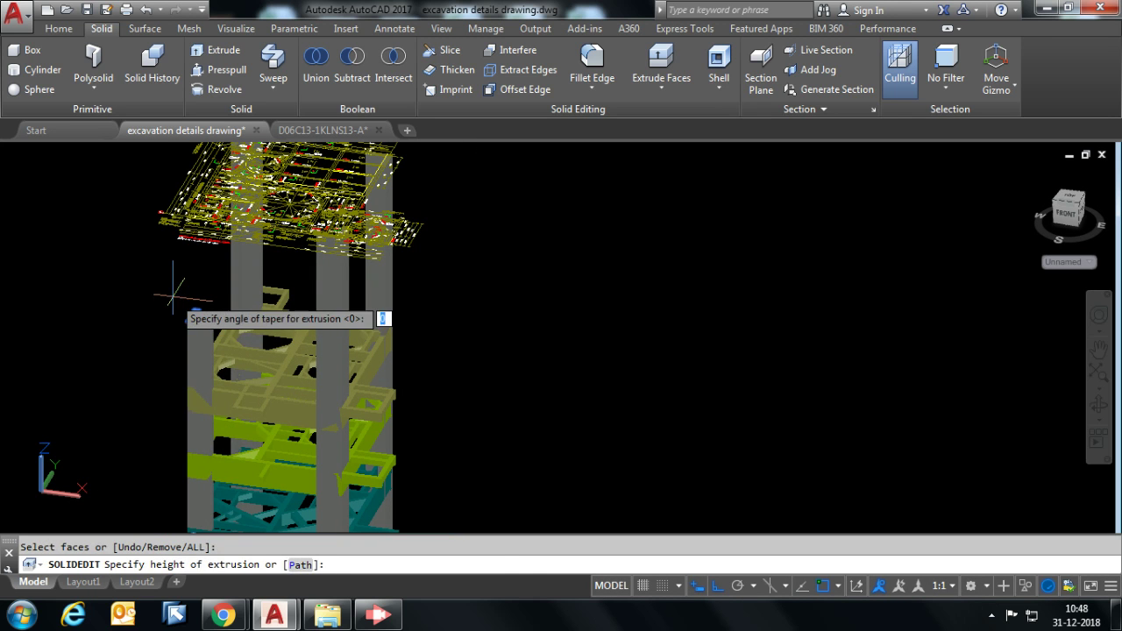
key("Return")
key("Return")
key("Return")
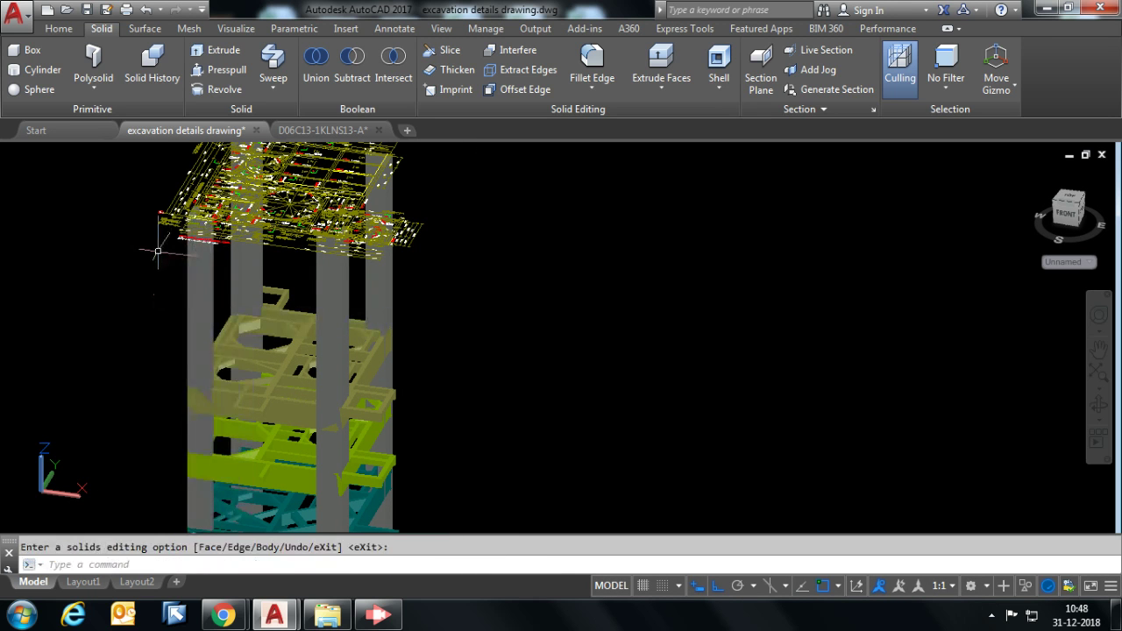
middle_click_drag(157, 251, 301, 264, "shift")
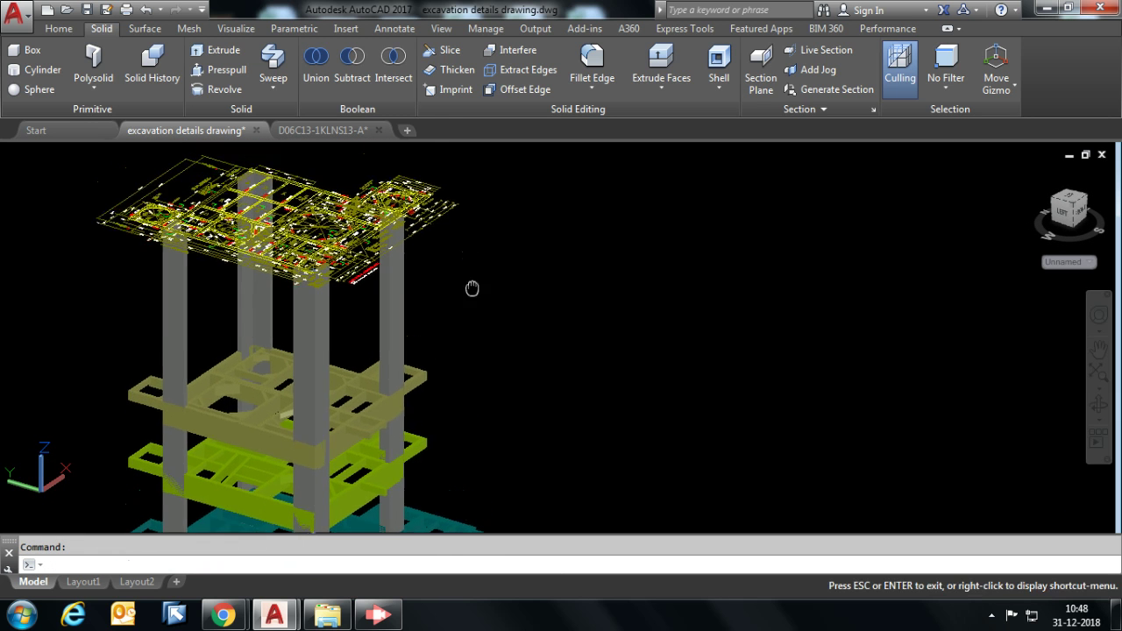
Turn off the 2D +120.00 M LVL layer so only the beam outline remains.
middle_click_drag(469, 250, 471, 328)
scroll(371, 270, "up", 4)
scroll(538, 216, "down", 3)
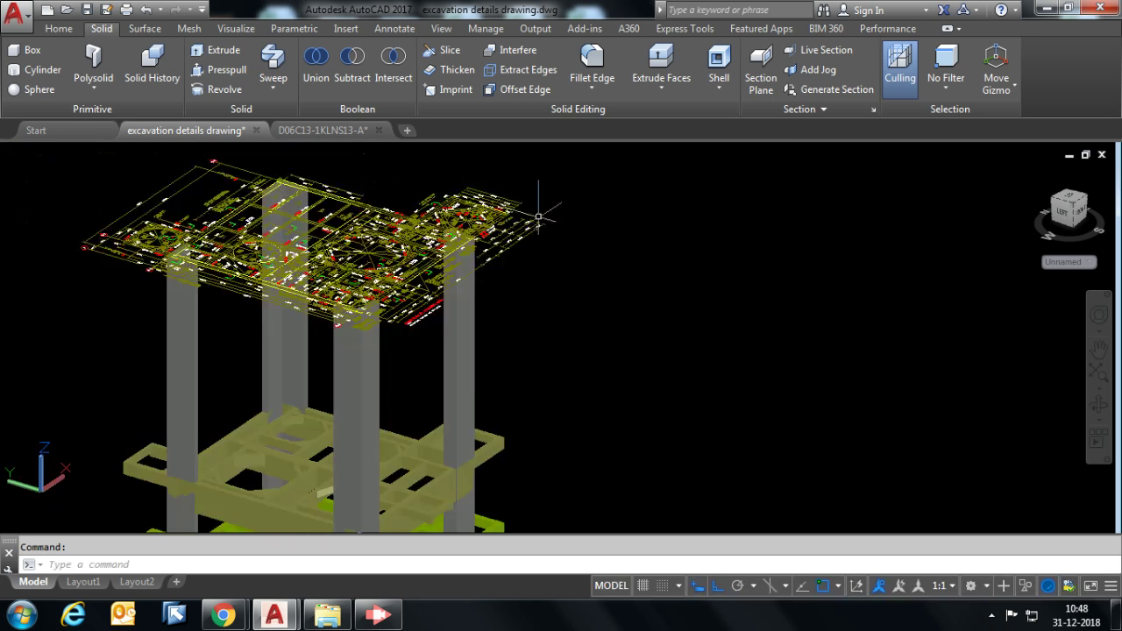
left_click(58, 32)
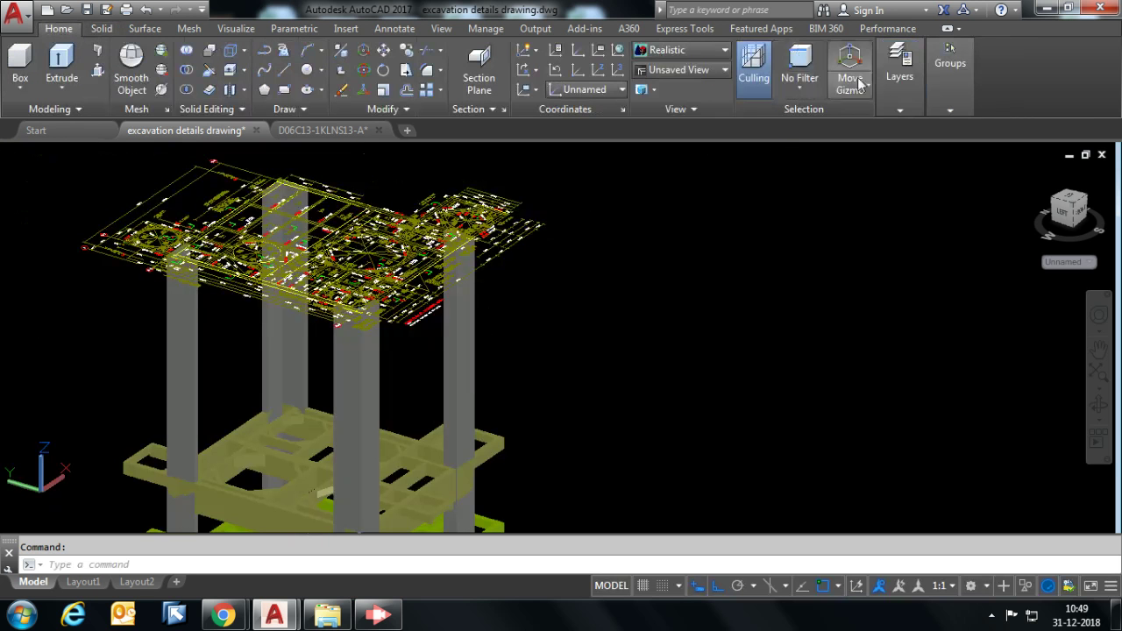
mouse_move(899, 74)
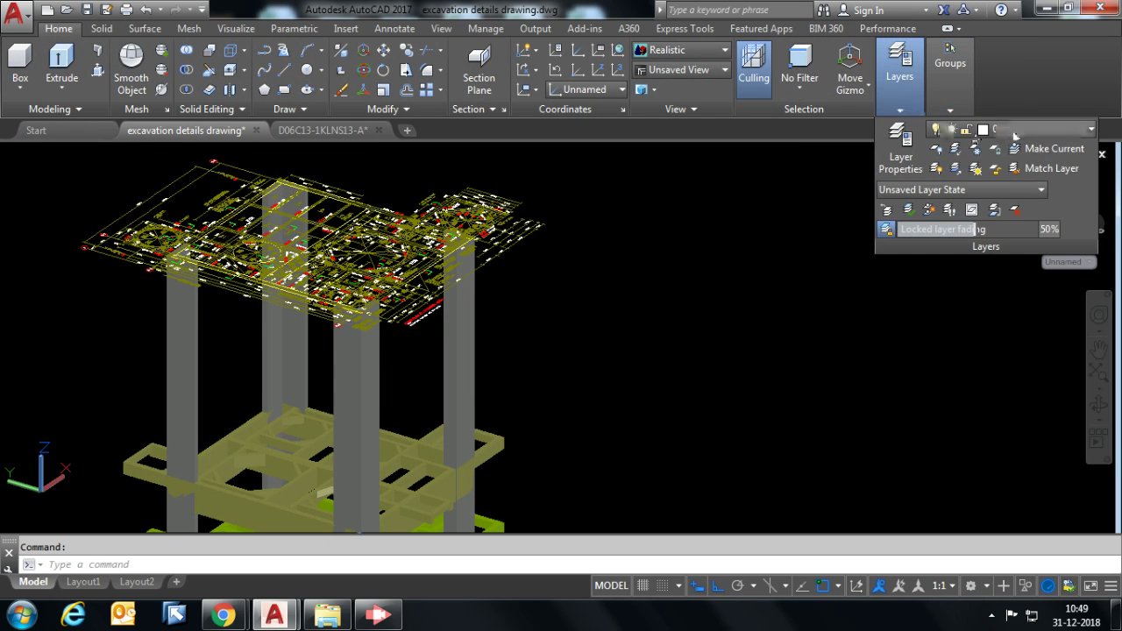
left_click(1017, 130)
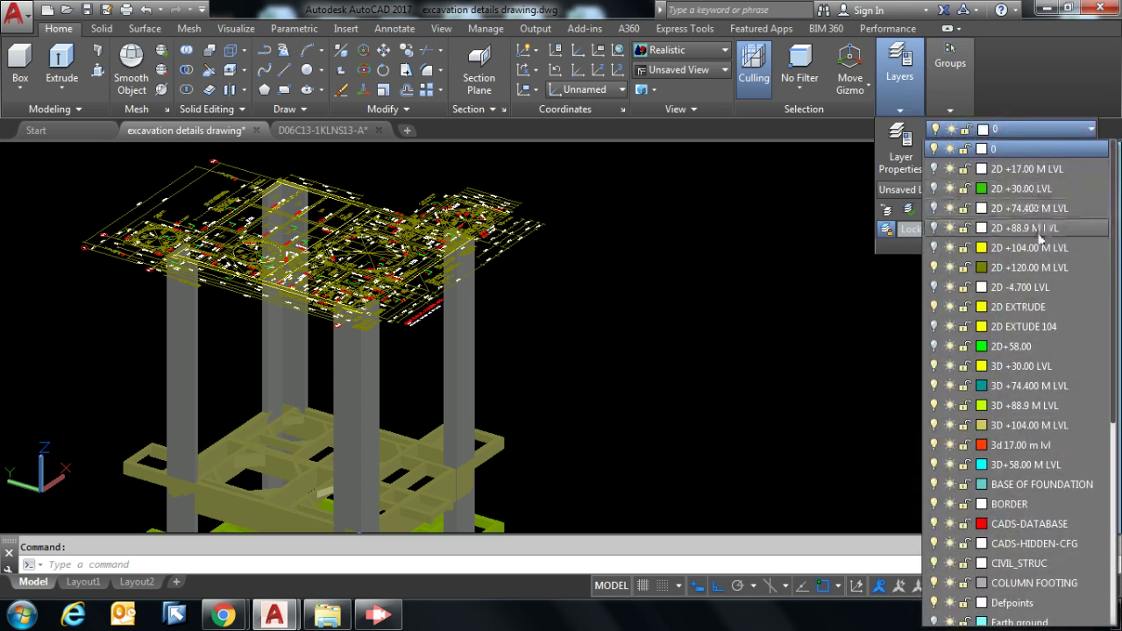
left_click(935, 267)
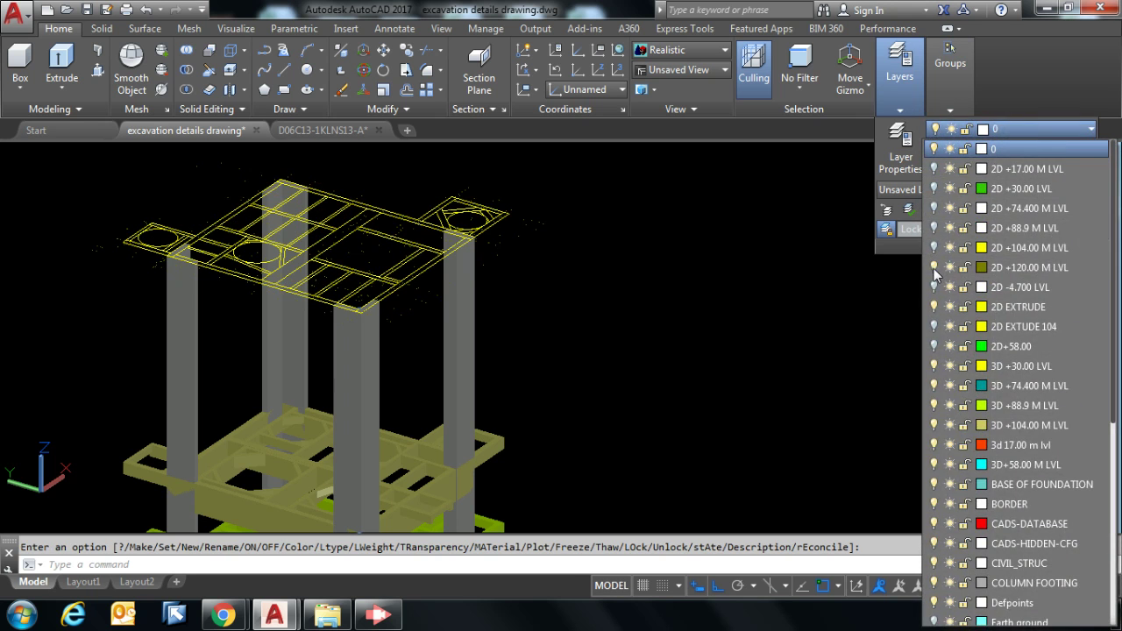
left_click(719, 268)
scroll(333, 236, "up", 3)
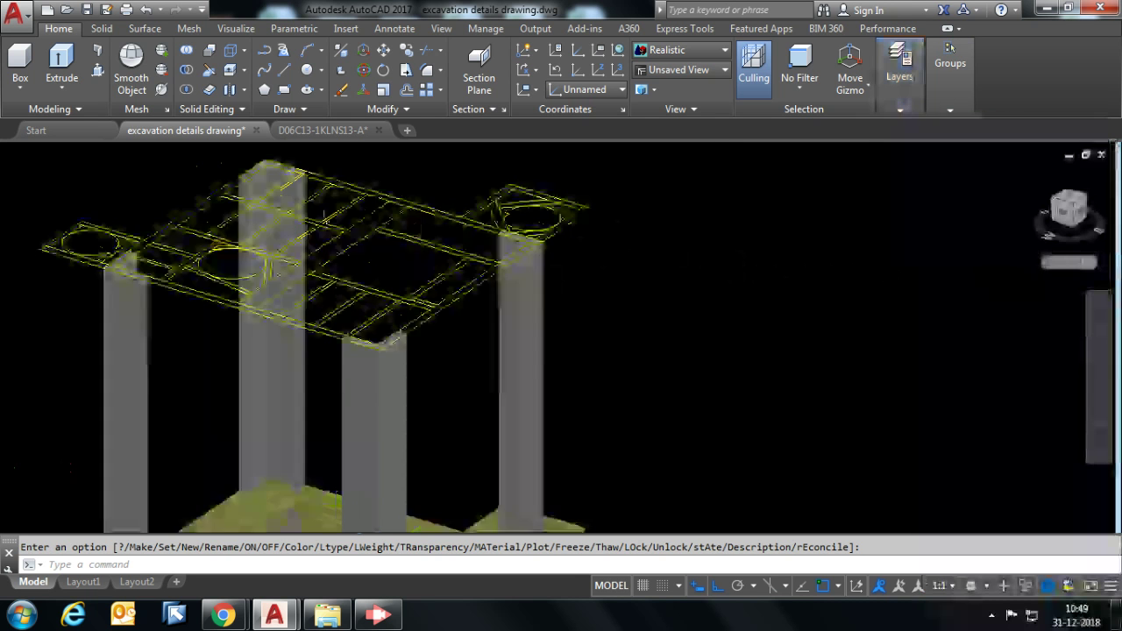
scroll(342, 241, "up", 3)
scroll(455, 297, "down", 5)
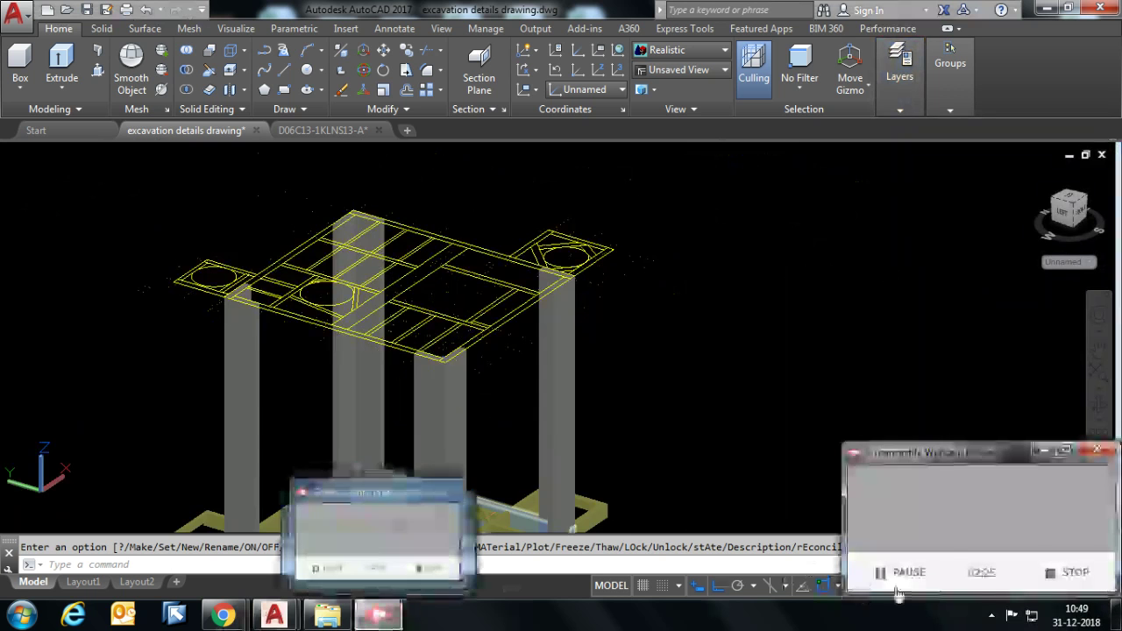
Extrude the front platform edge profile into a 3500-high solid beam.
left_click(61, 60)
scroll(478, 286, "up", 5)
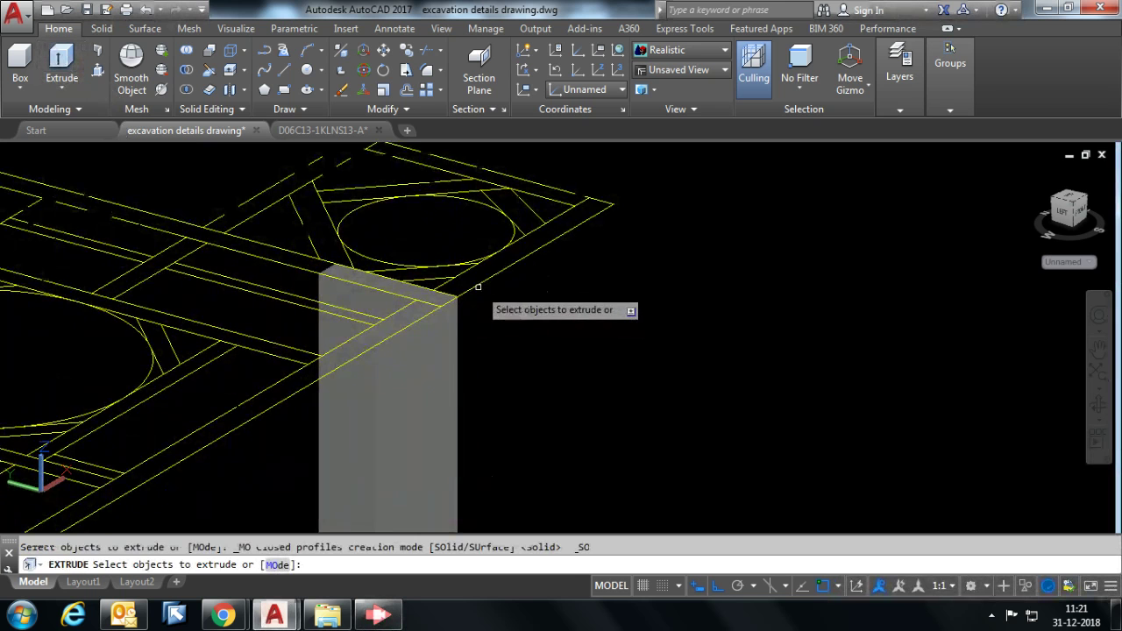
scroll(607, 346, "down", 4)
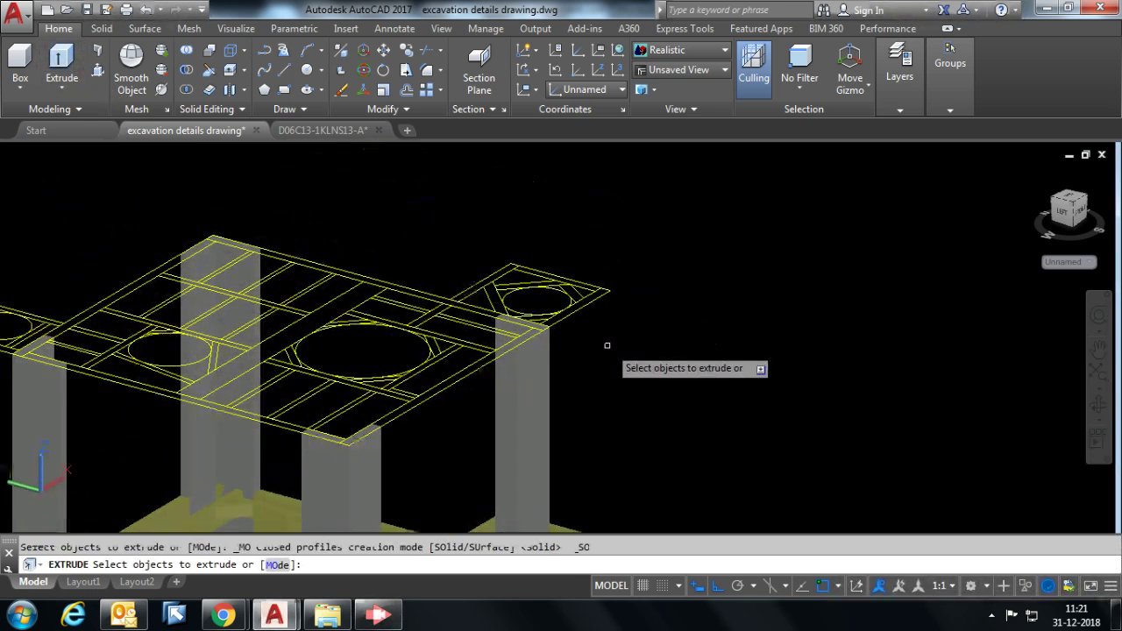
middle_click_drag(607, 345, 712, 336)
scroll(663, 323, "up", 2)
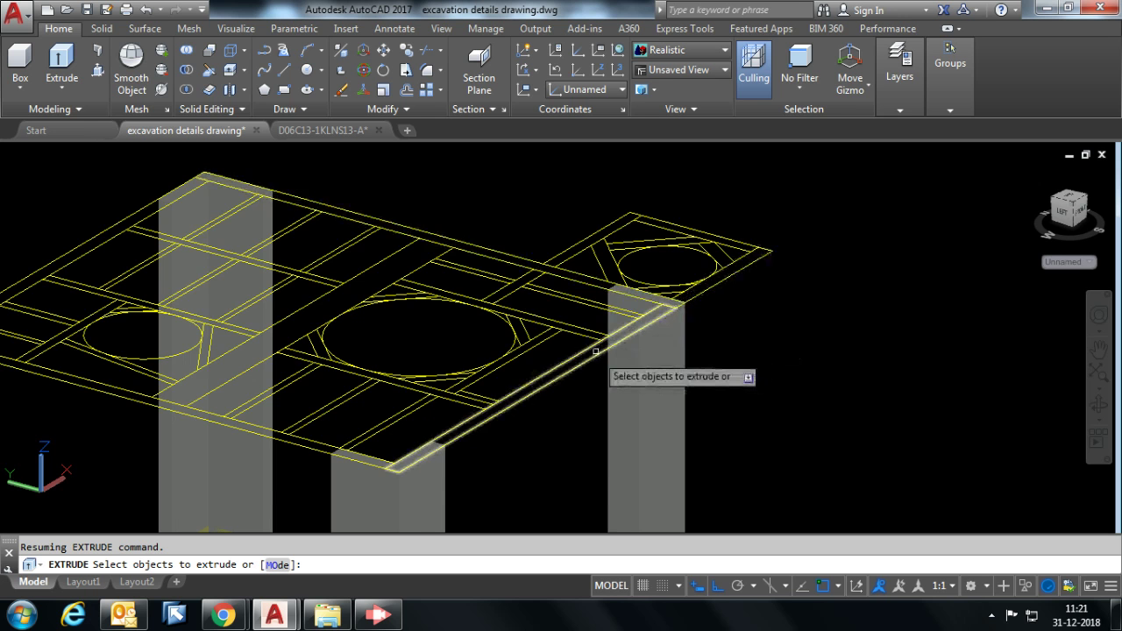
scroll(596, 351, "down", 2)
left_click(568, 357)
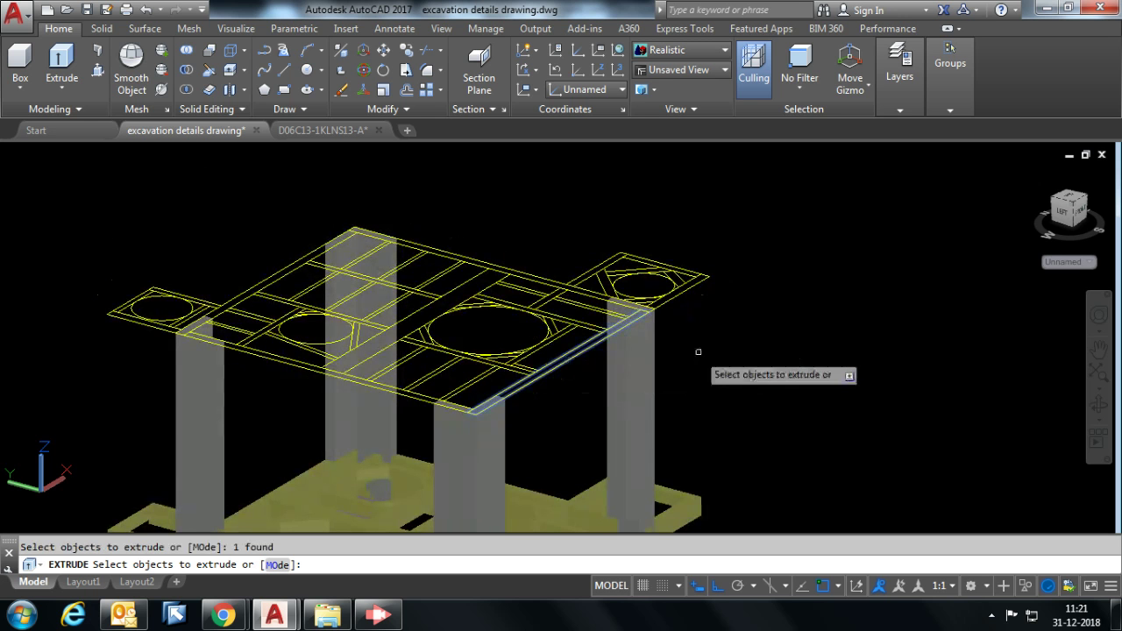
scroll(699, 351, "down", 3)
key("Return")
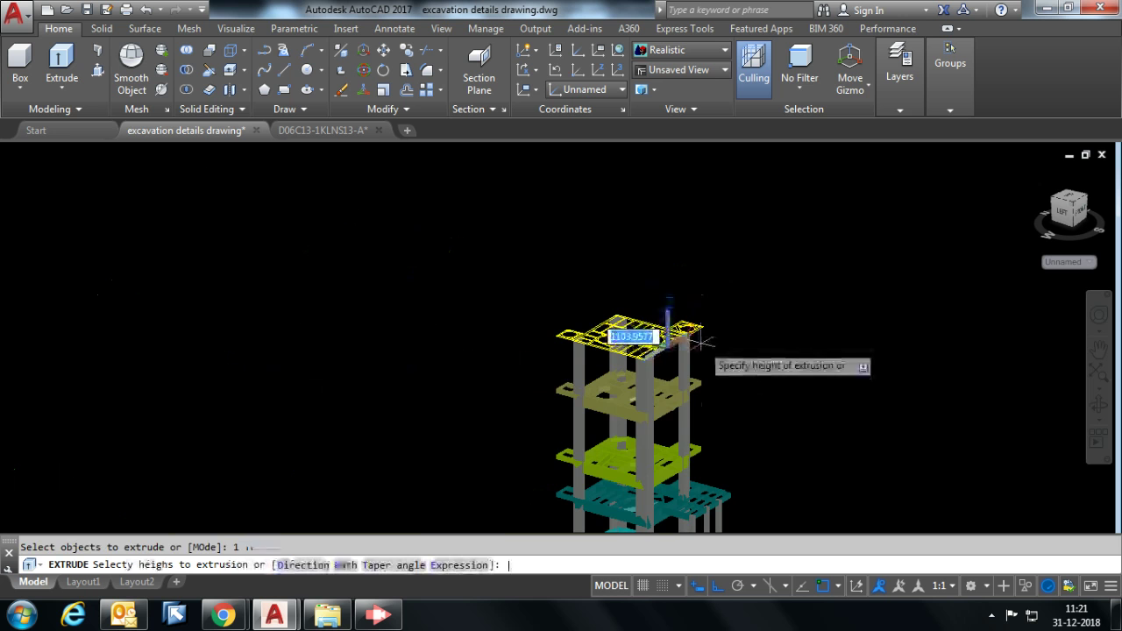
scroll(702, 338, "up", 2)
scroll(693, 351, "up", 3)
type("3500")
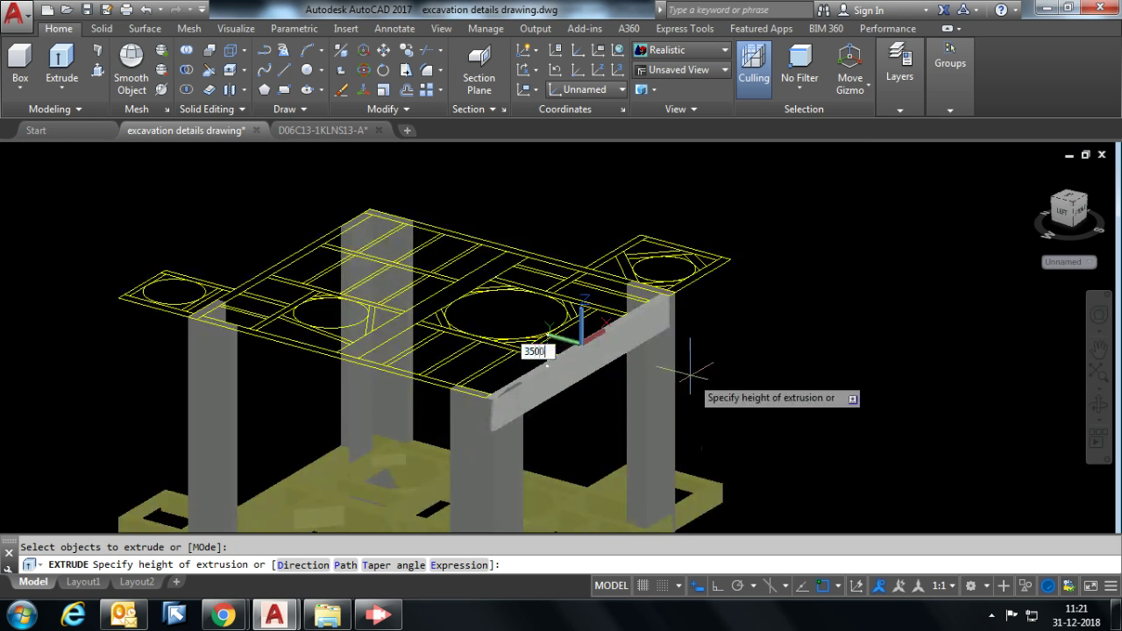
key("Return")
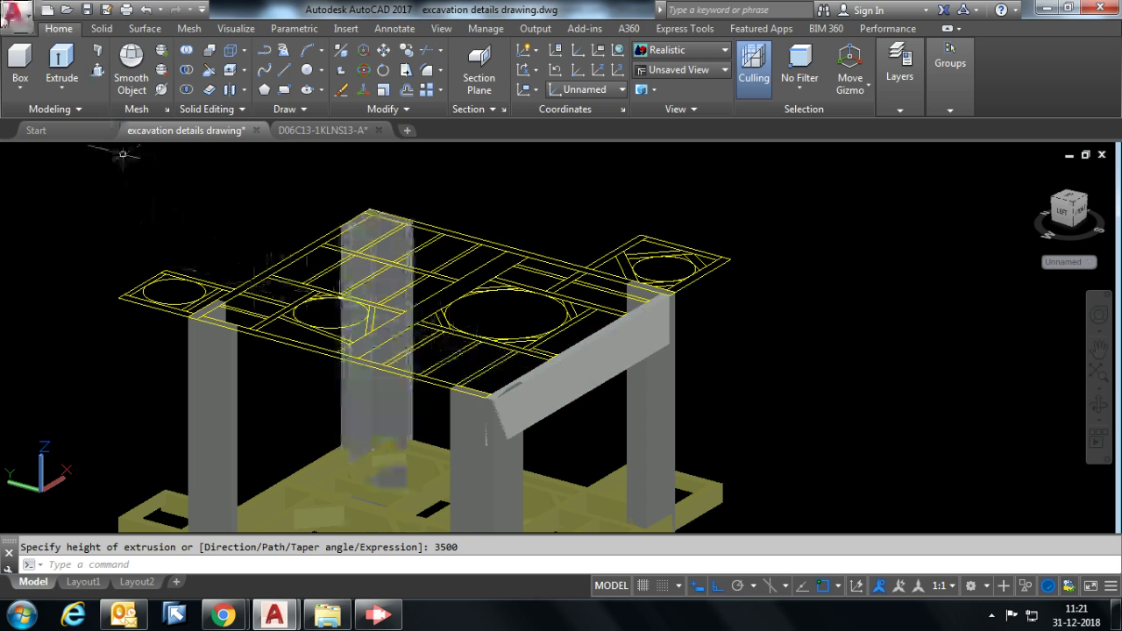
Extrude the left edge profile into a 3800-high beam.
left_click(61, 70)
left_click(269, 341)
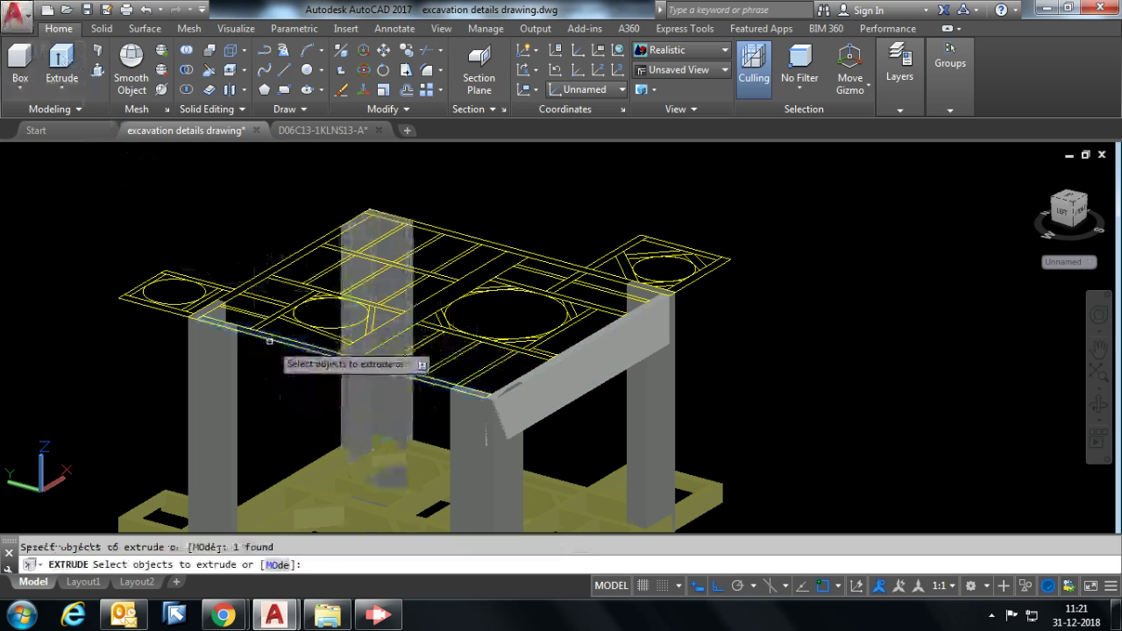
key("Return")
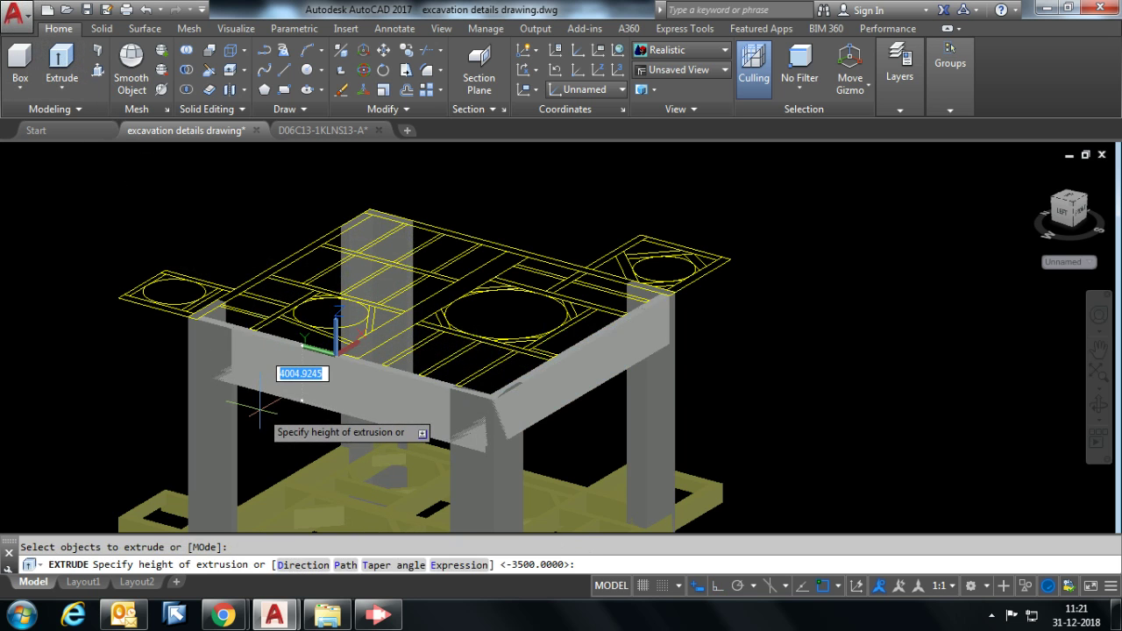
type("800")
key("Return")
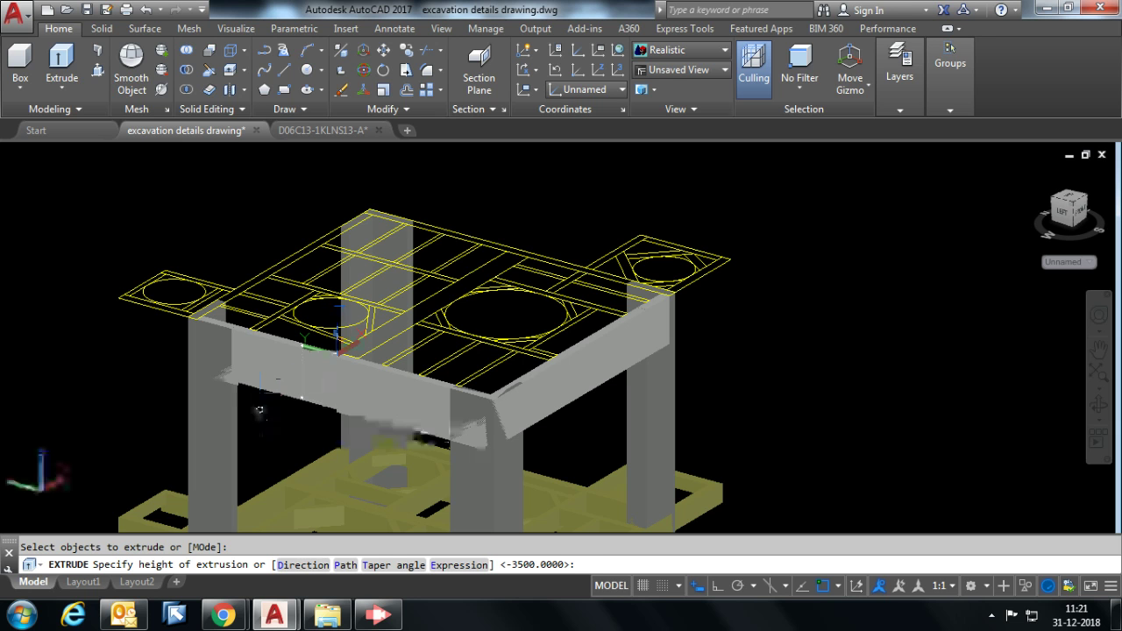
Extrude the back edge profile into a solid beam.
key("Return")
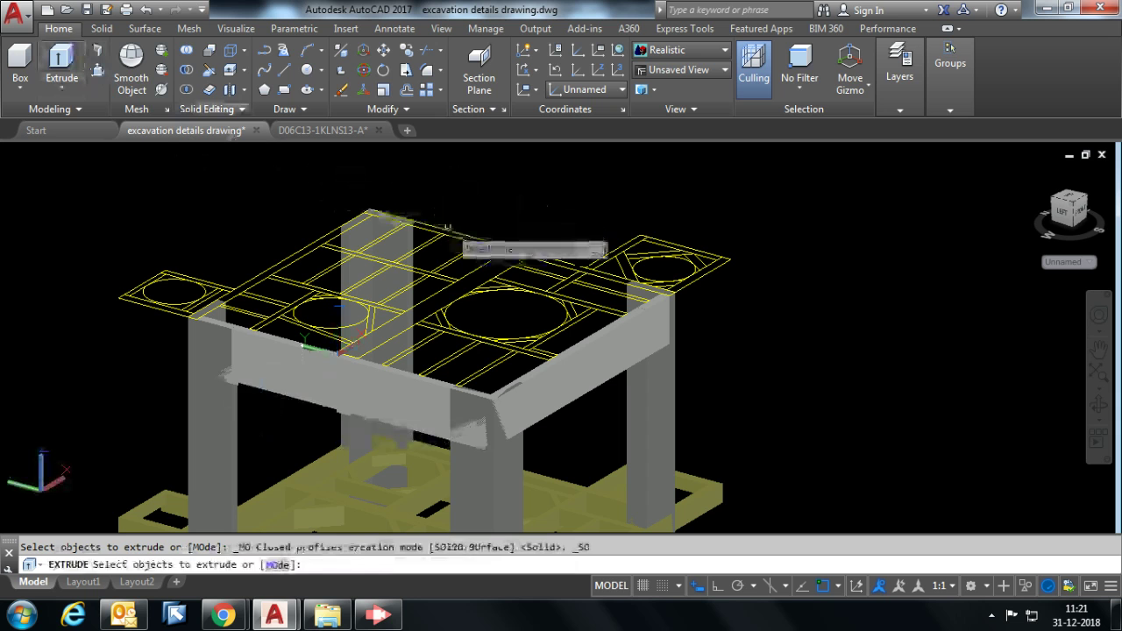
left_click(447, 227)
key("Return")
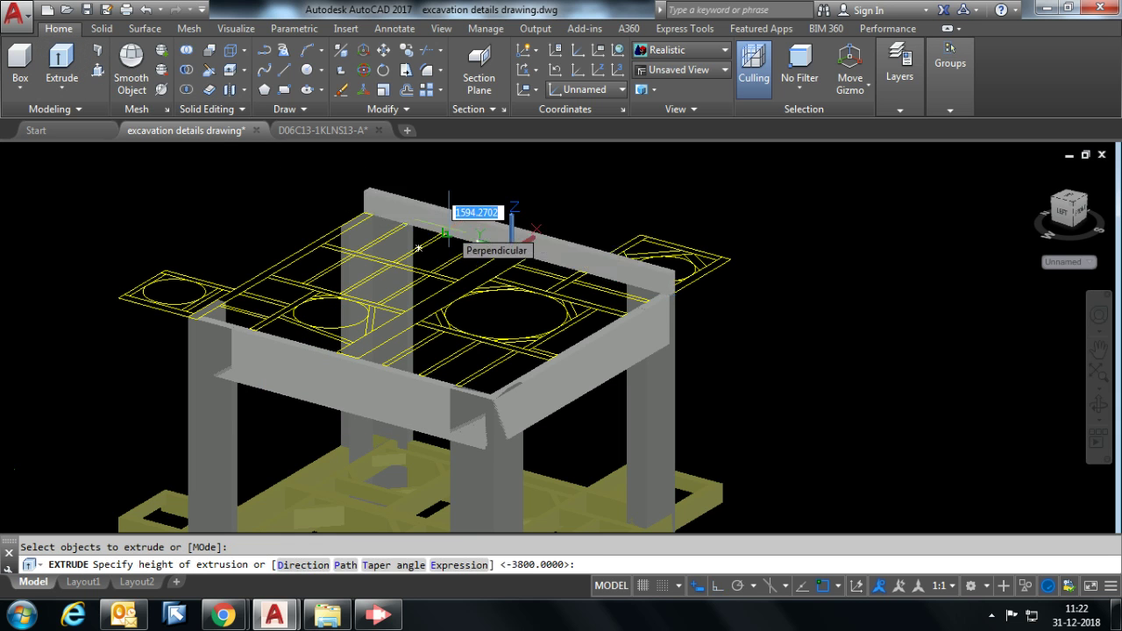
type("800")
key("Return")
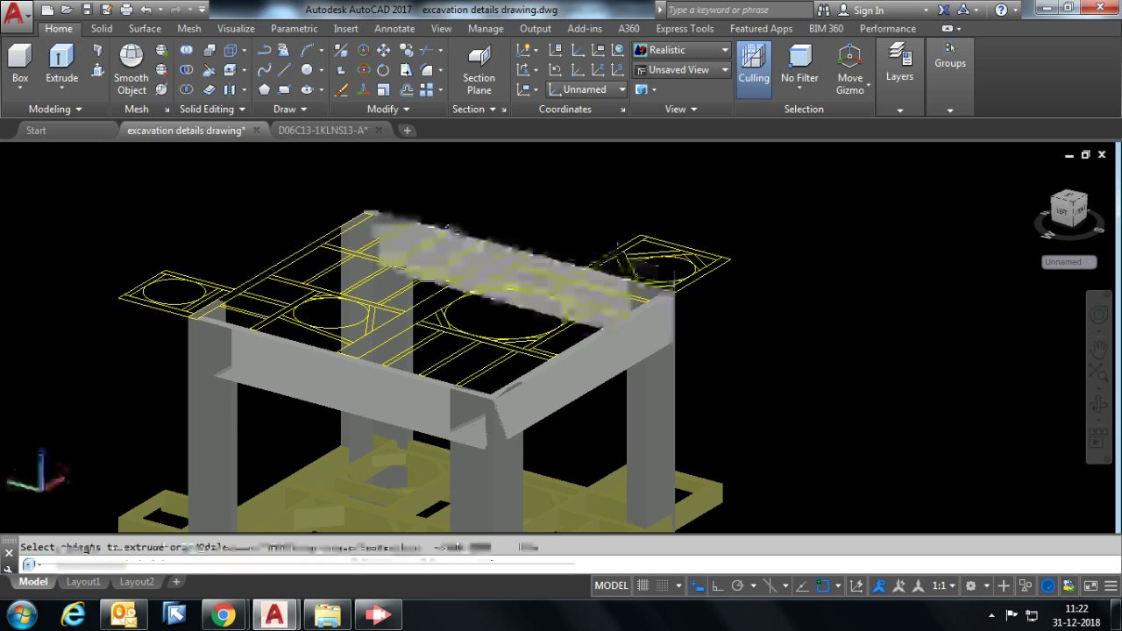
Extrude the far top edge profile to a height of 3200.
left_click(317, 250)
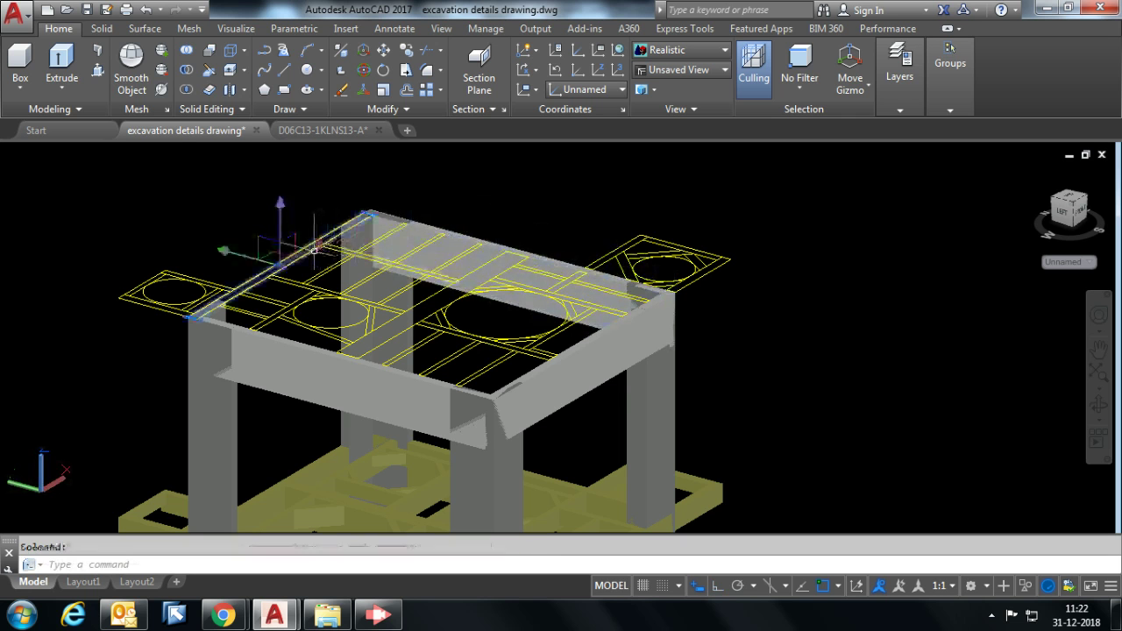
left_click(72, 55)
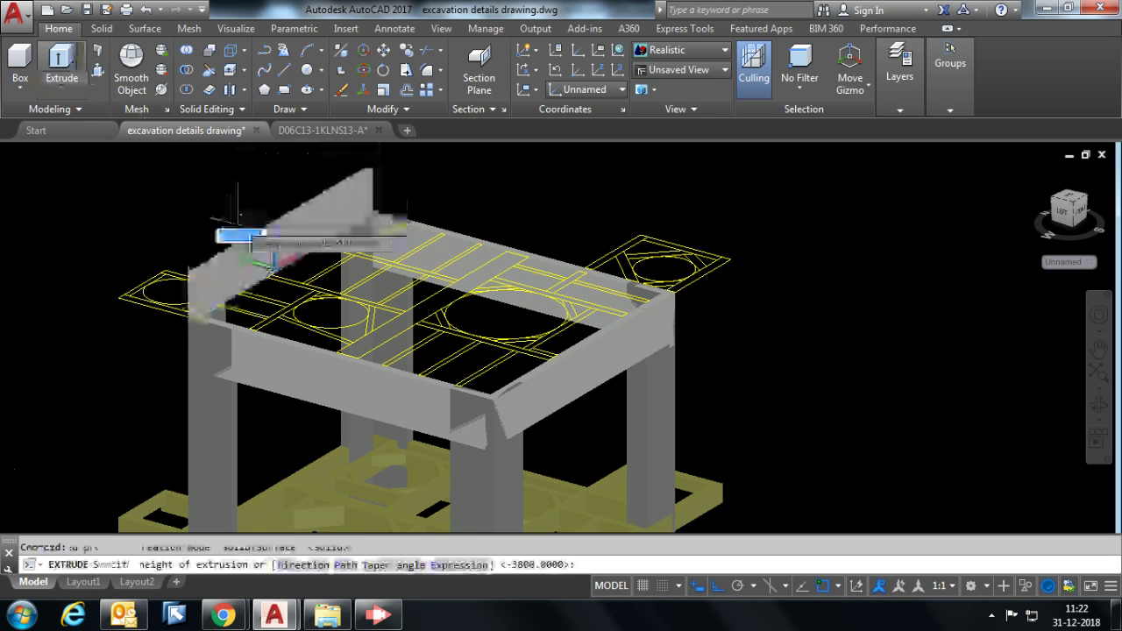
type("3200")
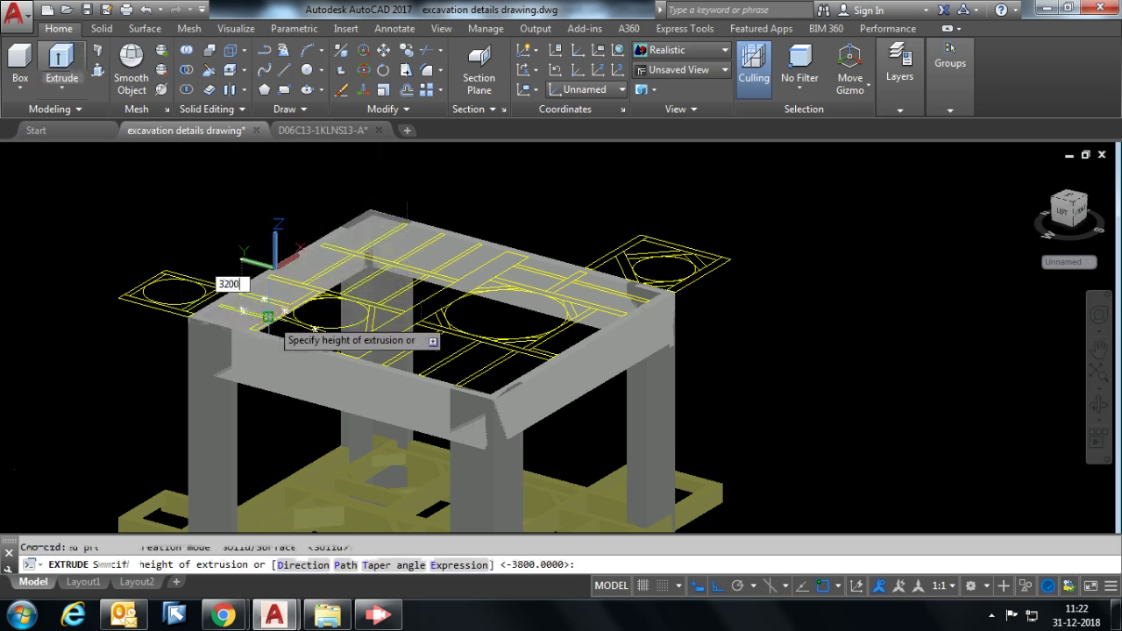
key("Return")
scroll(375, 199, "up", 3)
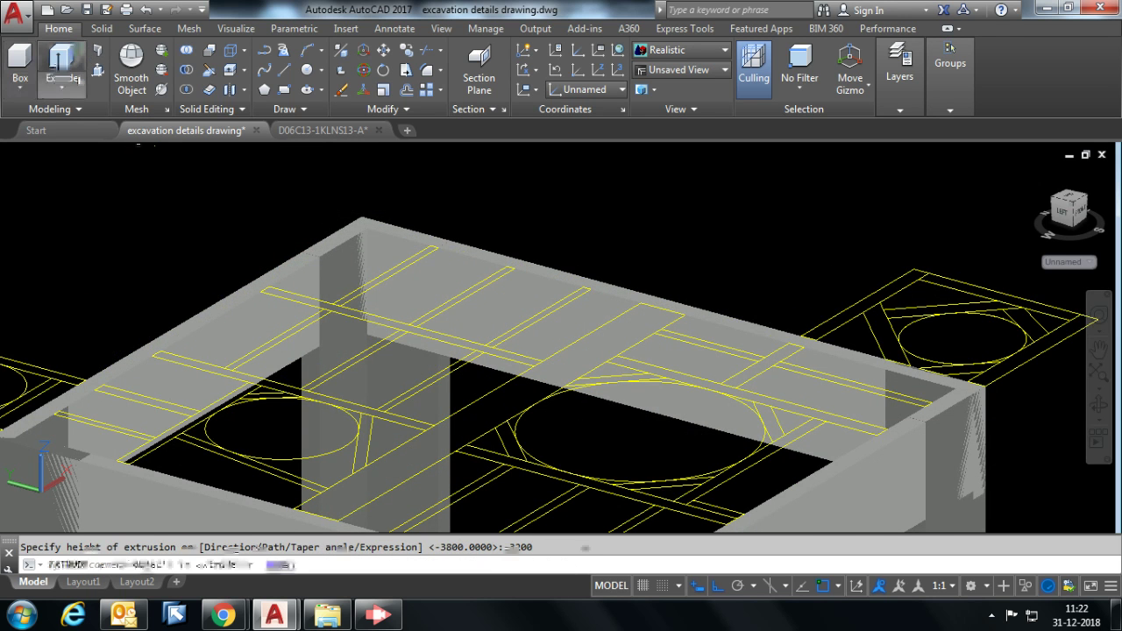
Extrude the six inner grid bars of the top floor to a depth of -700.
left_click(337, 305)
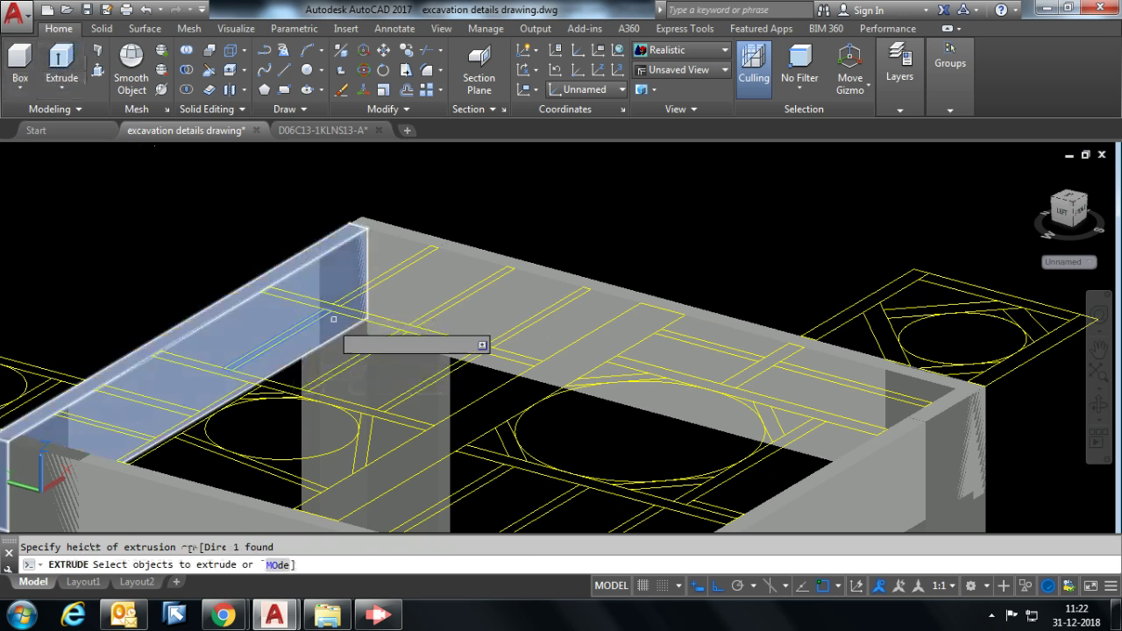
left_click(370, 286)
left_click(384, 345)
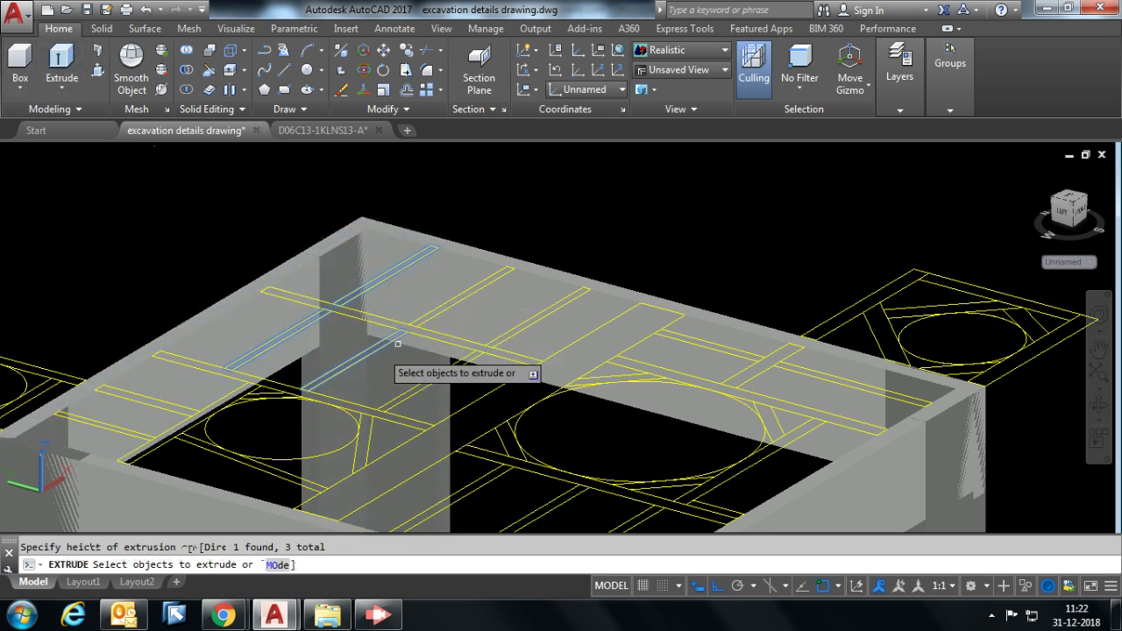
left_click(453, 303)
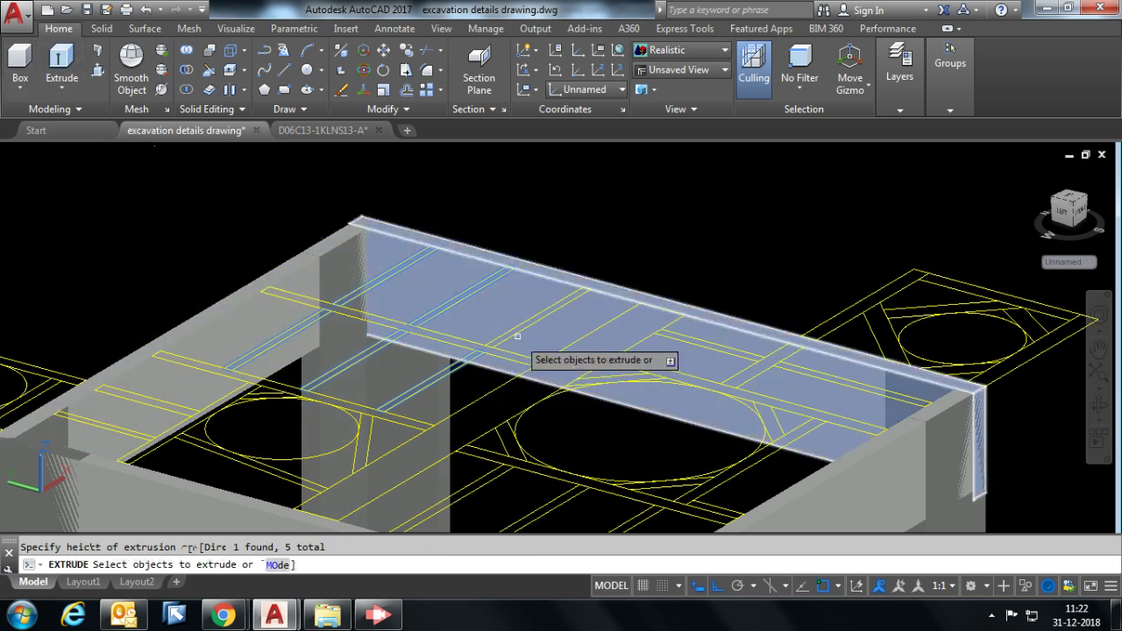
left_click(513, 333)
scroll(539, 310, "down", 3)
scroll(643, 256, "down", 2)
scroll(643, 256, "up", 2)
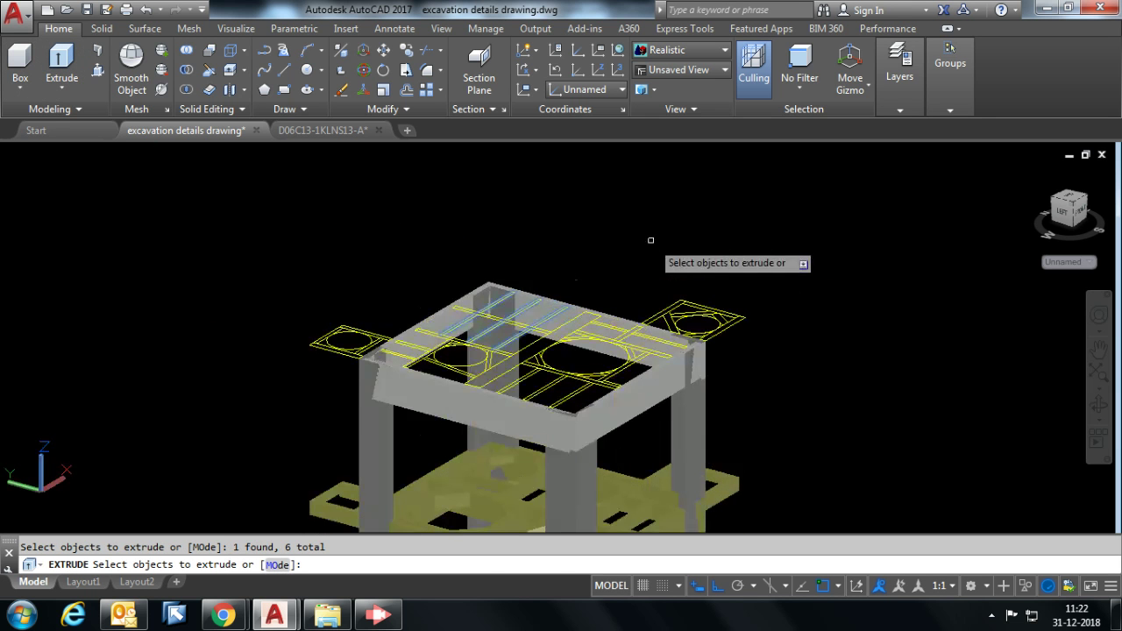
key("Return")
type("-70")
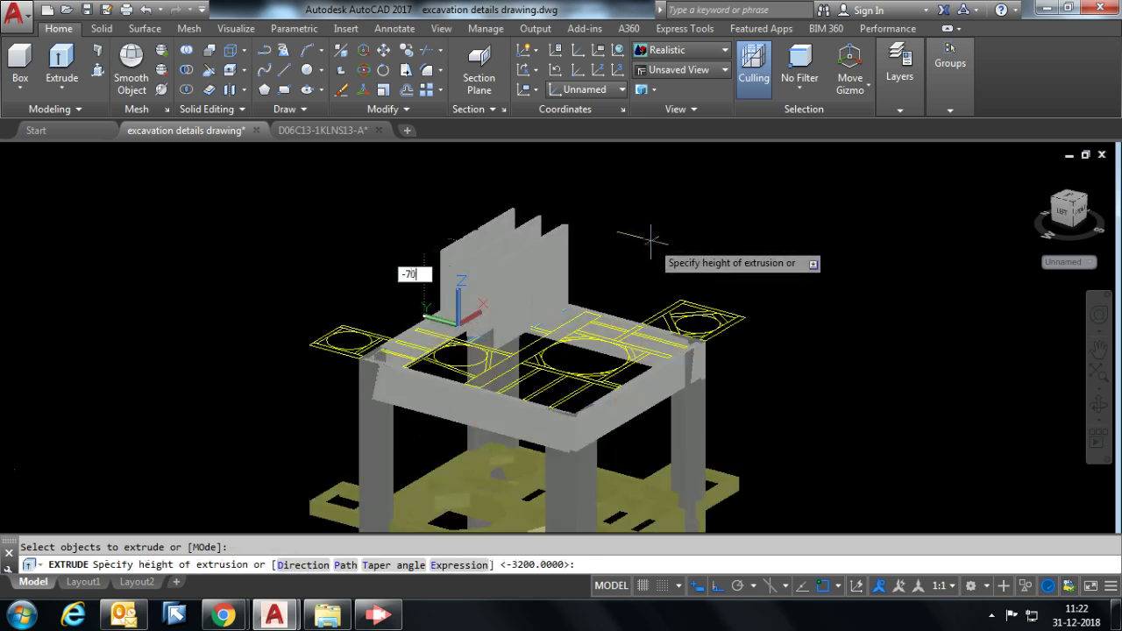
key("Return")
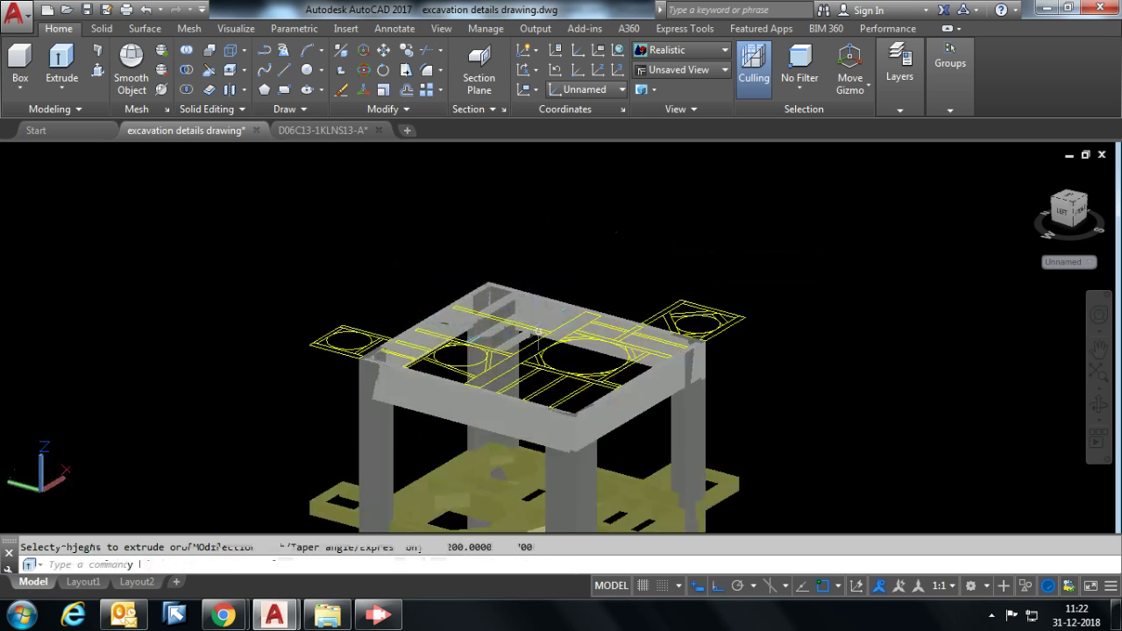
Extrude the long yellow strip rectangle -1400 into a deeper beam.
scroll(529, 335, "up", 3)
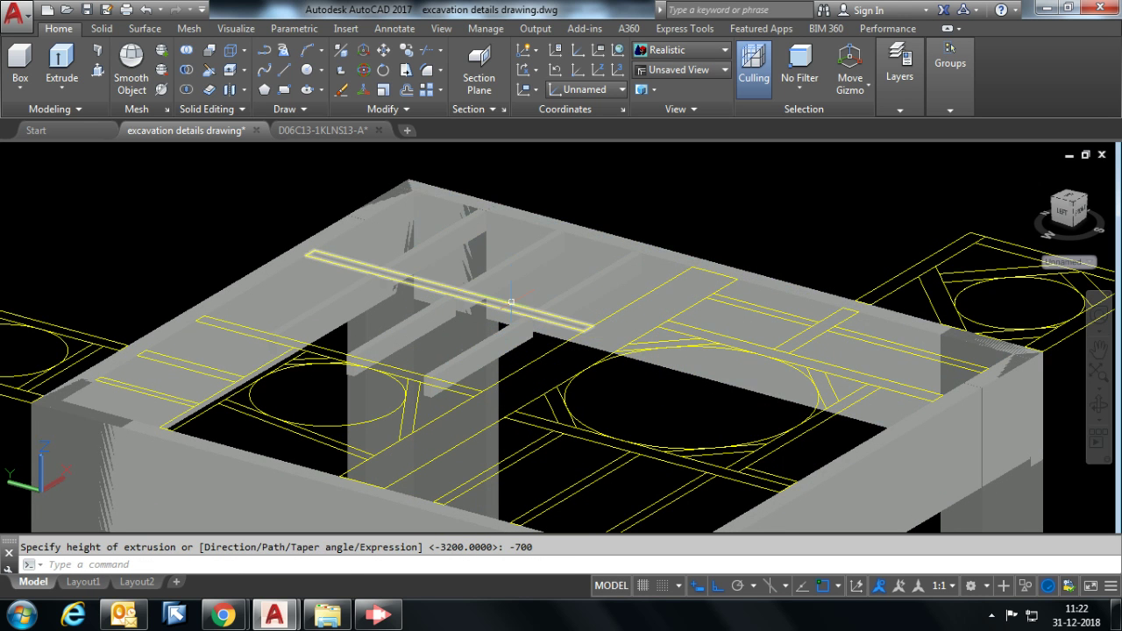
left_click(467, 296)
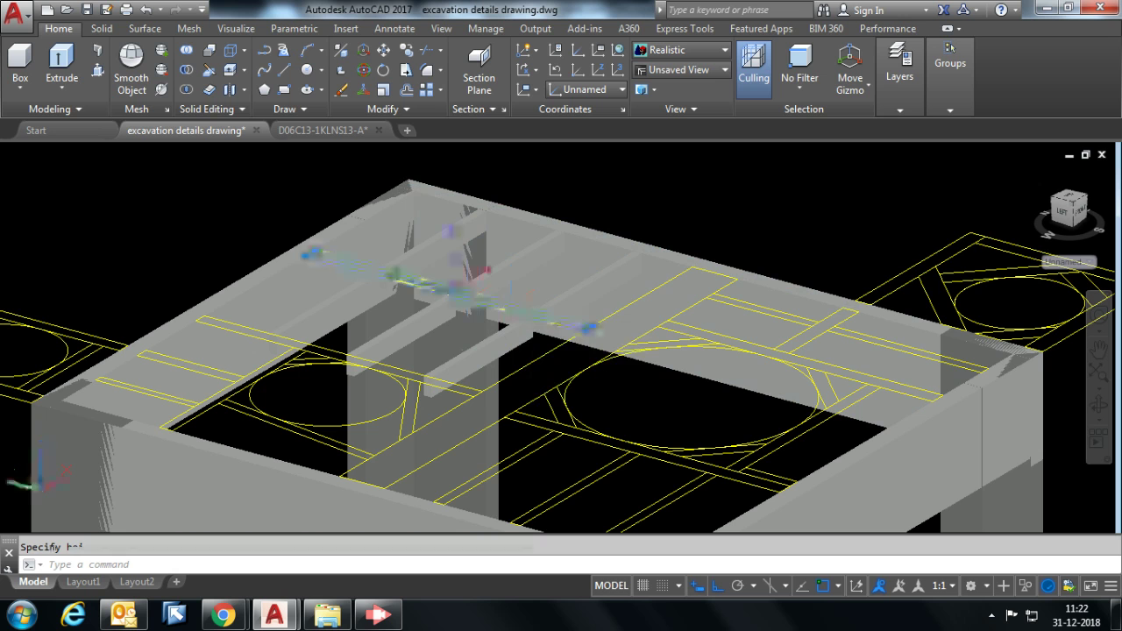
left_click(62, 59)
type("-1400")
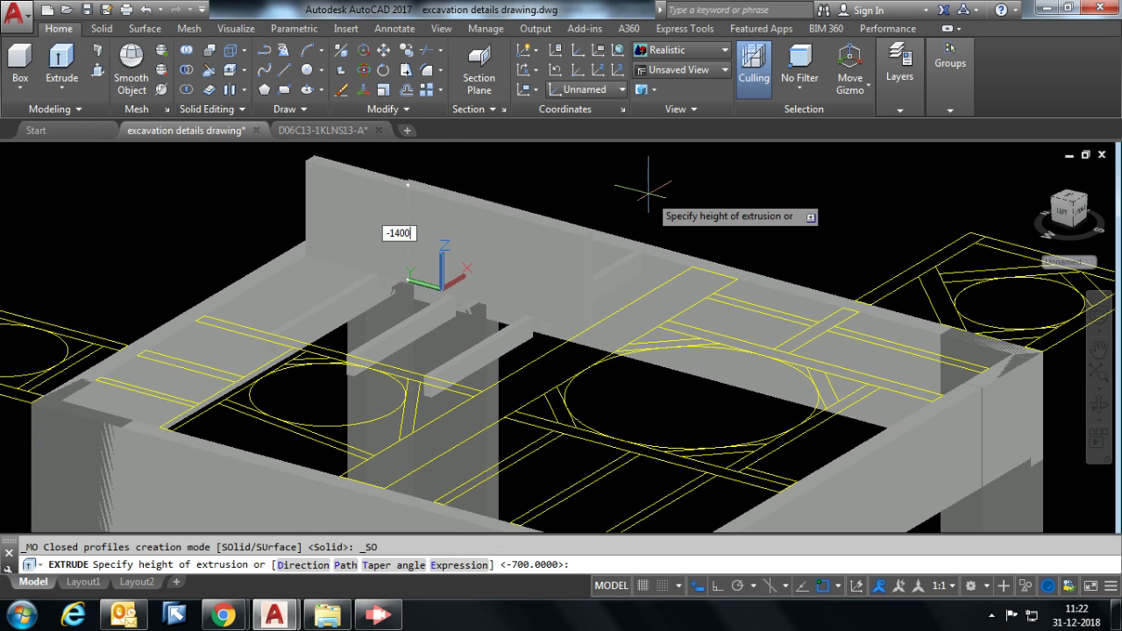
key("Return")
scroll(415, 331, "down", 3)
scroll(416, 331, "up", 3)
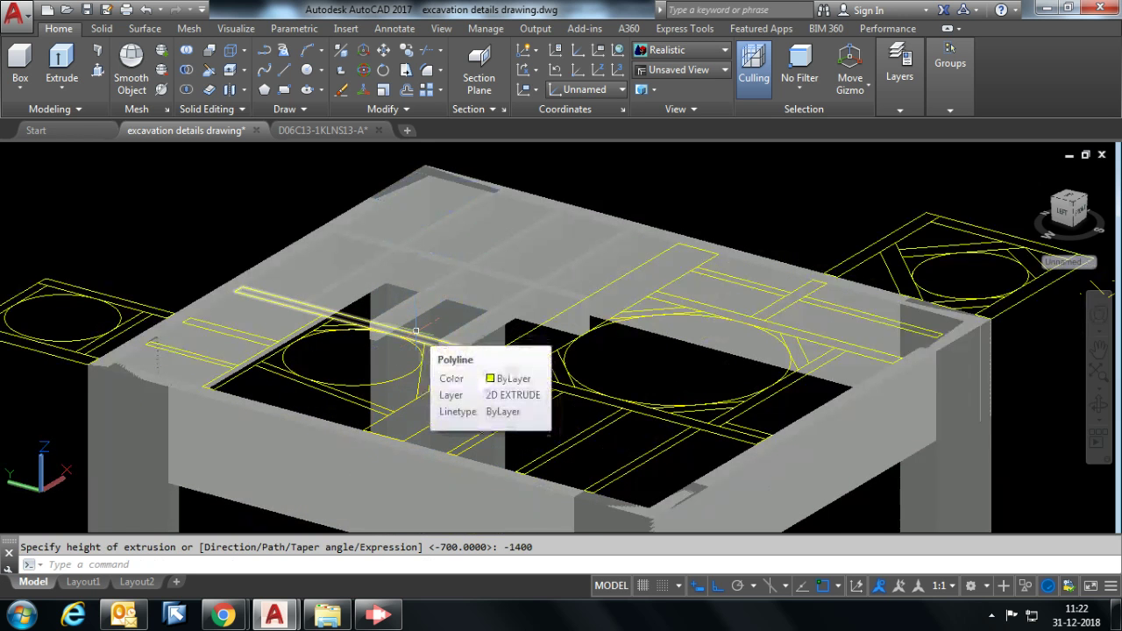
key("Return")
Extrude the long upper-left strip -3400 downward, replacing an undone upward attempt.
left_click(517, 342)
left_click(62, 66)
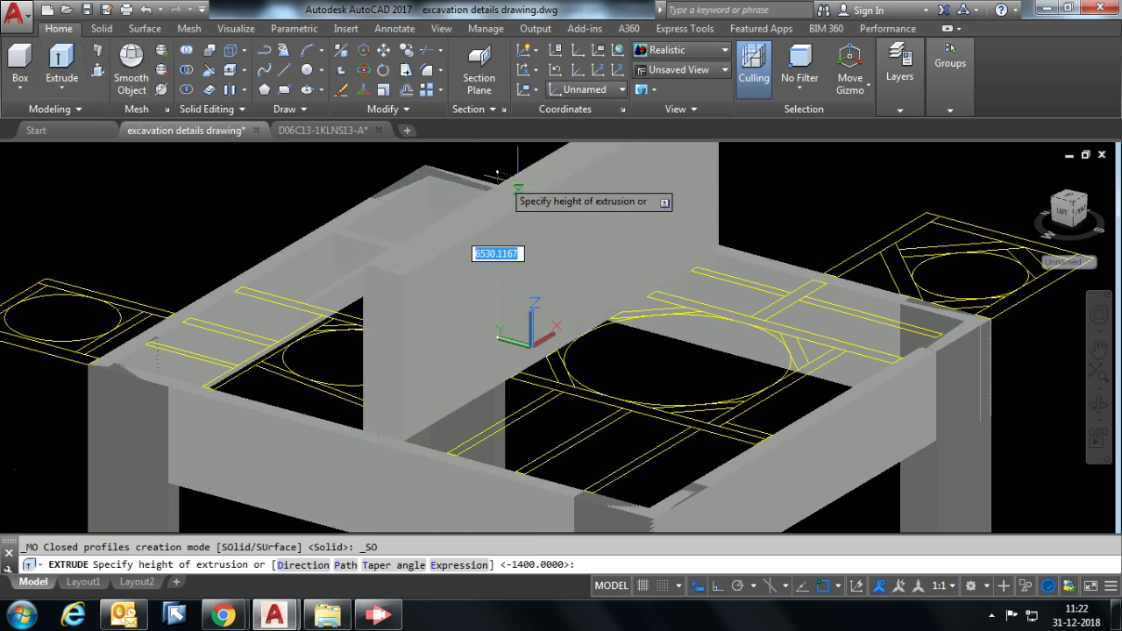
left_click(724, 200)
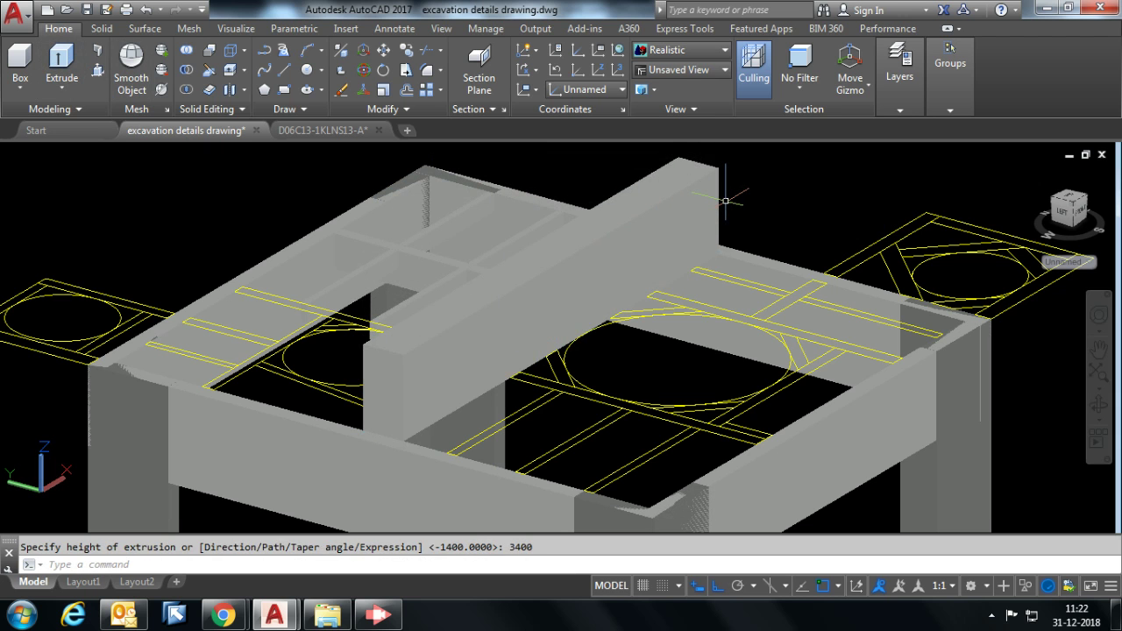
key("ctrl+z")
left_click(573, 296)
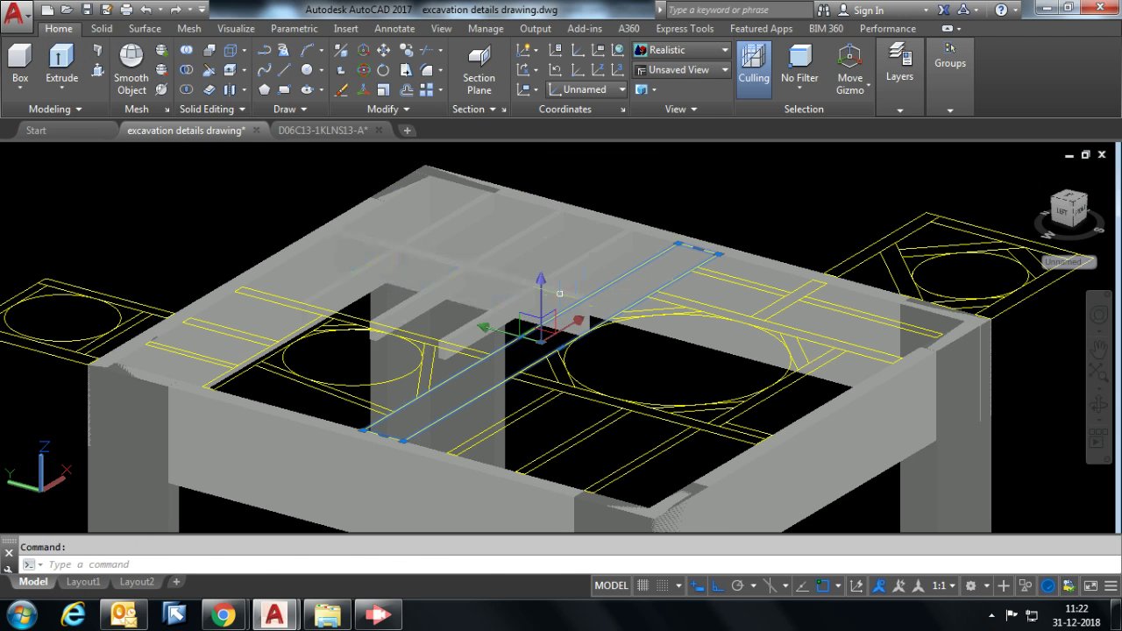
left_click(61, 55)
type("-3400")
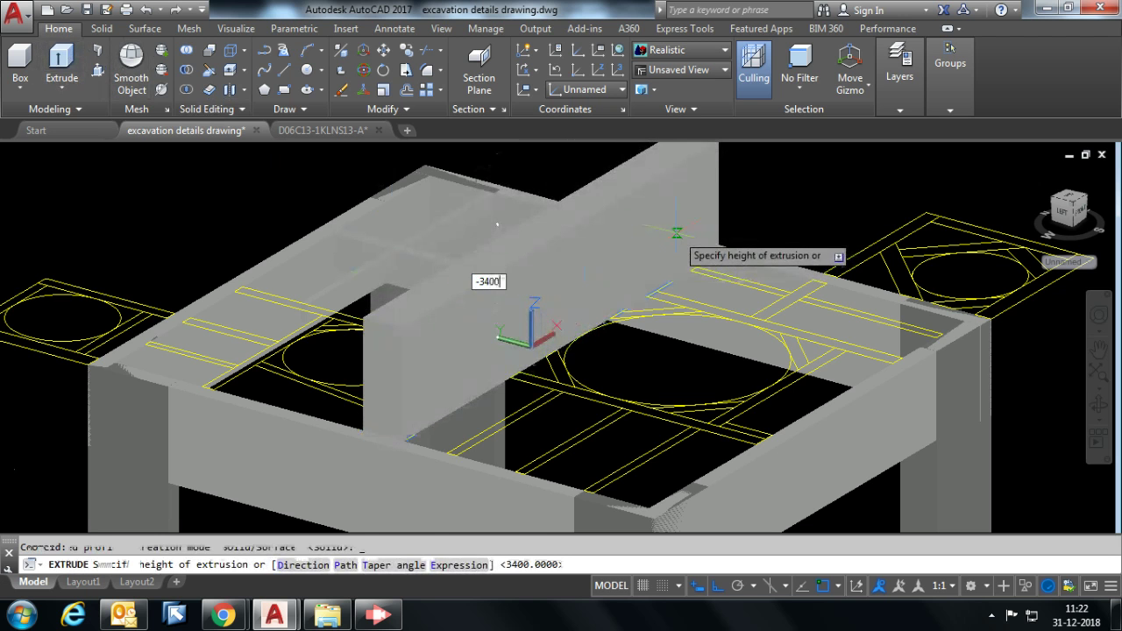
key("Return")
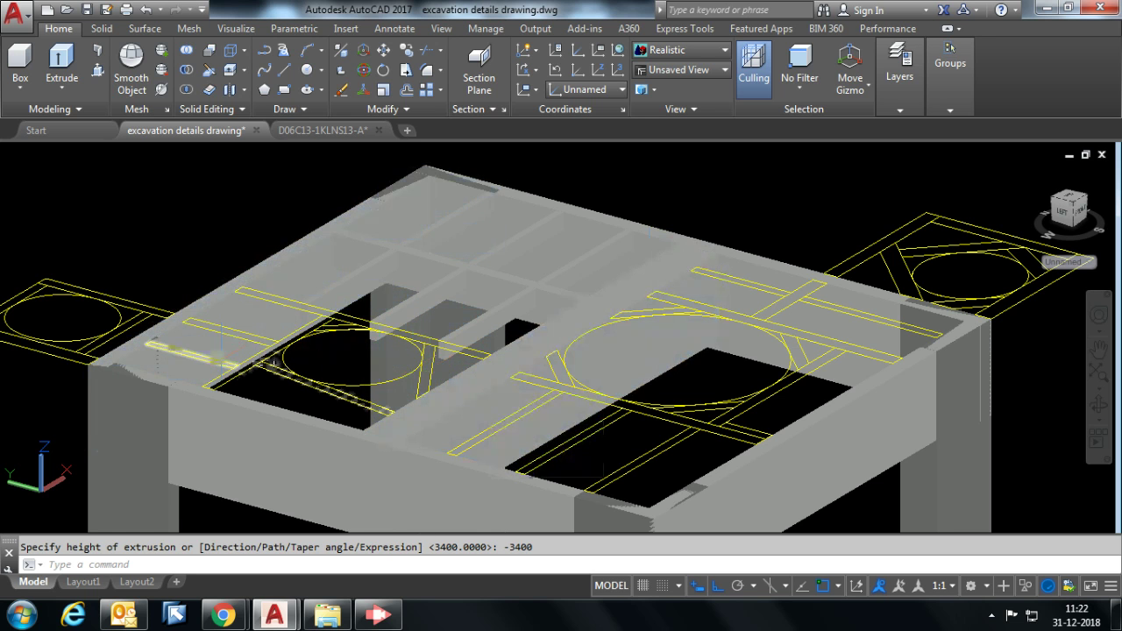
left_click(361, 320)
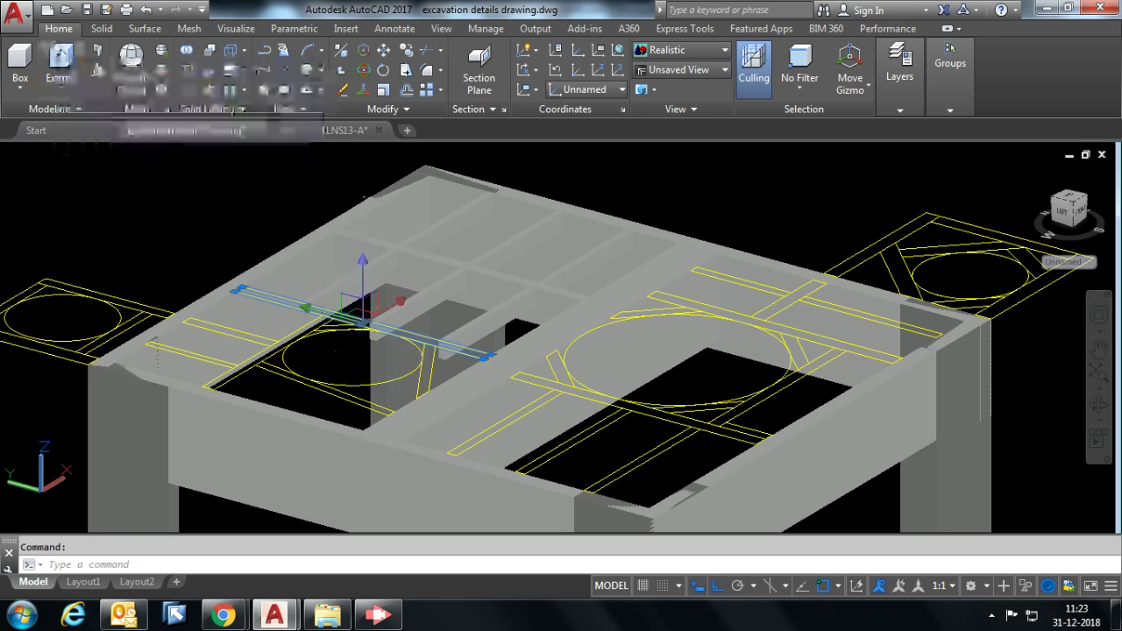
Extrude two strip outlines below the circle to a height of 750.
key("Escape")
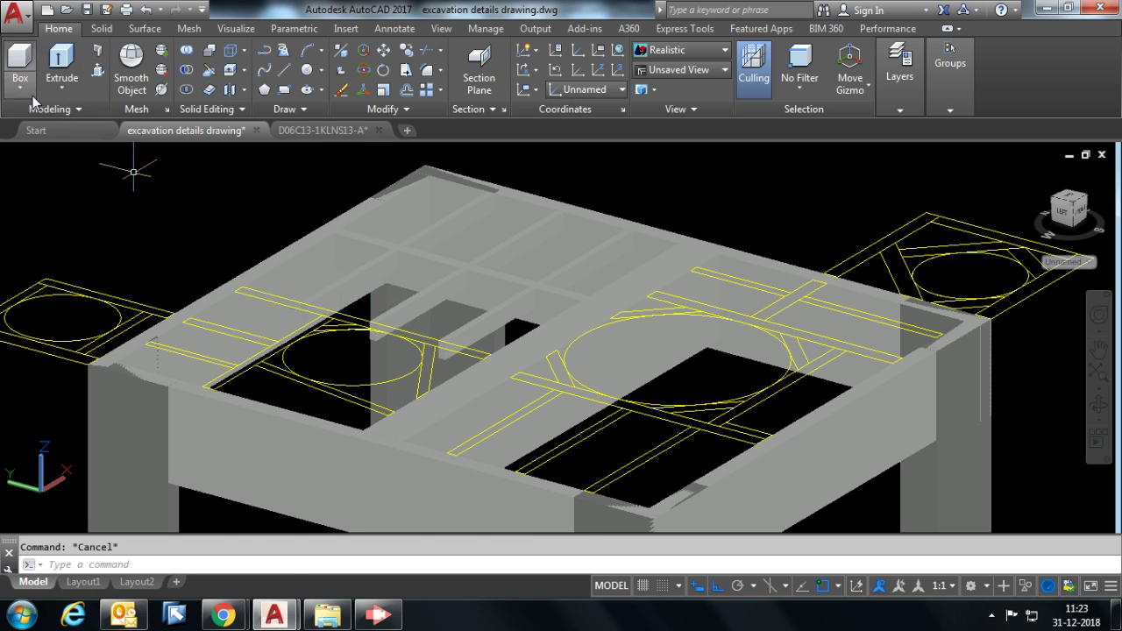
left_click(83, 56)
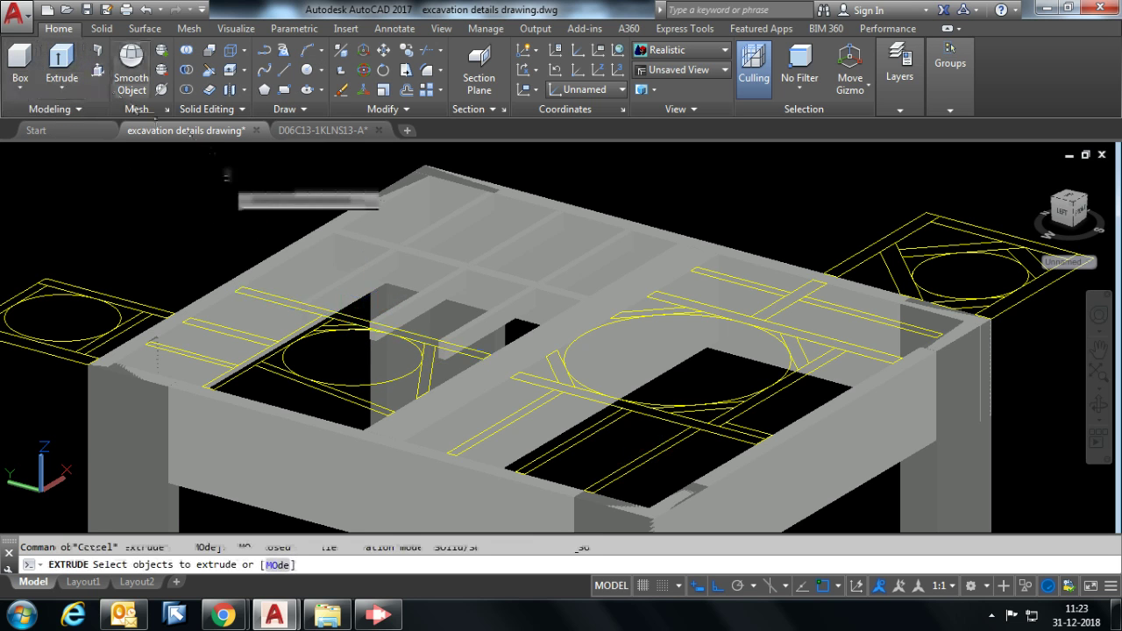
left_click(543, 428)
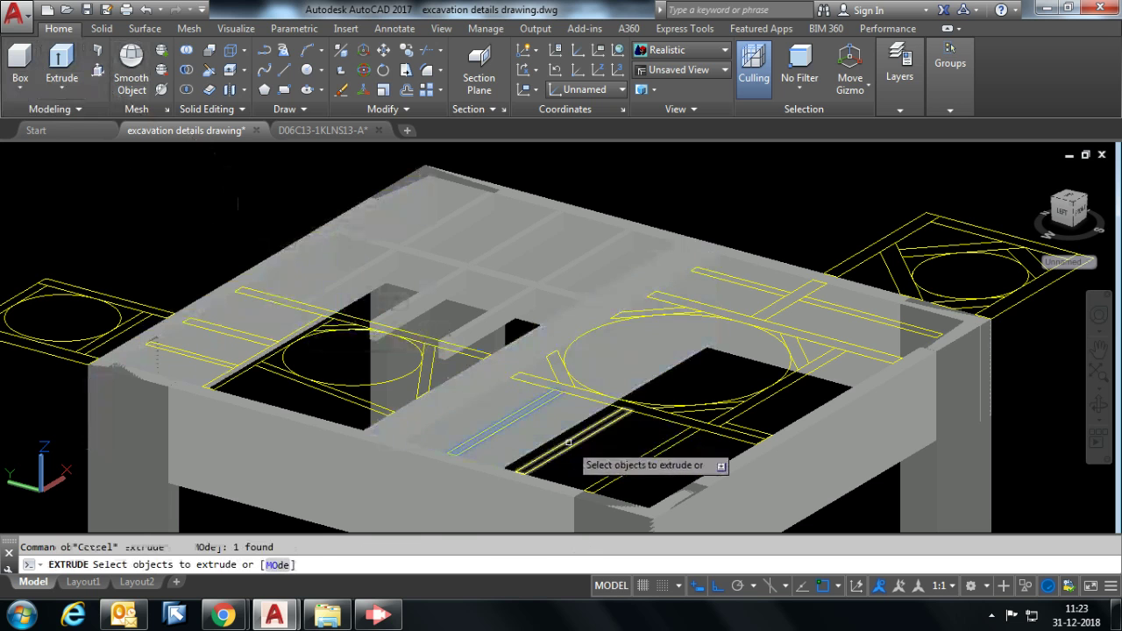
left_click(673, 456)
key("Return")
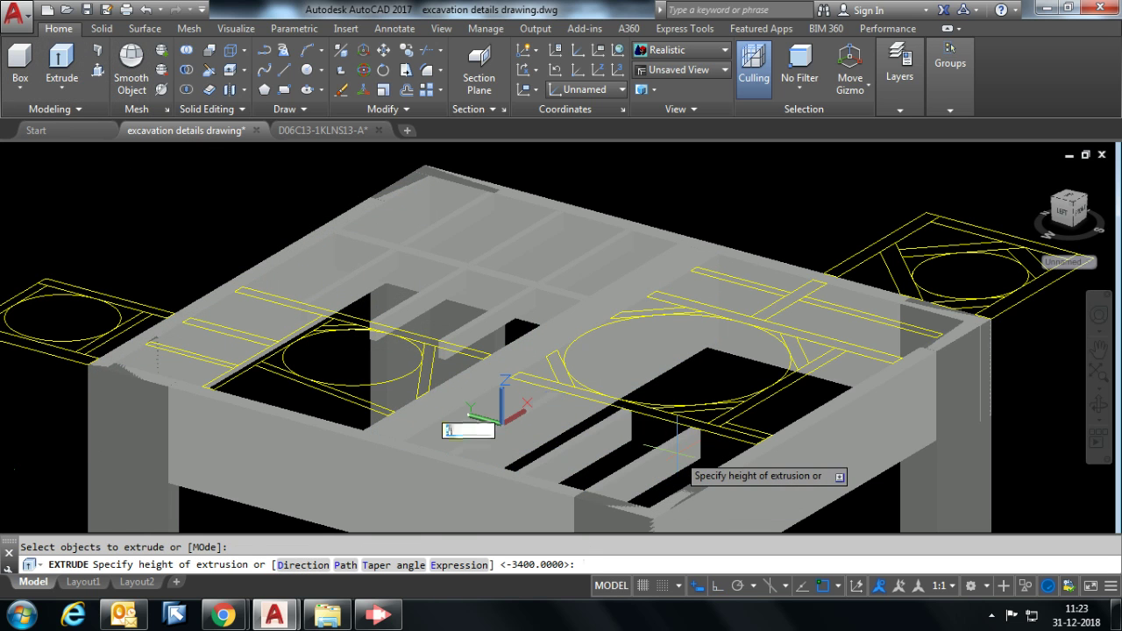
type("750")
key("Return")
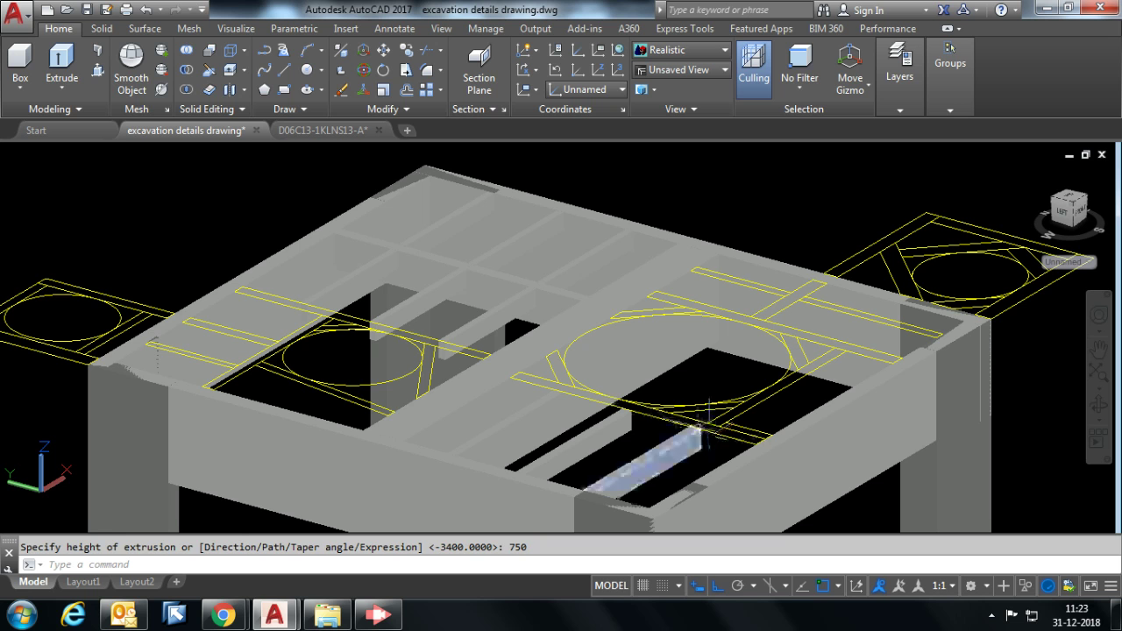
Extrude the strip crossing below the big circle to -3500.
left_click(707, 428)
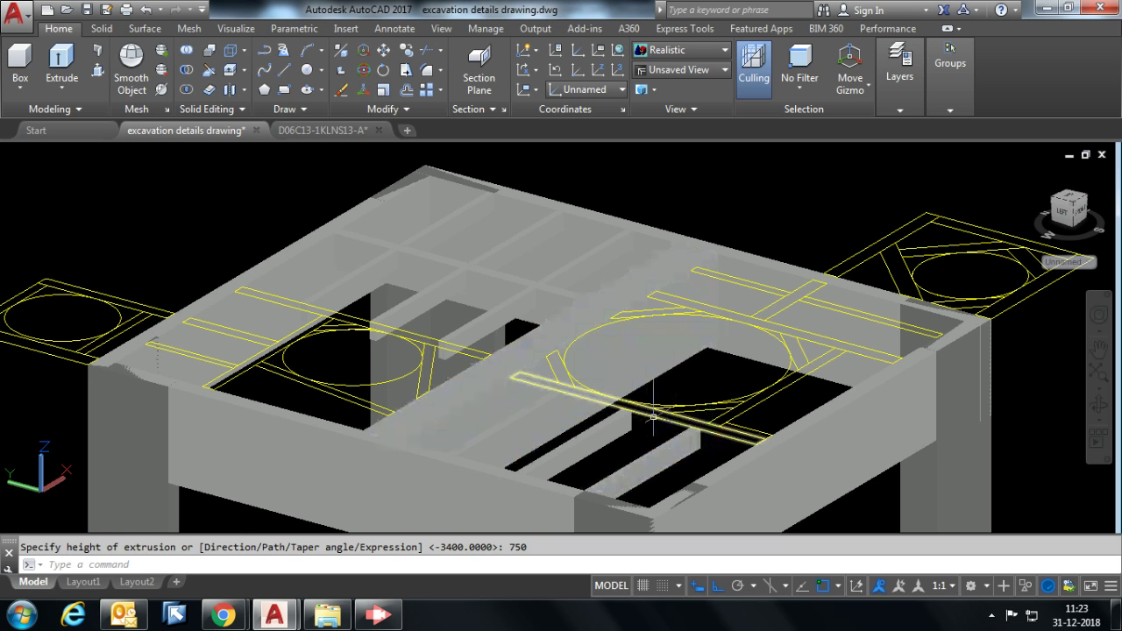
left_click(75, 70)
type("3500")
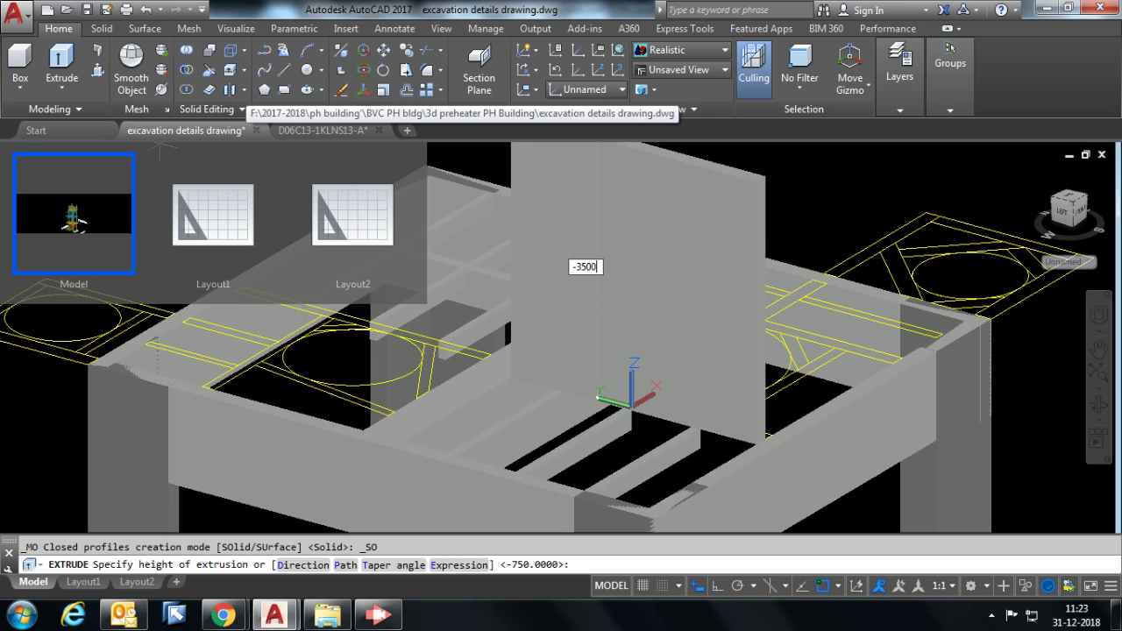
key("Return")
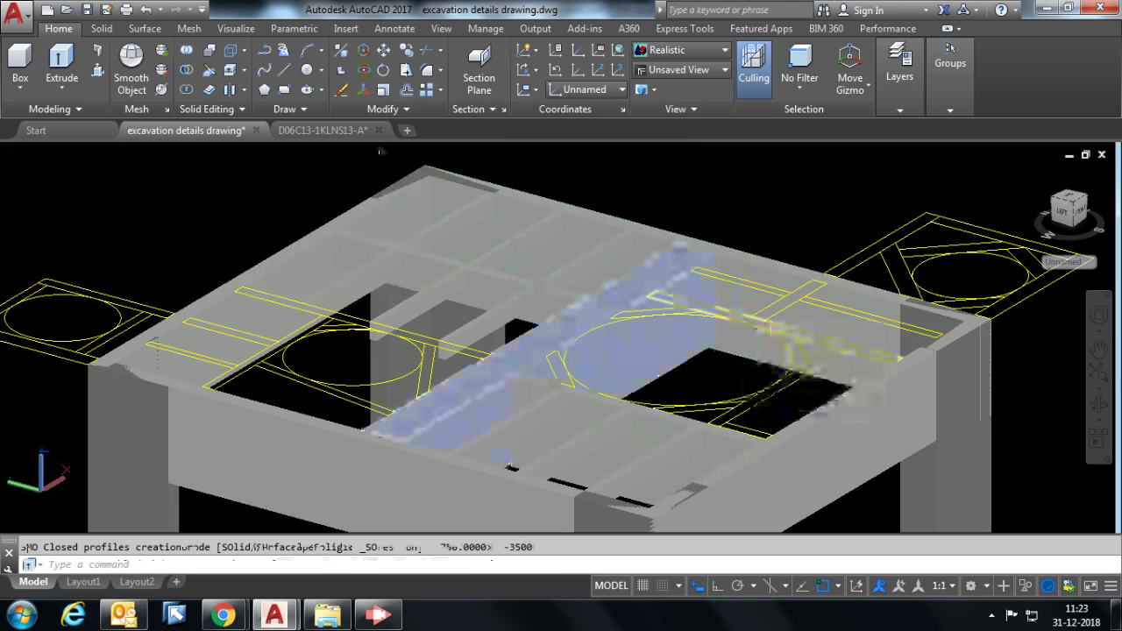
Extrude the strip outline near the circle into another solid beam.
left_click(62, 59)
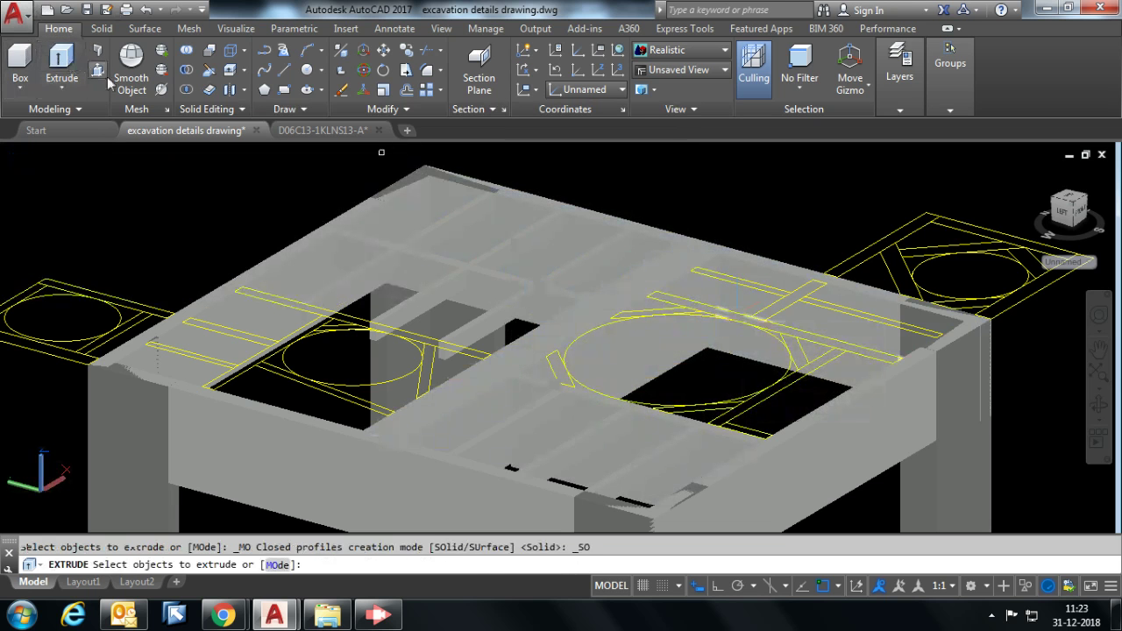
left_click(711, 305)
key("Return")
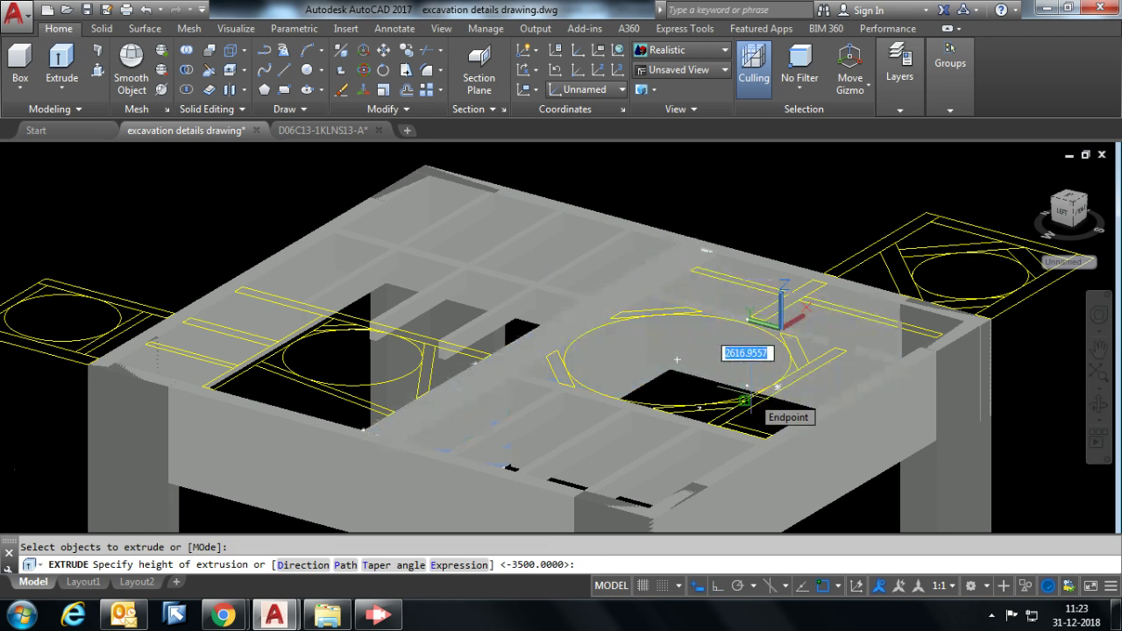
type("3500")
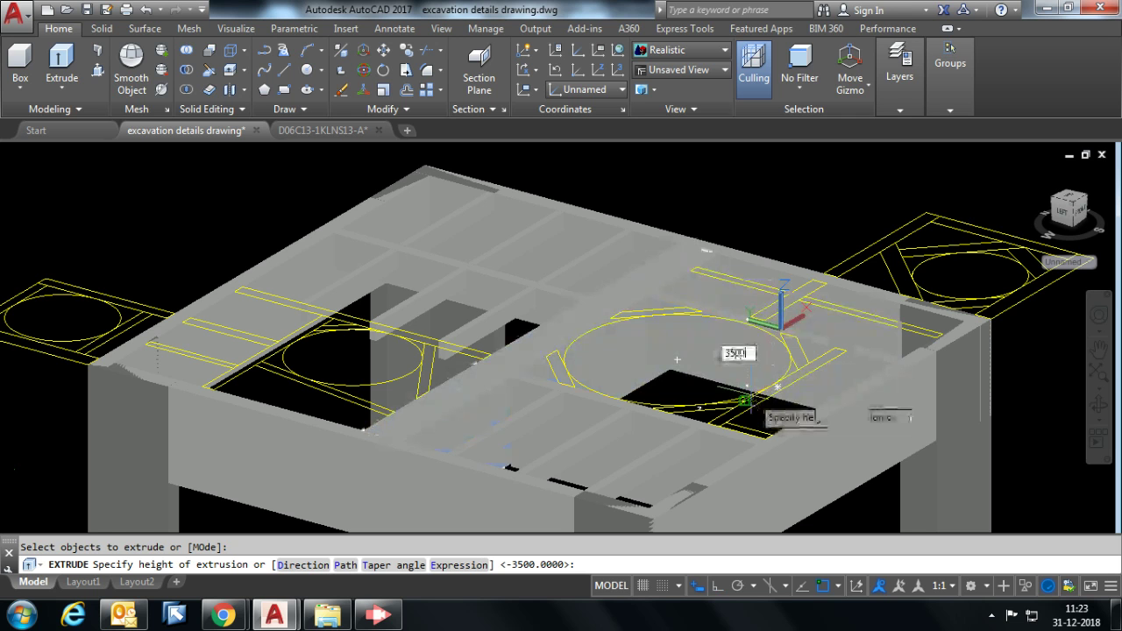
key("BackSpace")
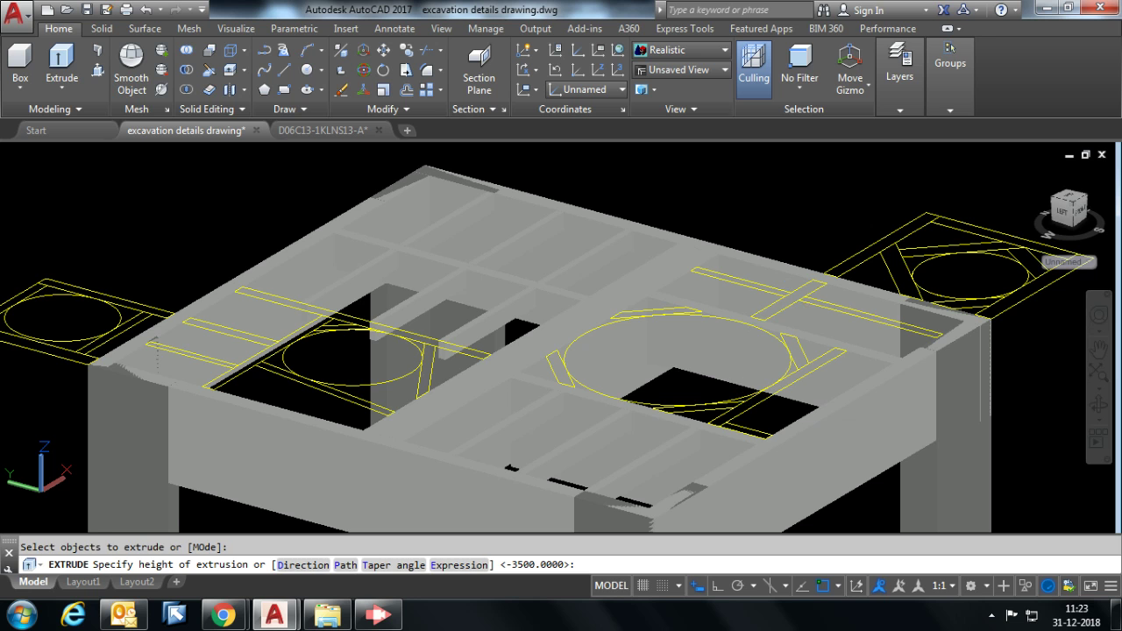
key("Return")
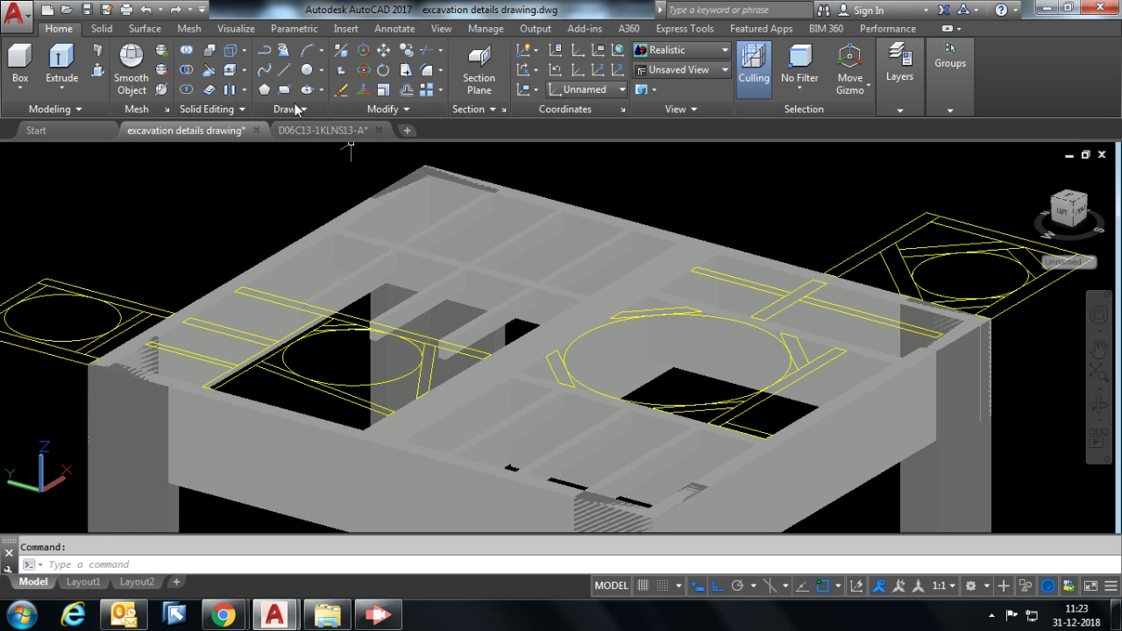
Extrude the left, top and right parallelograms around the circle to 1400.
left_click(60, 61)
scroll(574, 370, "up", 5)
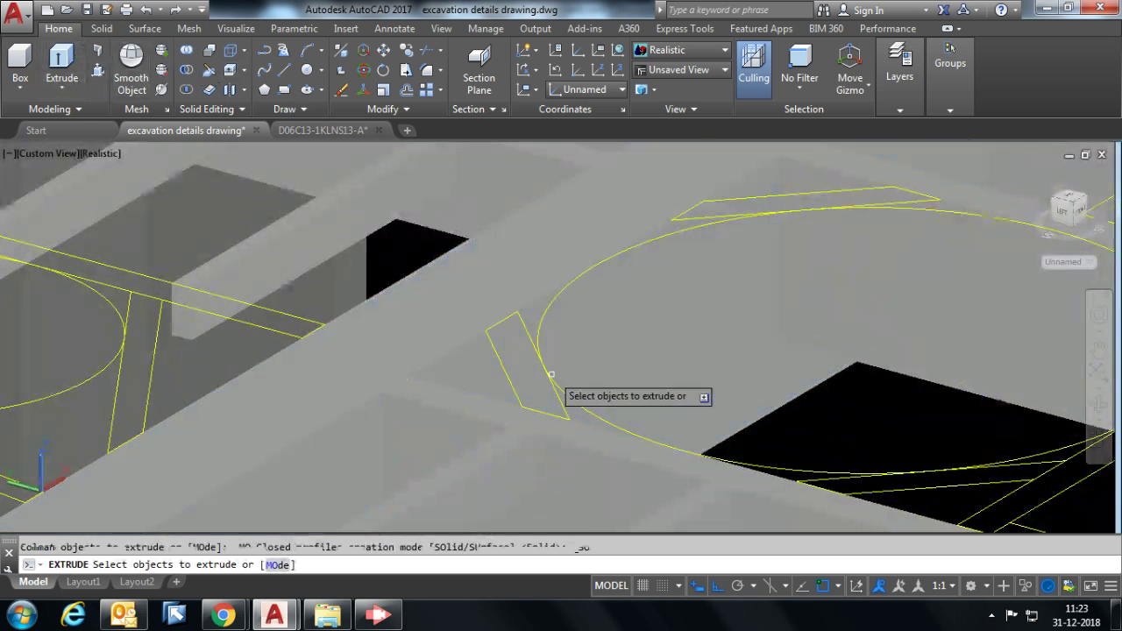
left_click(558, 394)
left_click(741, 203)
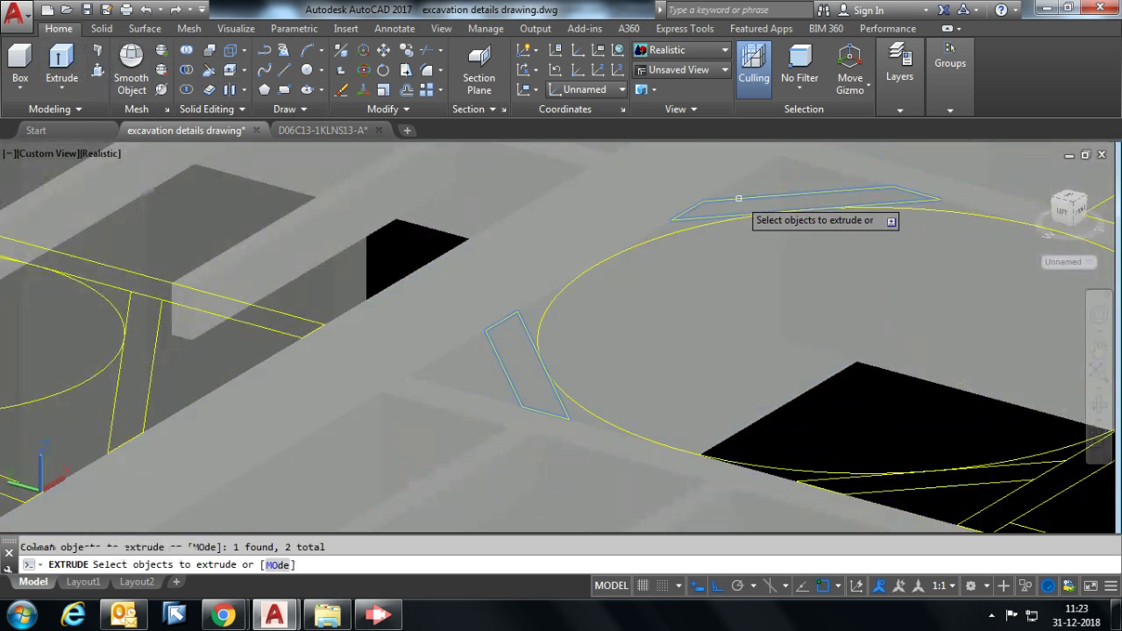
scroll(838, 357, "down", 3)
scroll(840, 358, "up", 3)
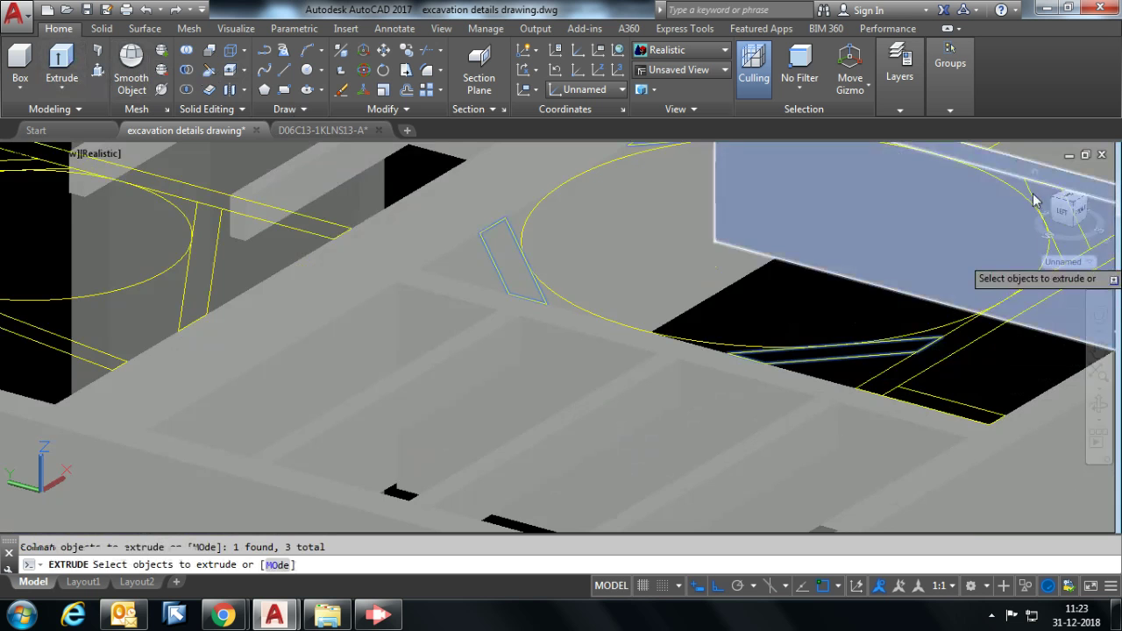
middle_click_drag(932, 257, 786, 340)
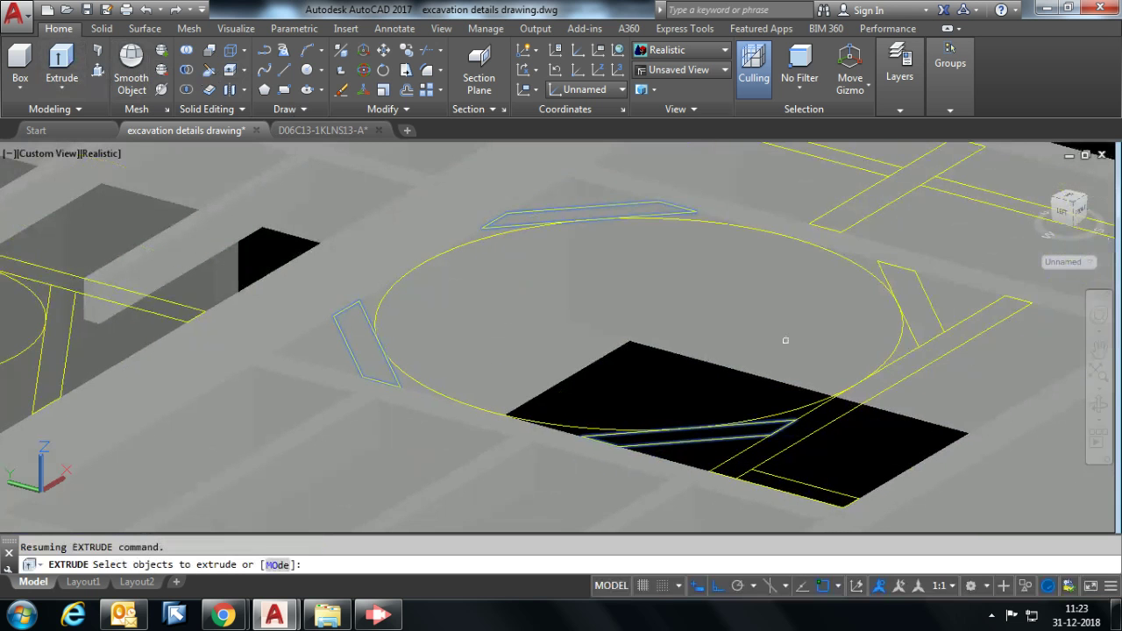
left_click(914, 334)
scroll(912, 335, "down", 5)
key("Return")
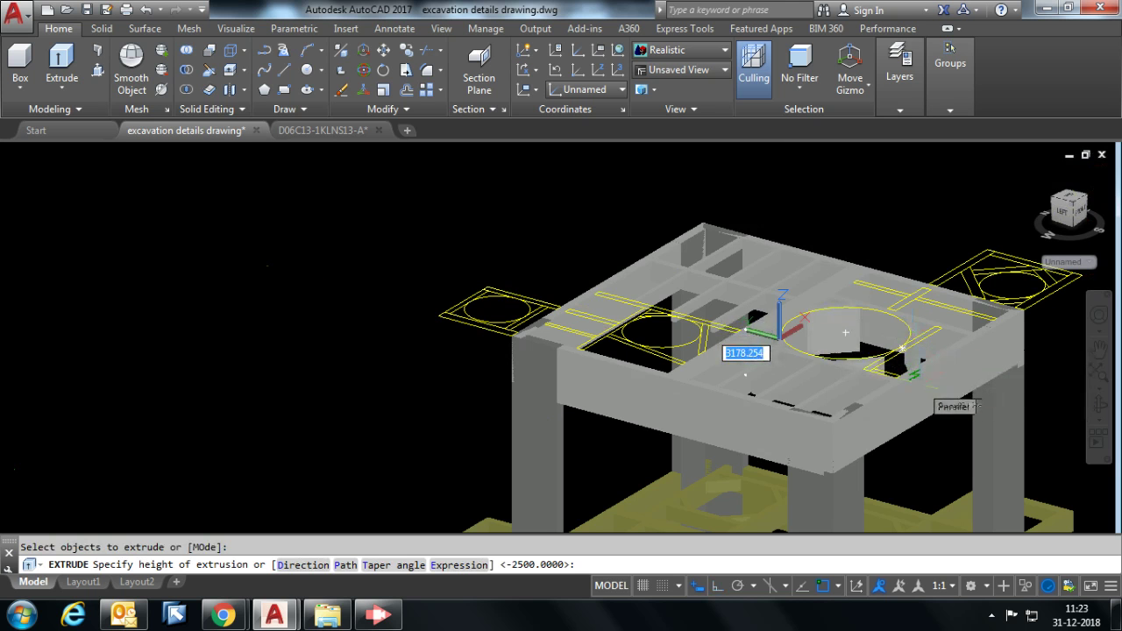
type("1400")
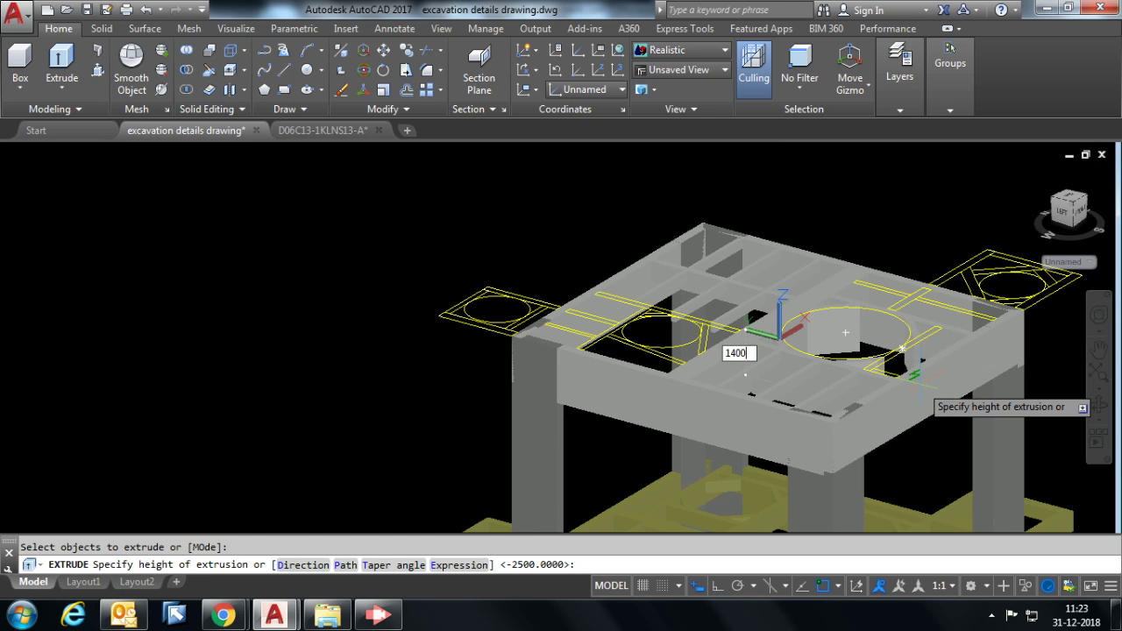
key("Return")
Extrude the small rectangle below the circle to a height of 1500.
scroll(907, 355, "up", 4)
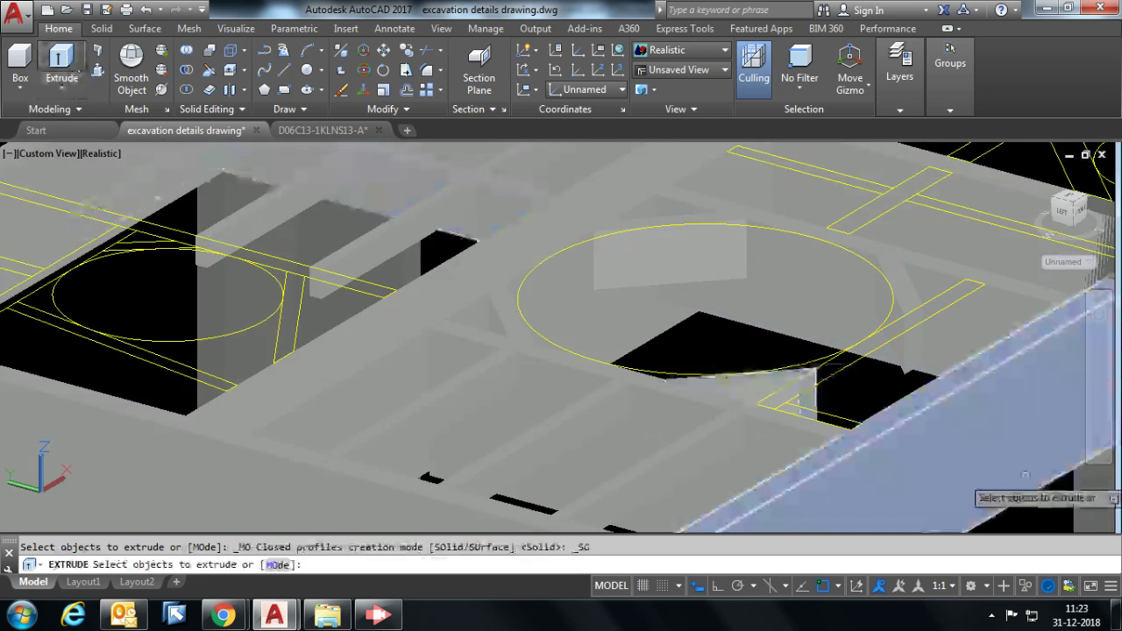
left_click(844, 373)
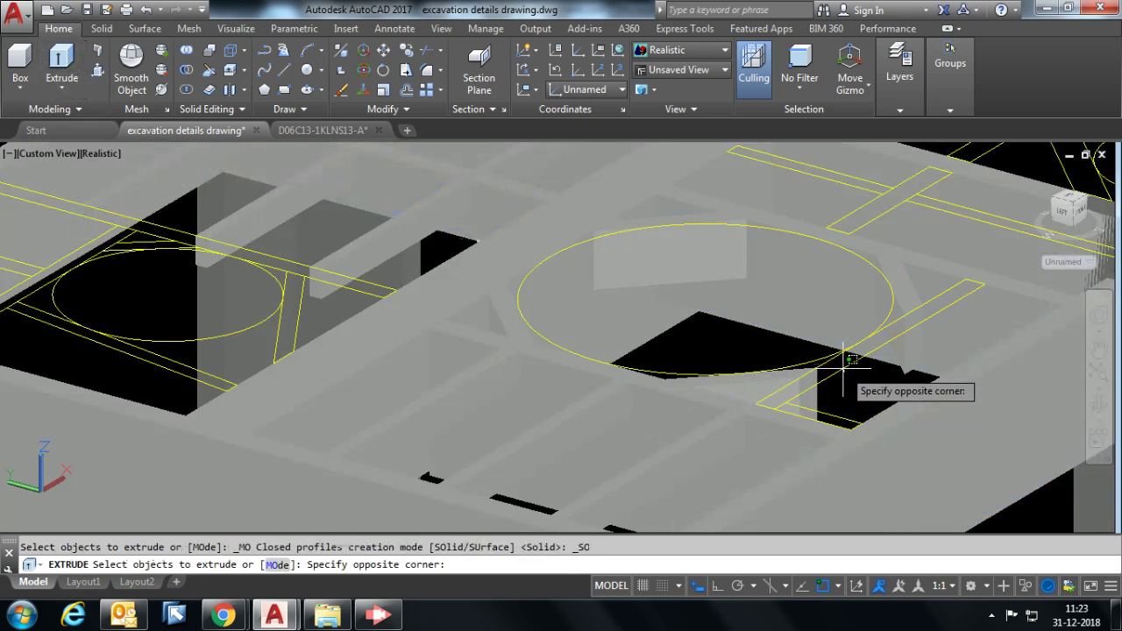
left_click(844, 370)
left_click(844, 369)
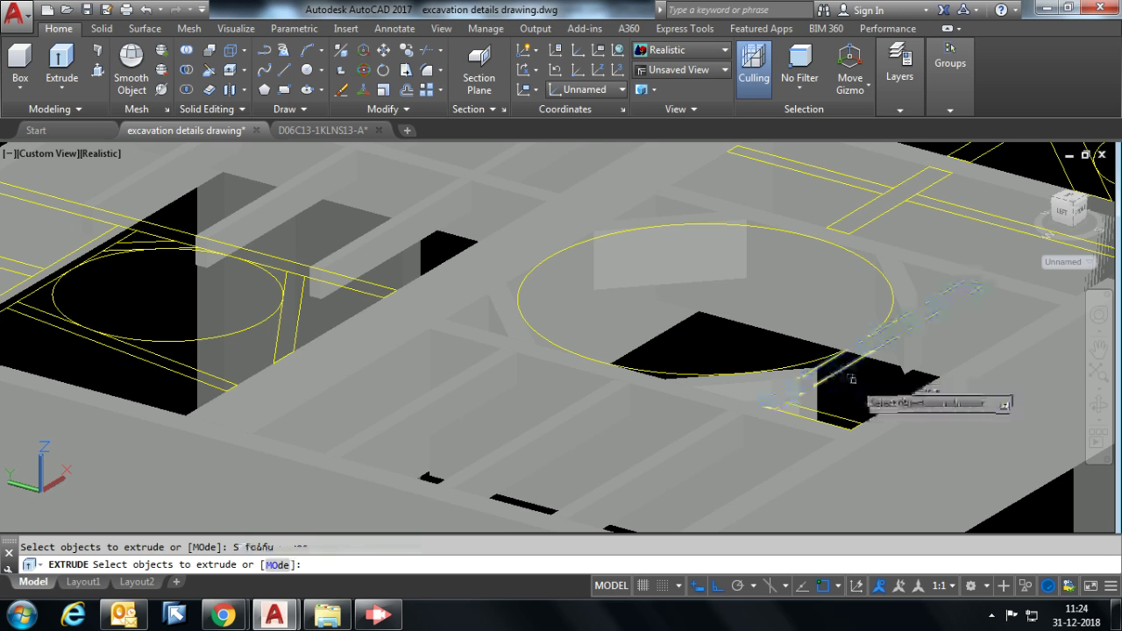
right_click(986, 379)
left_click(1000, 391)
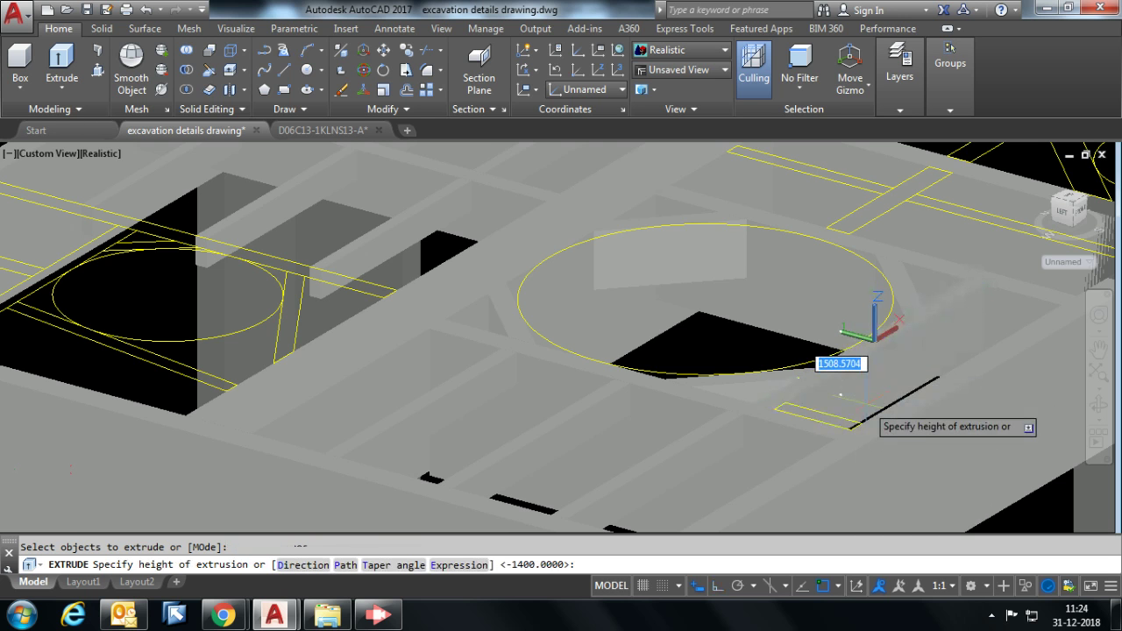
key("Return")
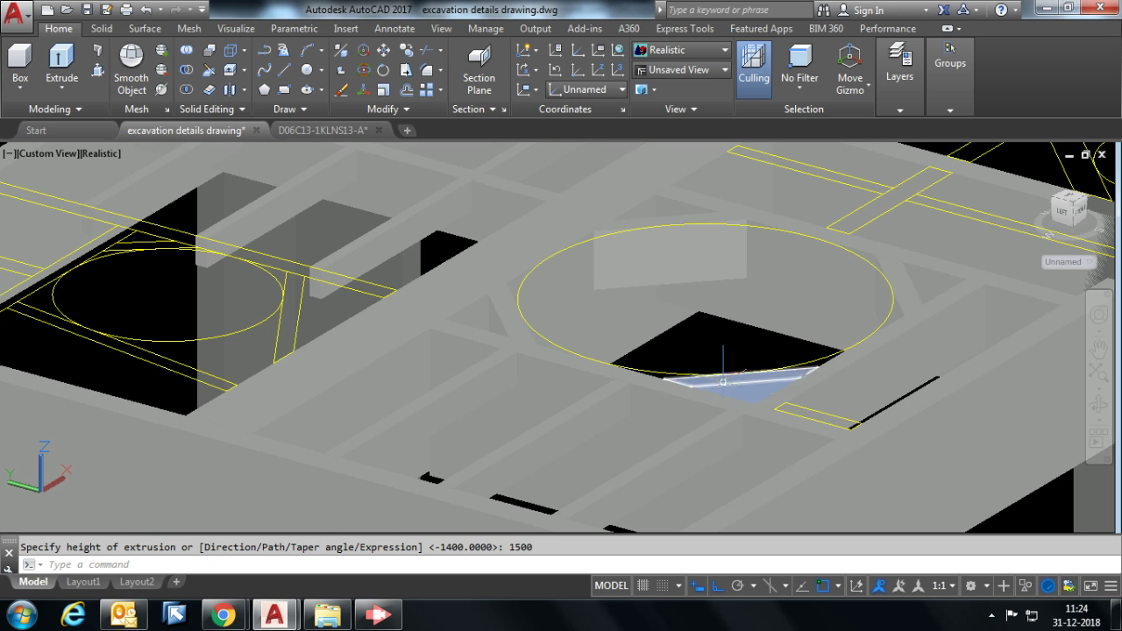
Orbit and zoom the model to check the new beams from a lower angle.
scroll(724, 381, "down", 5)
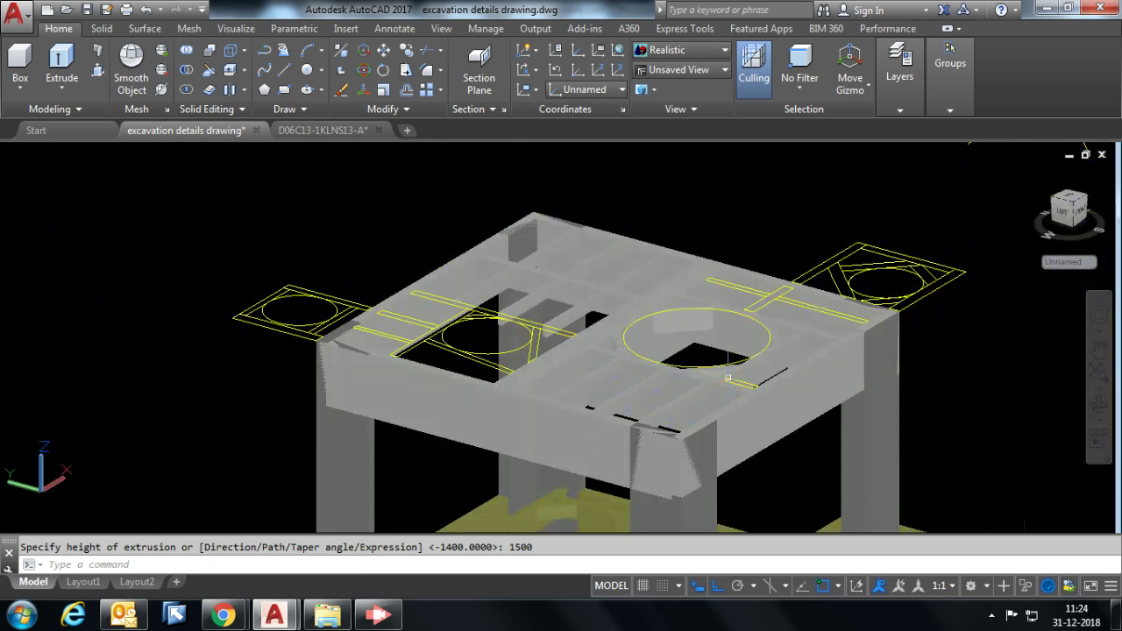
middle_click_drag(700, 340, 614, 377, "shift")
scroll(526, 395, "up", 2)
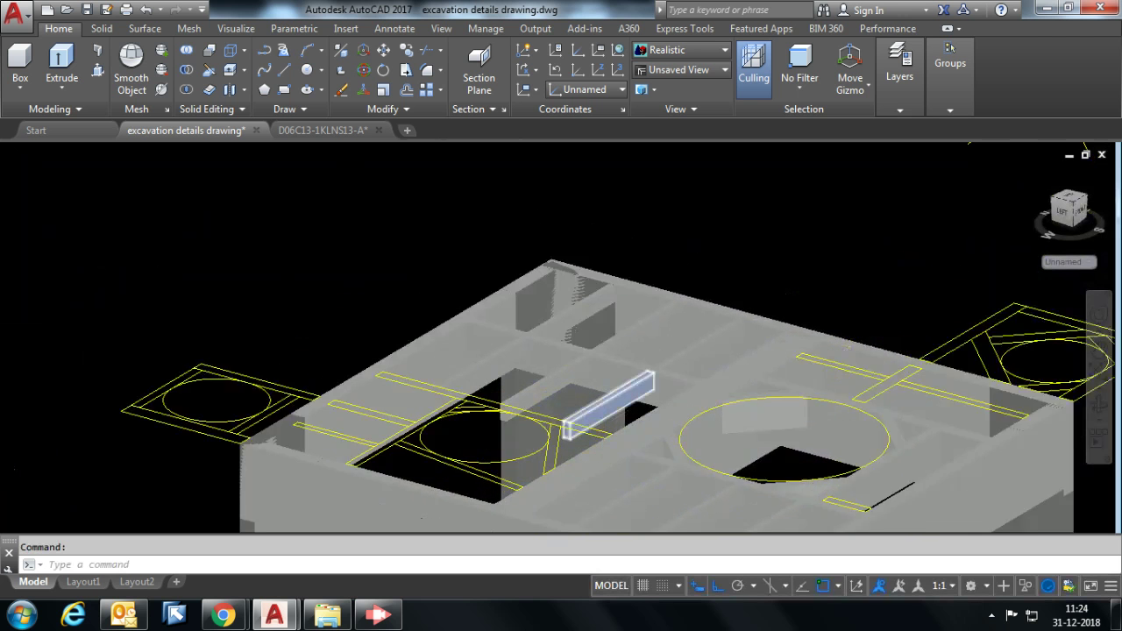
scroll(517, 401, "up", 3)
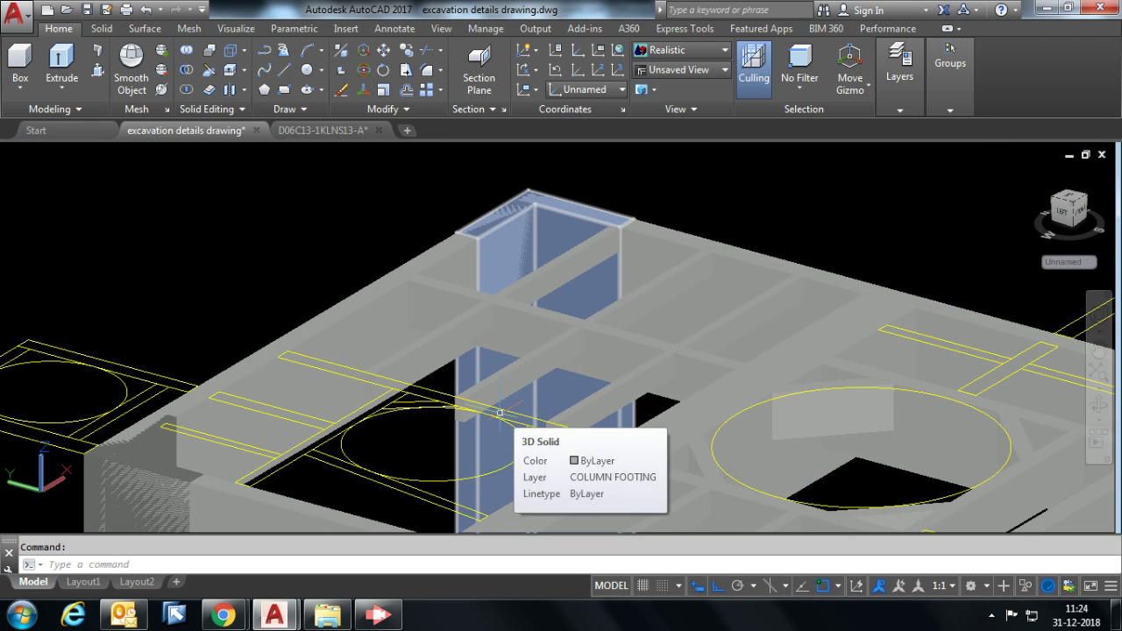
scroll(500, 413, "down", 3)
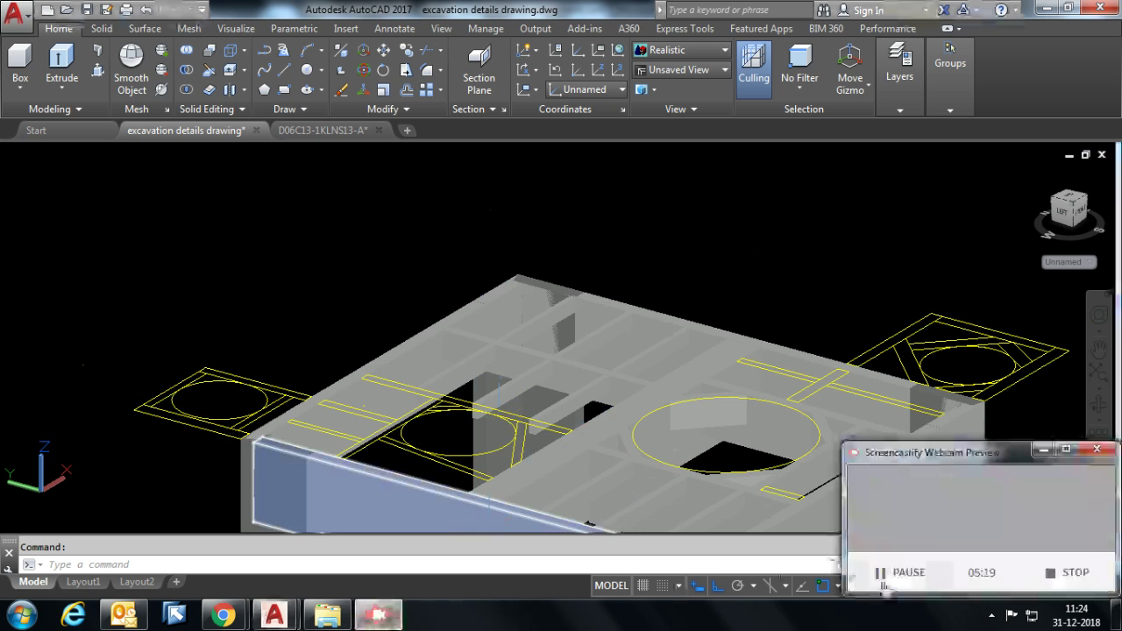
Extrude the left-end outline of the top floor -1600 downward.
left_click(60, 61)
scroll(112, 272, "up", 2)
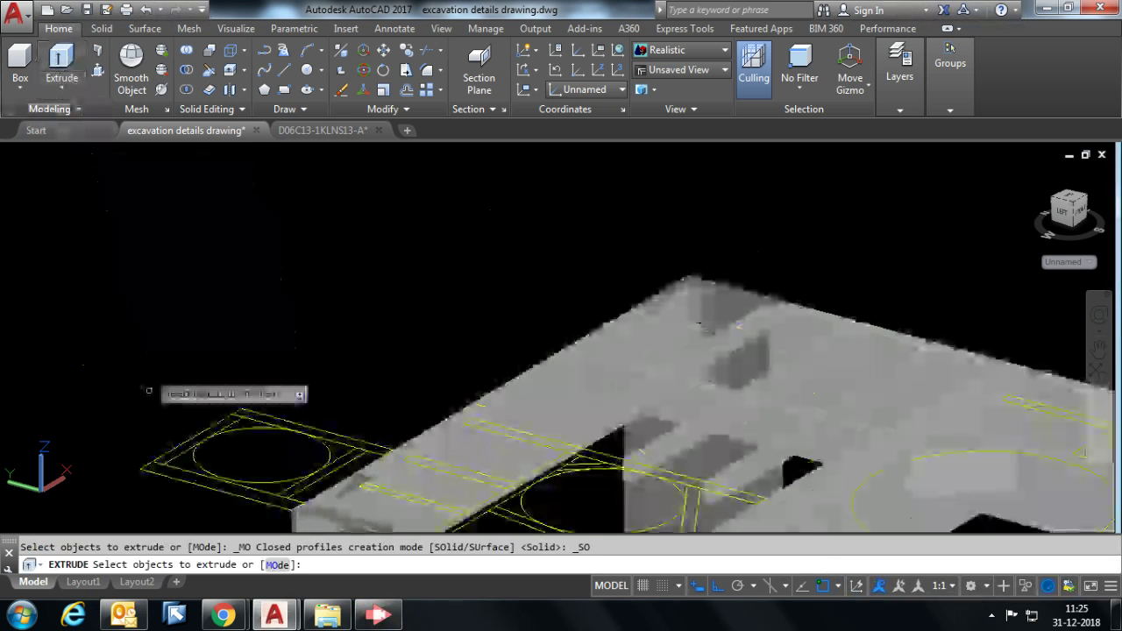
left_click(239, 473)
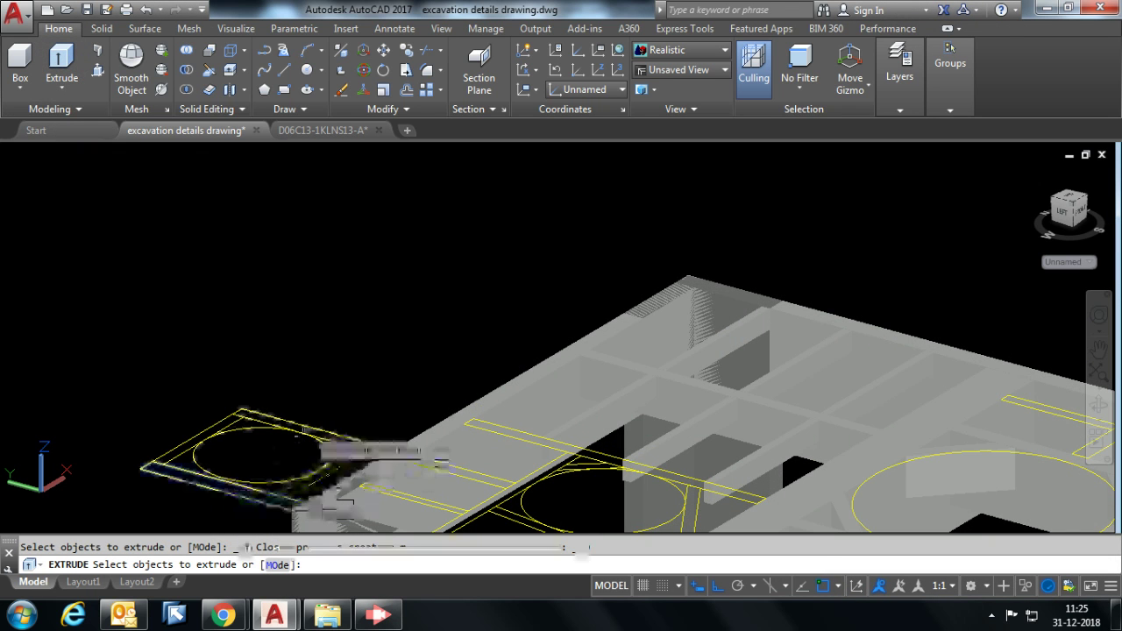
key("Return")
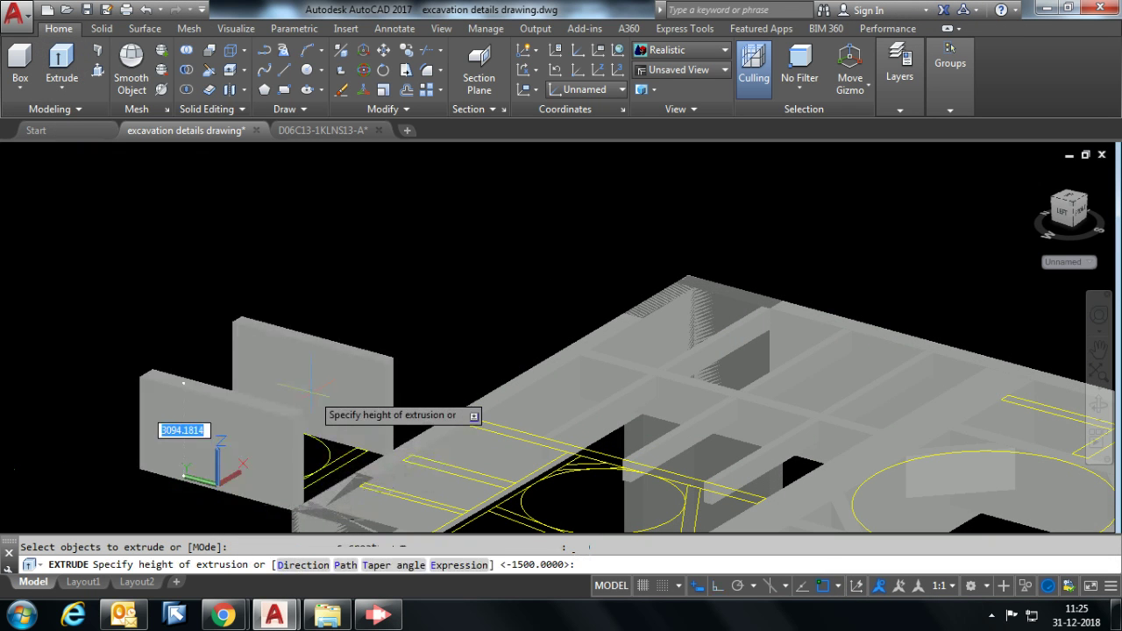
key("Return")
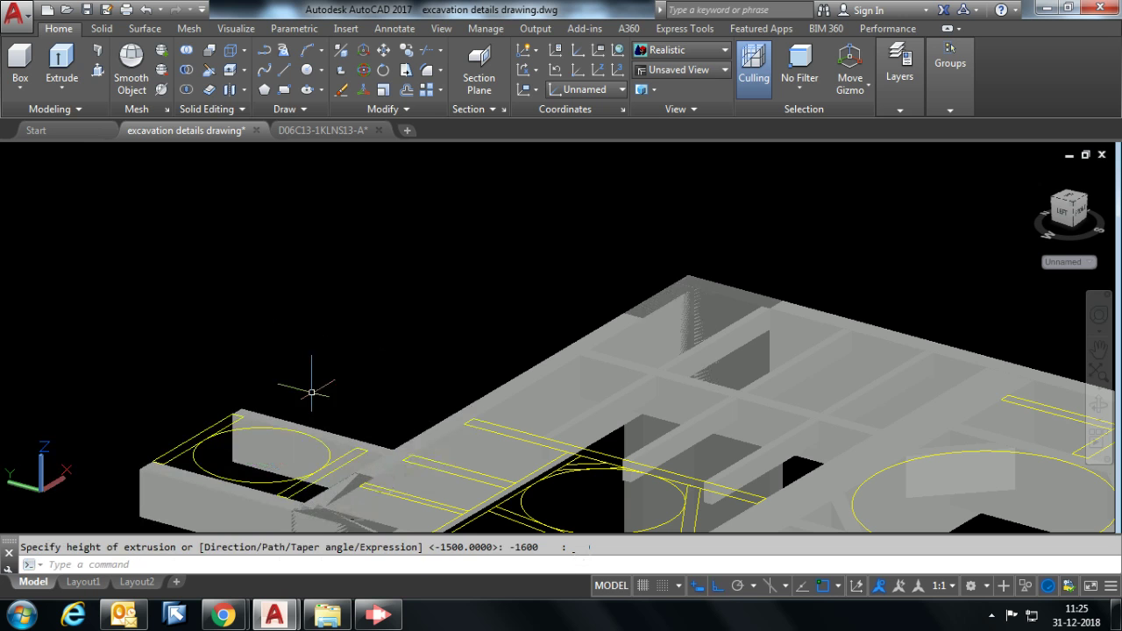
Extrude the left strip and centre rectangle outlines -800 downward.
left_click(61, 62)
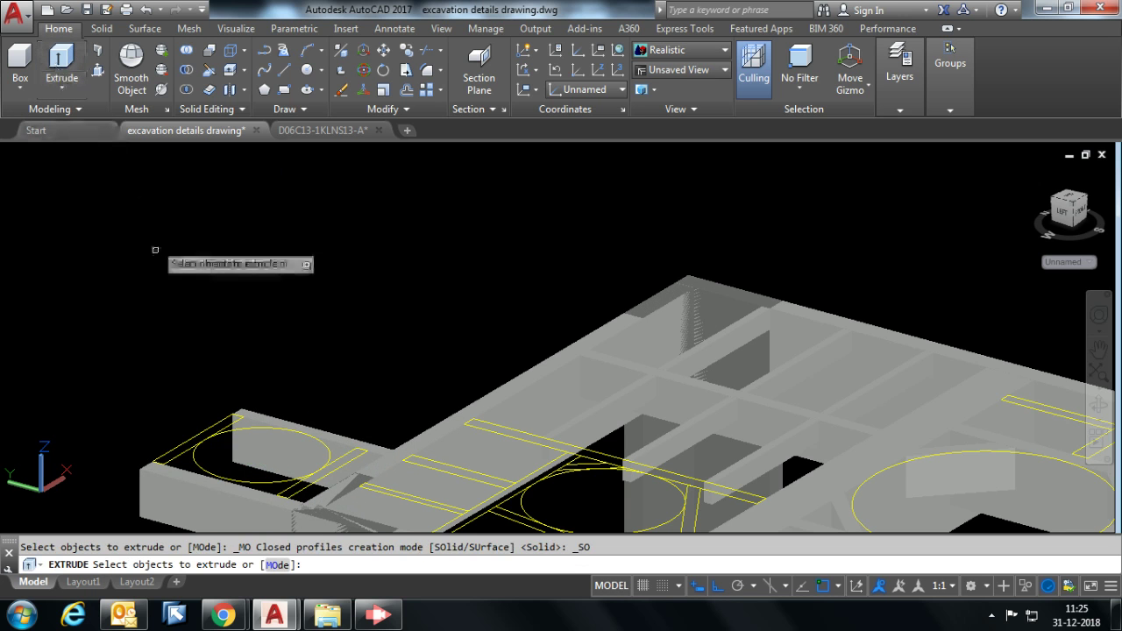
left_click(214, 435)
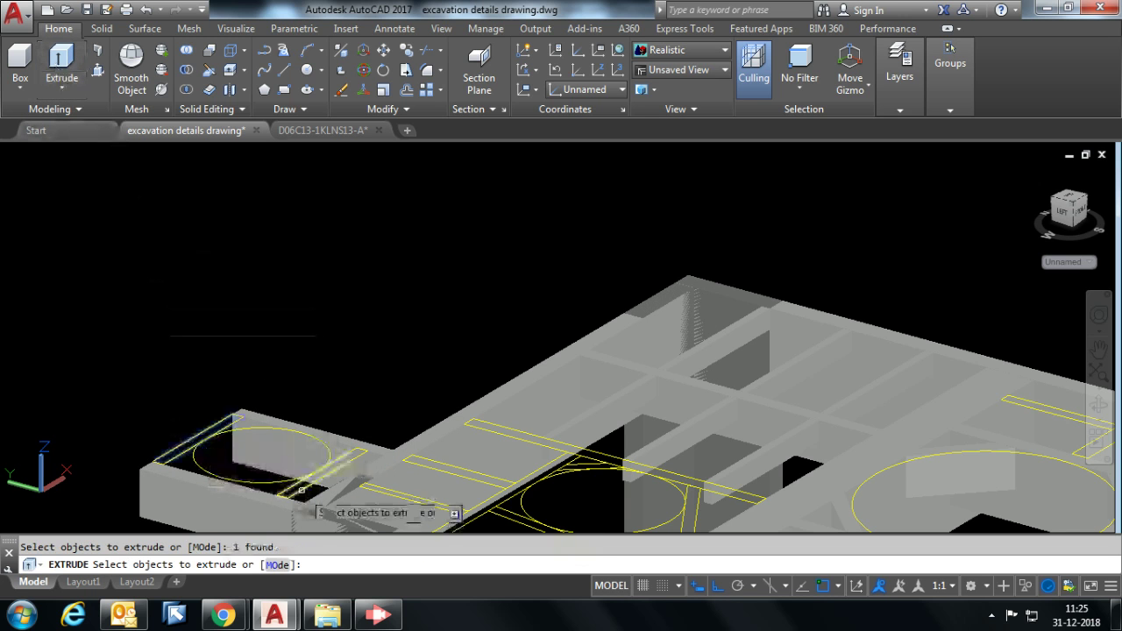
left_click(314, 480)
key("Return")
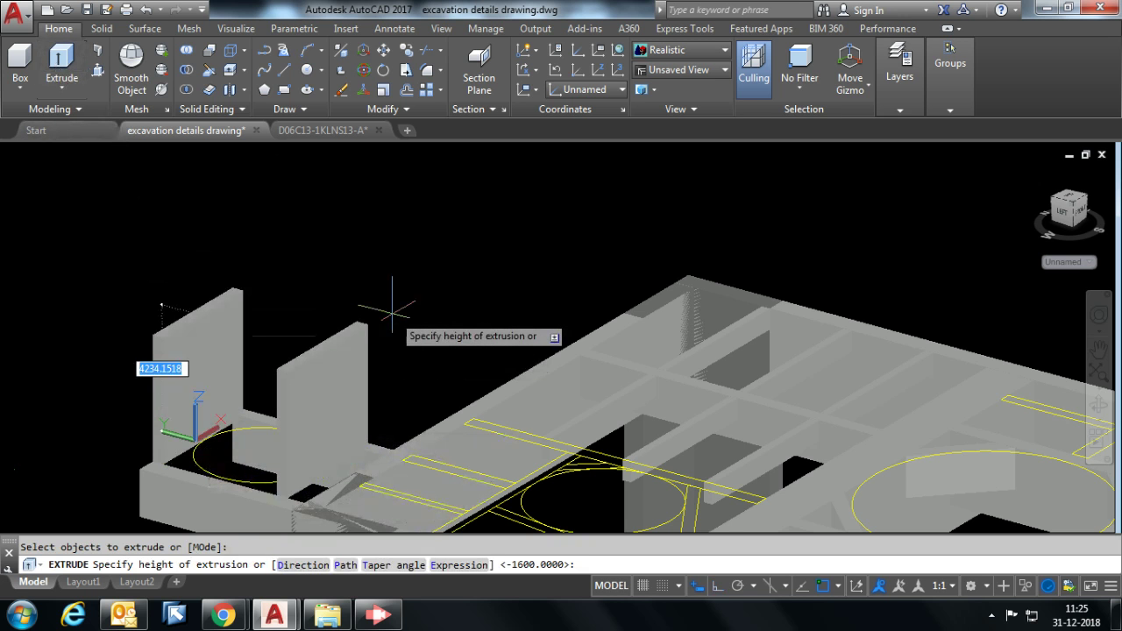
type("-800")
key("Return")
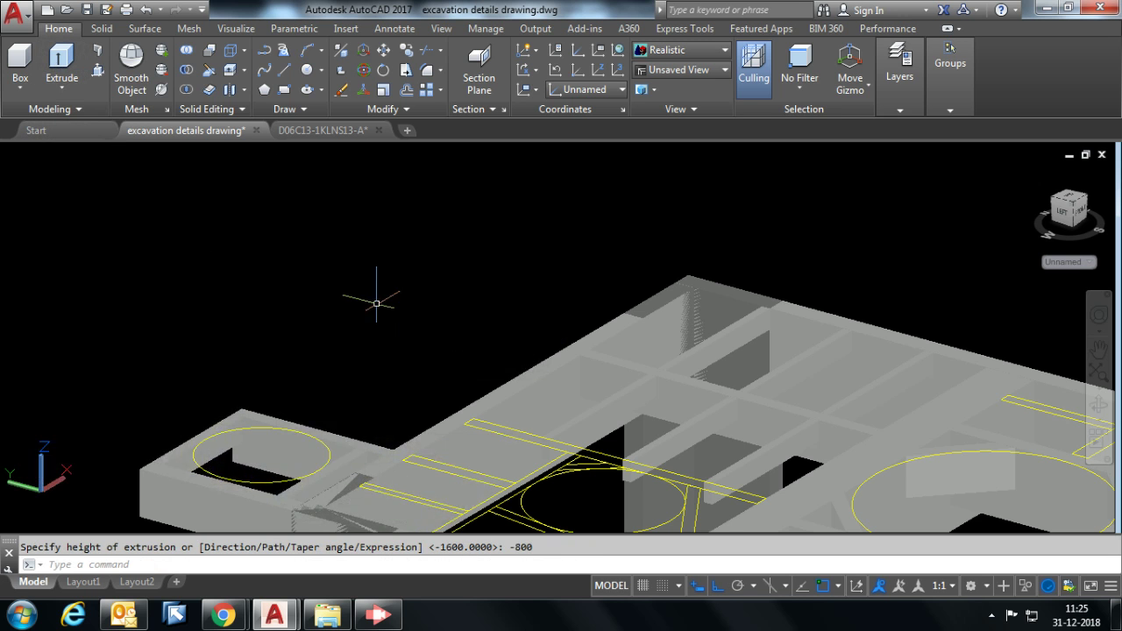
scroll(375, 301, "down", 3)
scroll(618, 317, "up", 5)
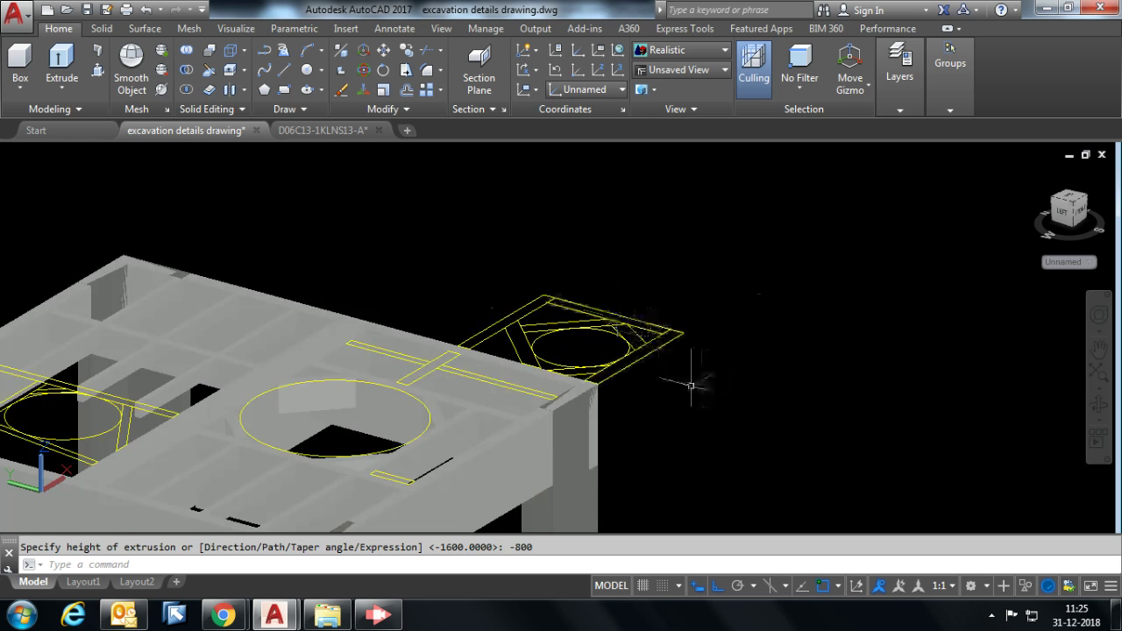
Extrude the right square's edge strip, then its next outline to 1200.
left_click(61, 61)
left_click(645, 357)
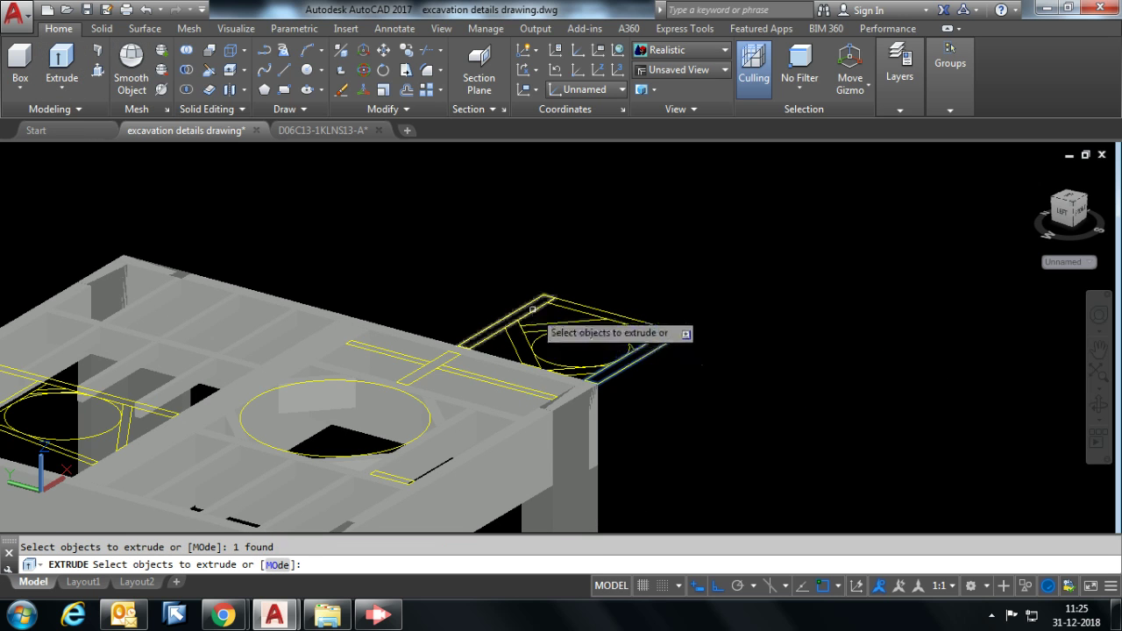
key("Return")
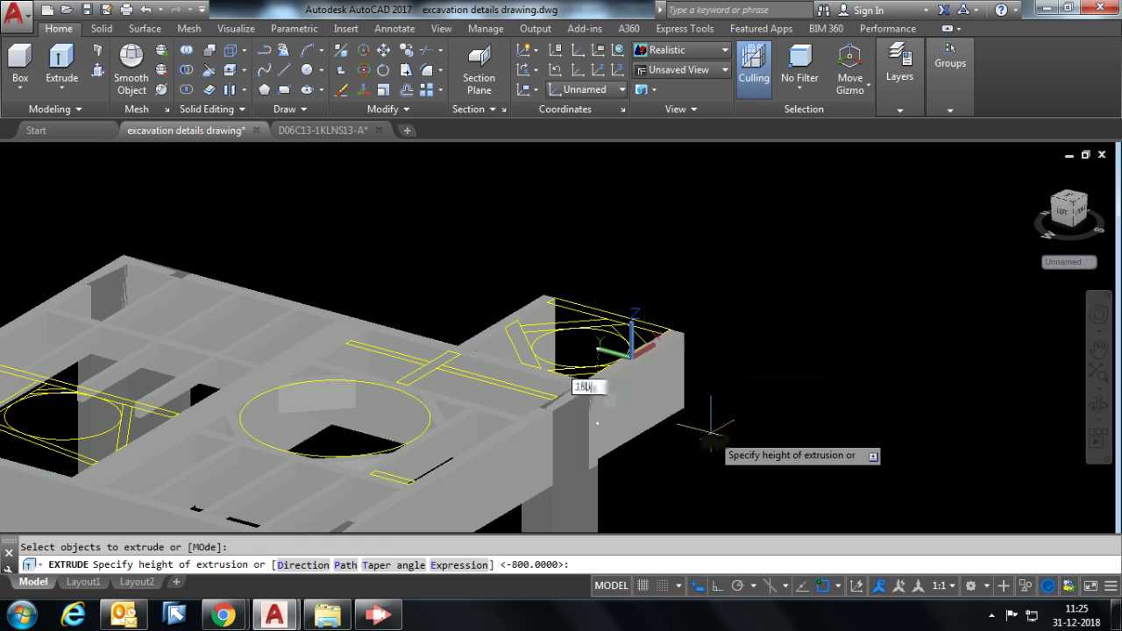
key("Return")
left_click(62, 62)
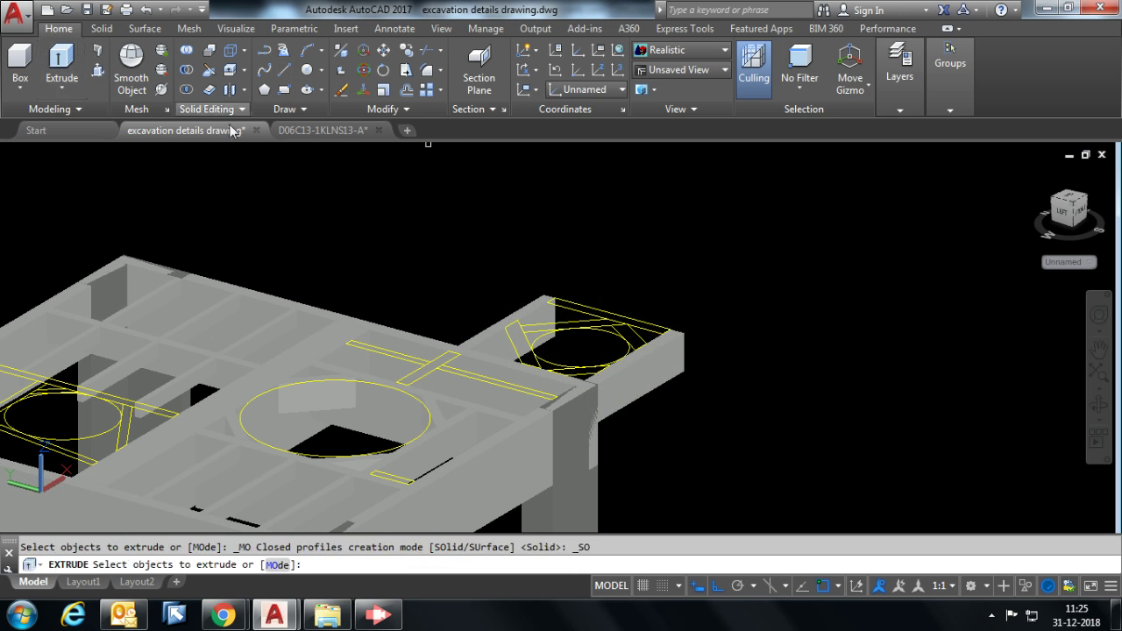
left_click(662, 338)
key("Return")
type("1200")
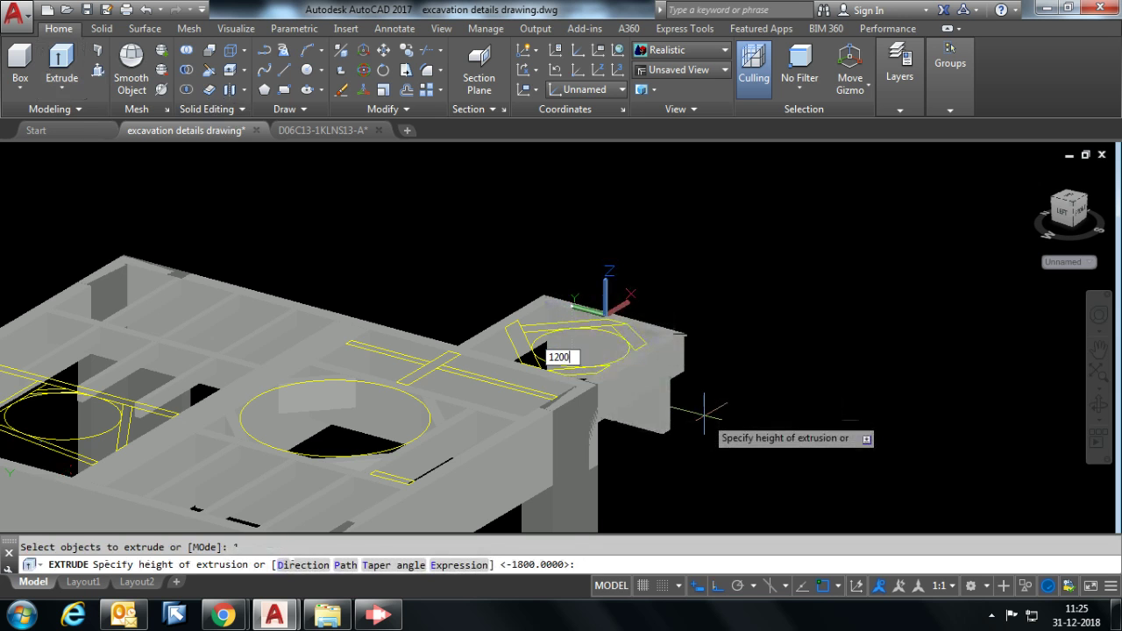
key("Return")
scroll(645, 377, "up", 3)
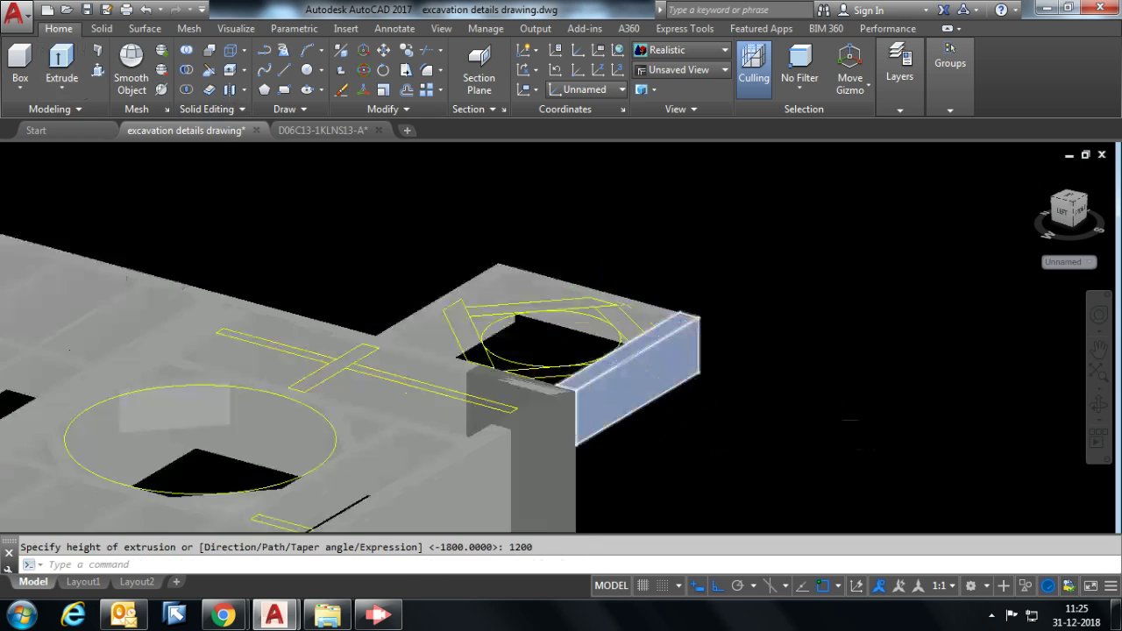
Extrude the strip beside the opening and the small rectangle to 800.
left_click(61, 66)
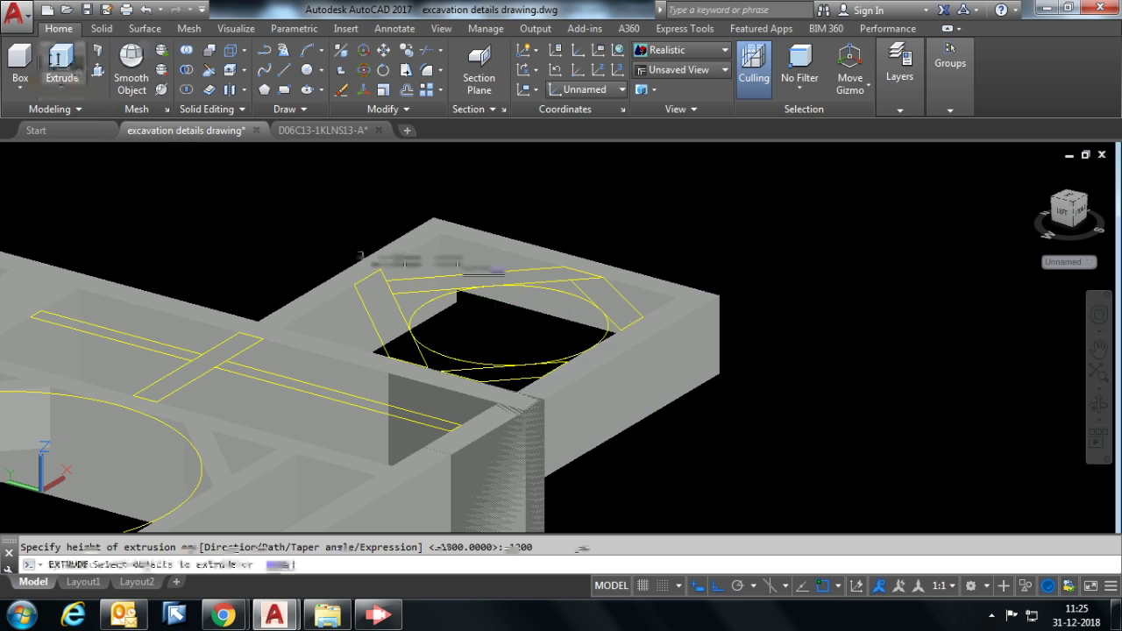
left_click(481, 369)
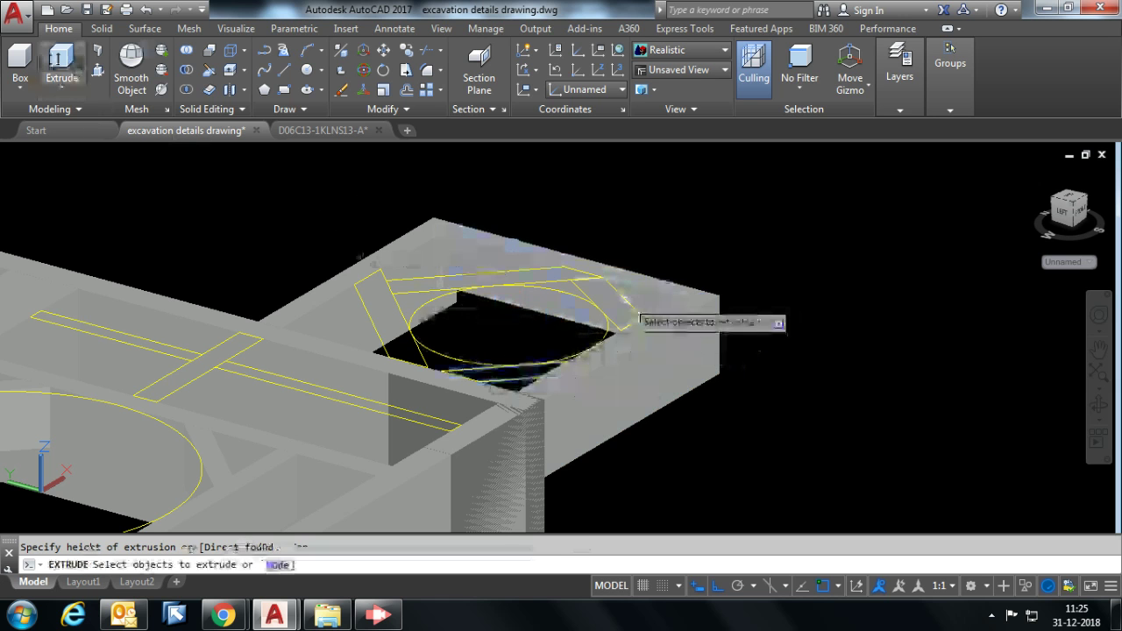
left_click(624, 308)
key("Return")
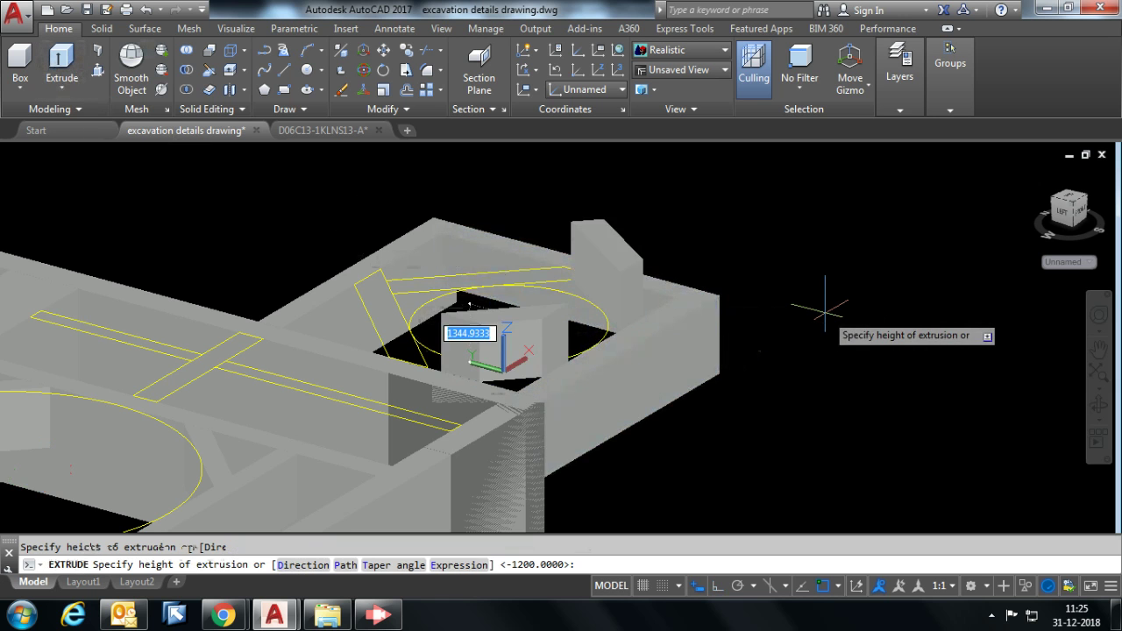
type("800")
key("Return")
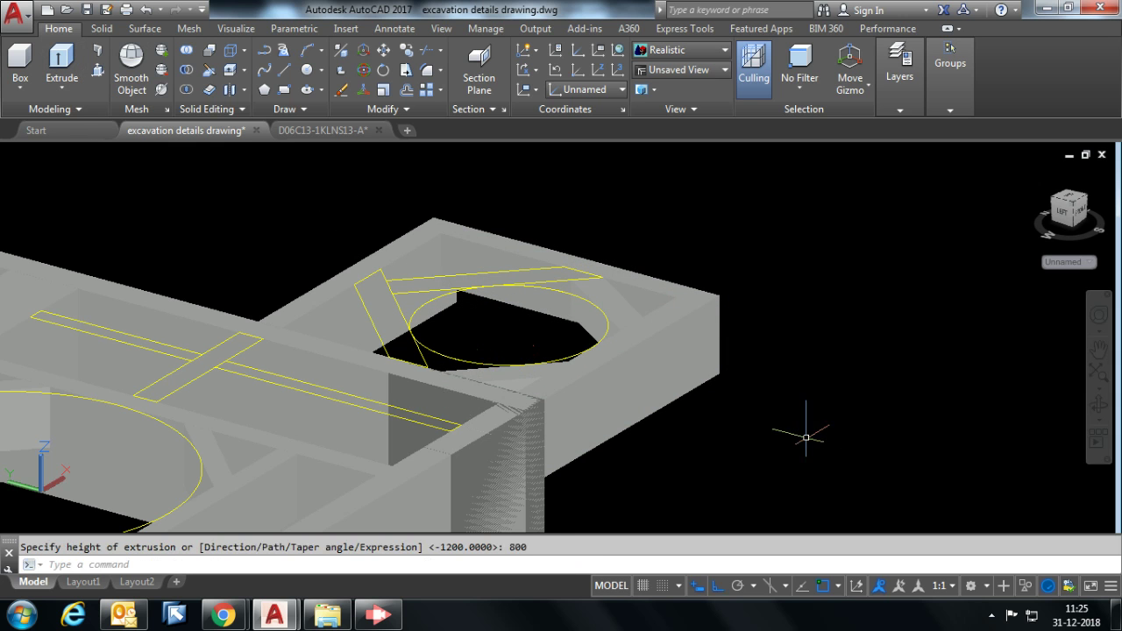
Extrude the remaining face of the right square to 1000.
key("Return")
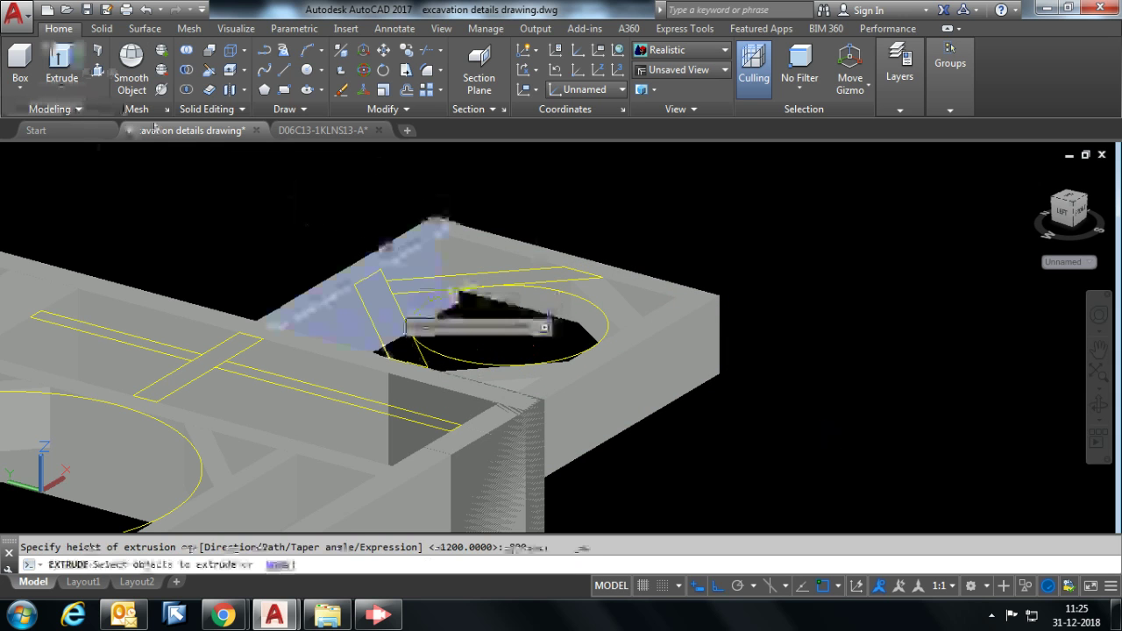
left_click(413, 292)
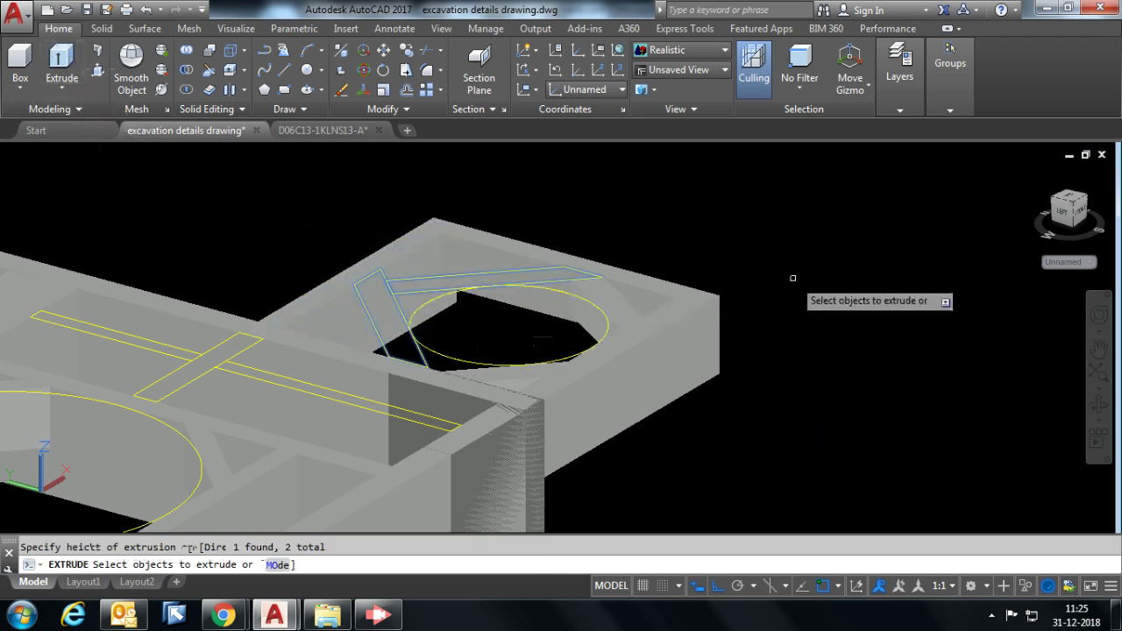
key("Return")
type("1000")
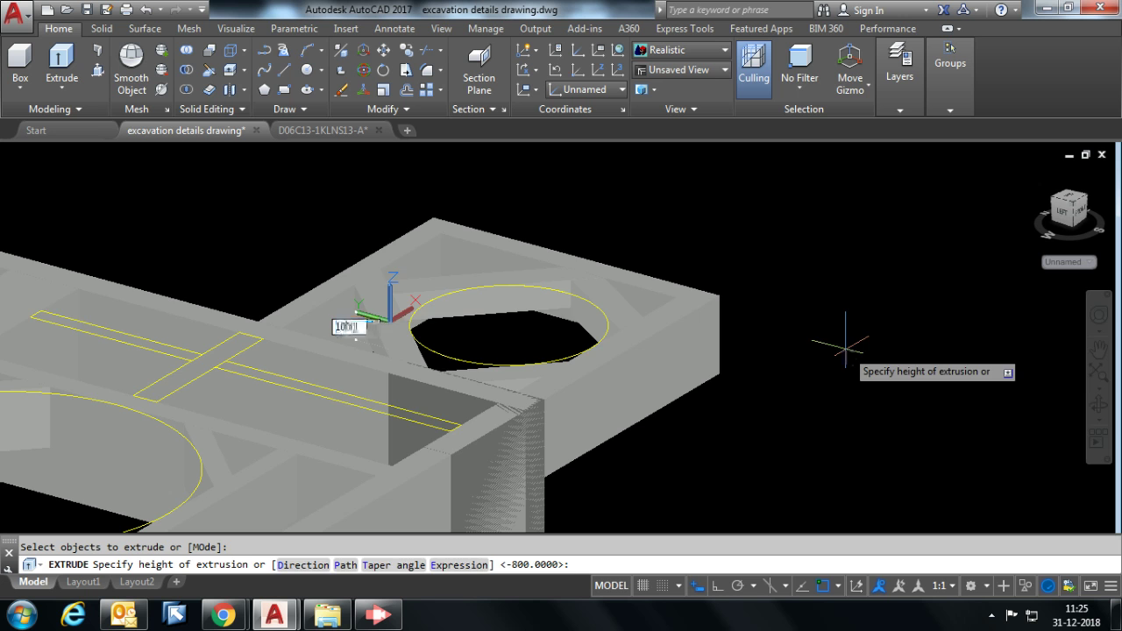
key("Return")
Extrude the beam outline across the left opening -2000 downward.
scroll(671, 249, "down", 5)
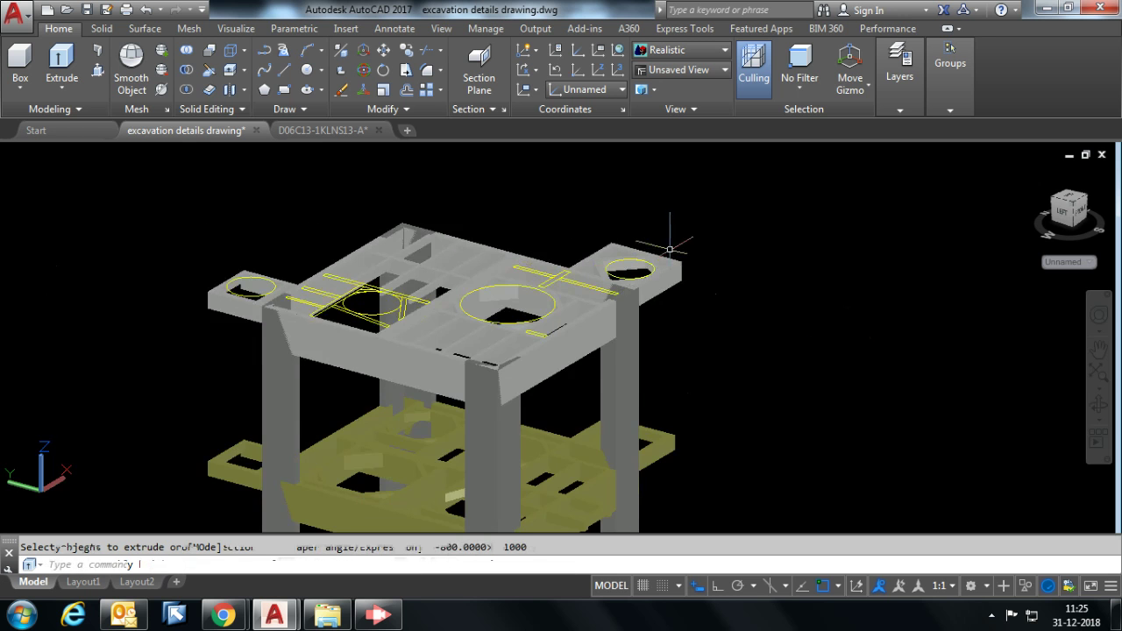
scroll(504, 289, "up", 4)
left_click(263, 293)
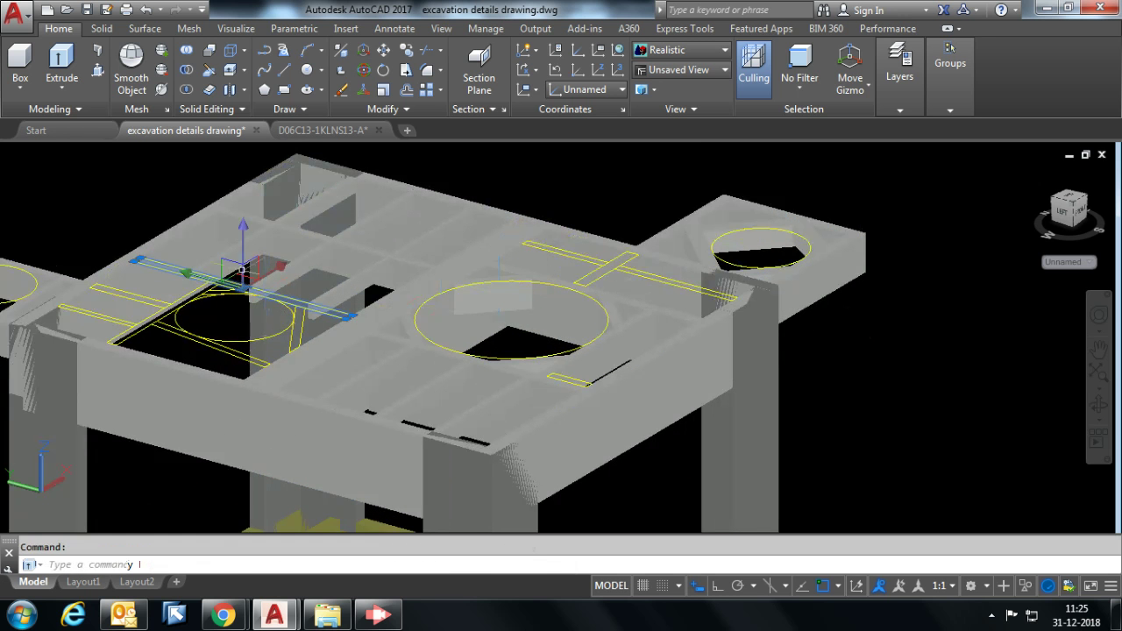
left_click(59, 55)
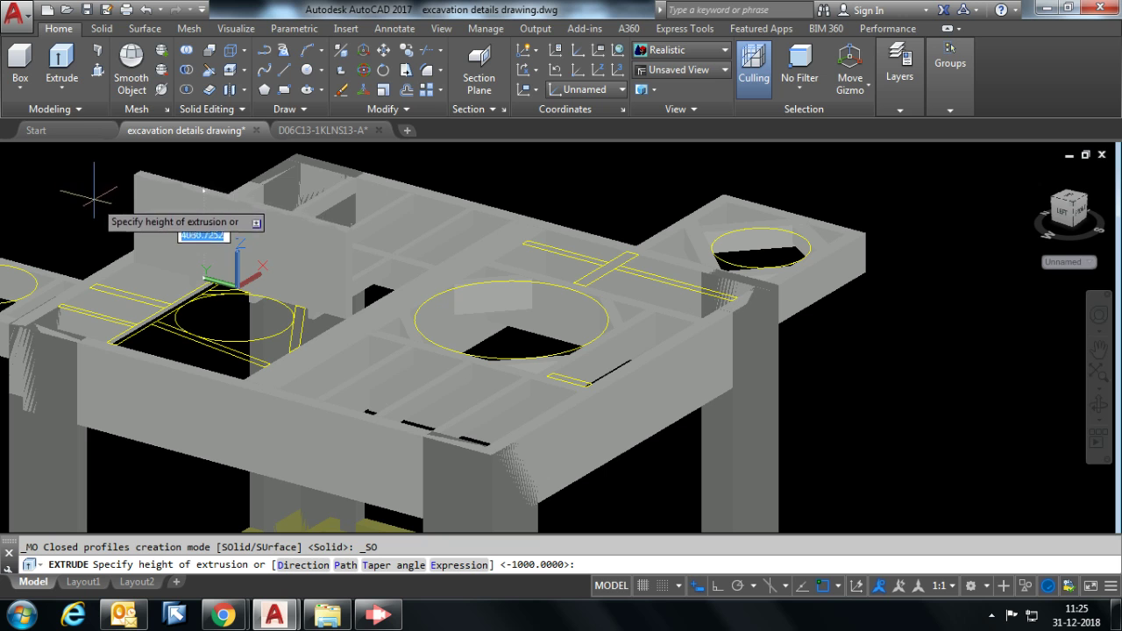
key("Return")
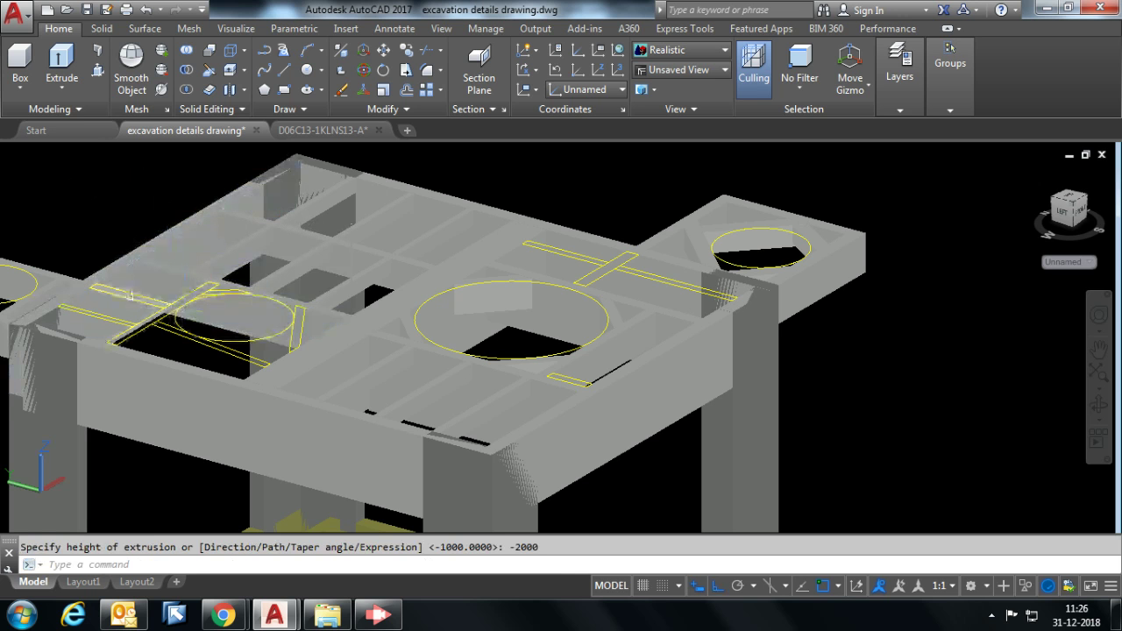
Extrude the small sliver and narrow strip outlines -800 downward.
left_click(60, 55)
scroll(238, 314, "up", 4)
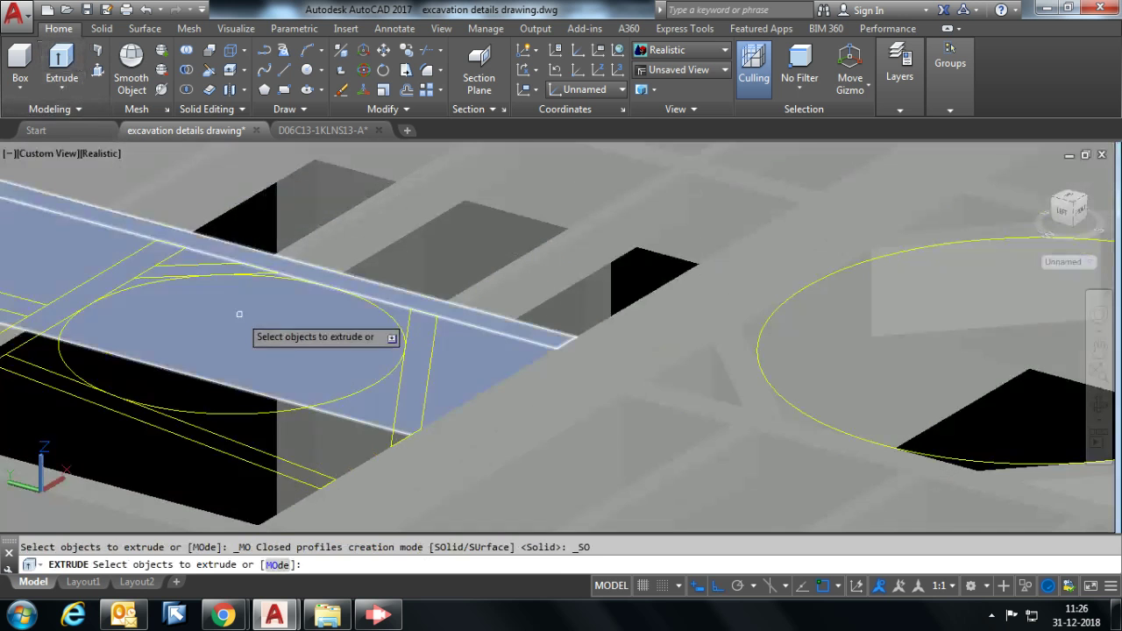
left_click(205, 271)
left_click(399, 397)
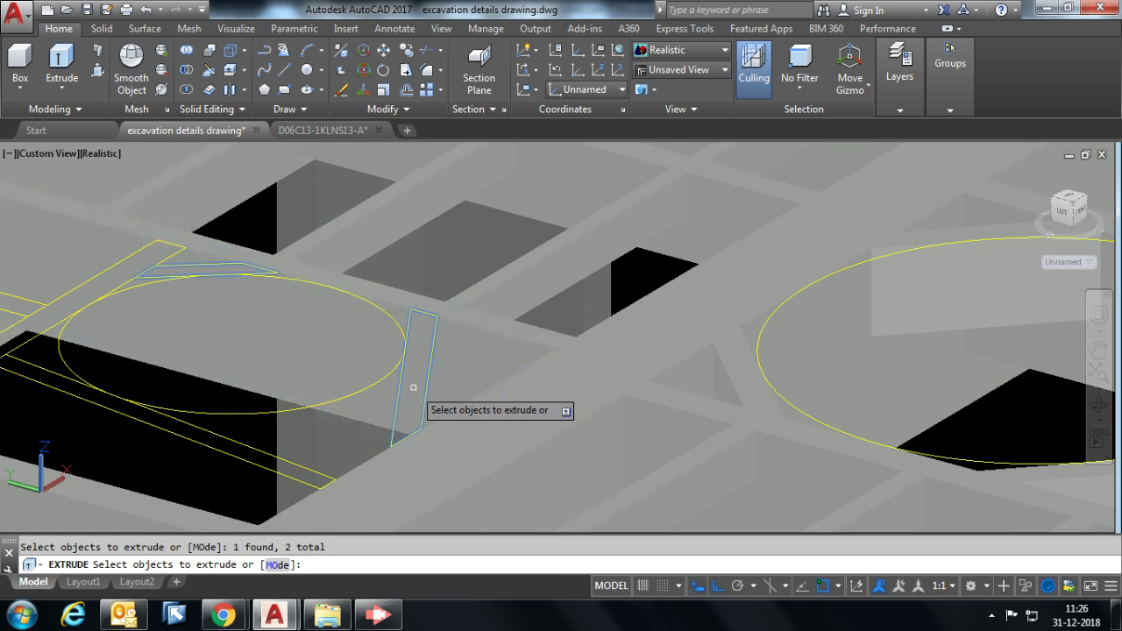
scroll(405, 393, "down", 5)
key("Return")
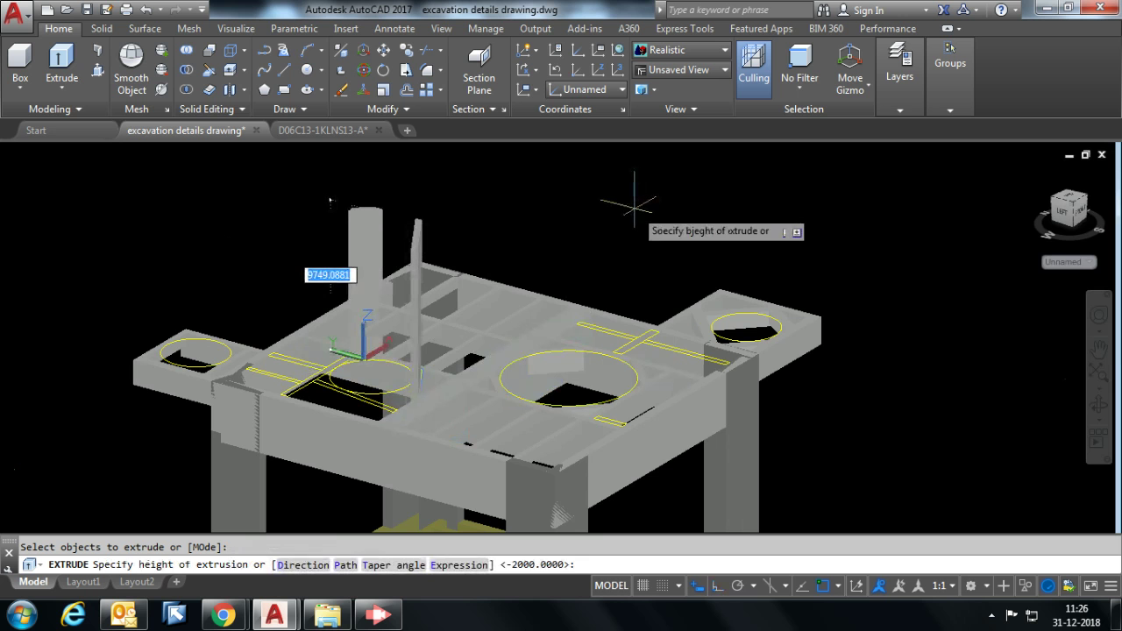
key("Return")
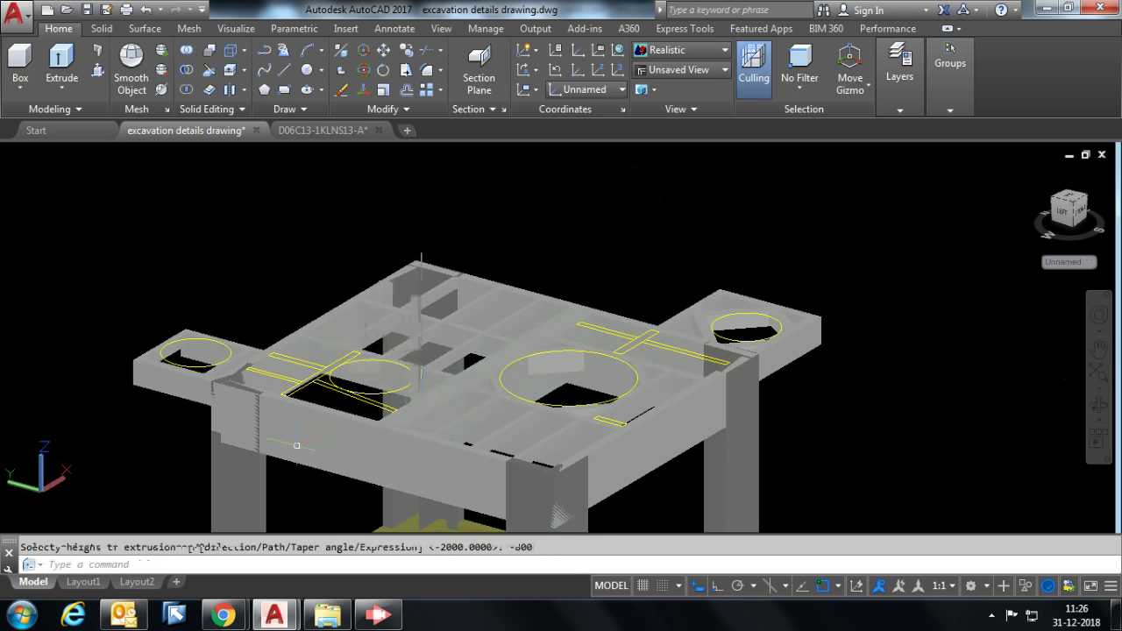
scroll(376, 345, "up", 2)
scroll(376, 344, "up", 2)
key("ctrl+z")
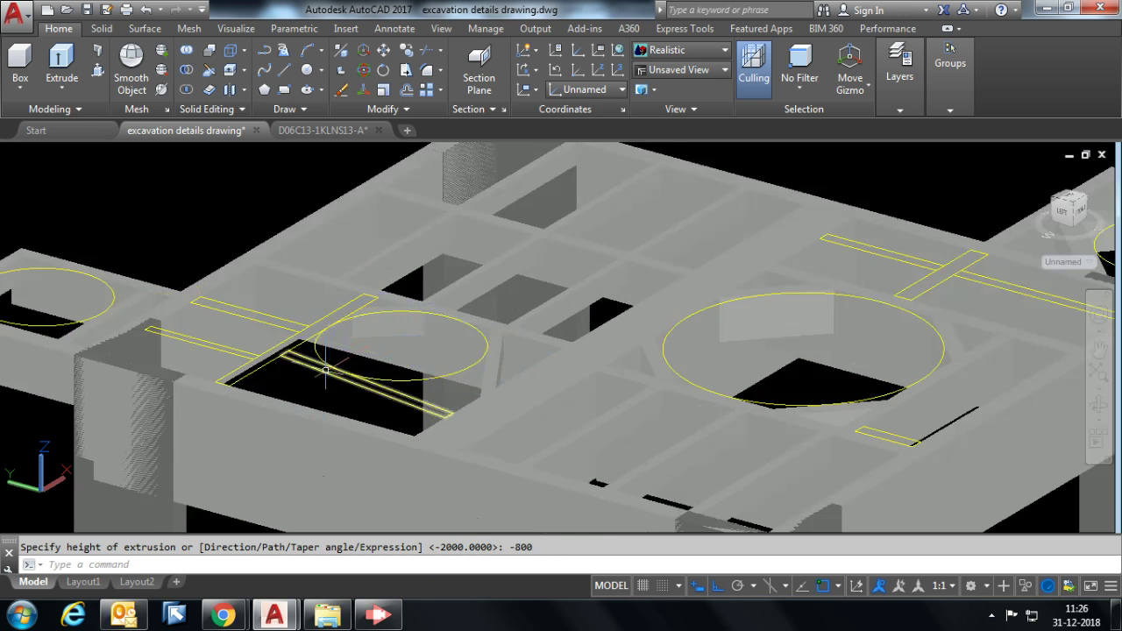
Extrude one strip to a height of 900 and the next beam strip to 600.
left_click(67, 59)
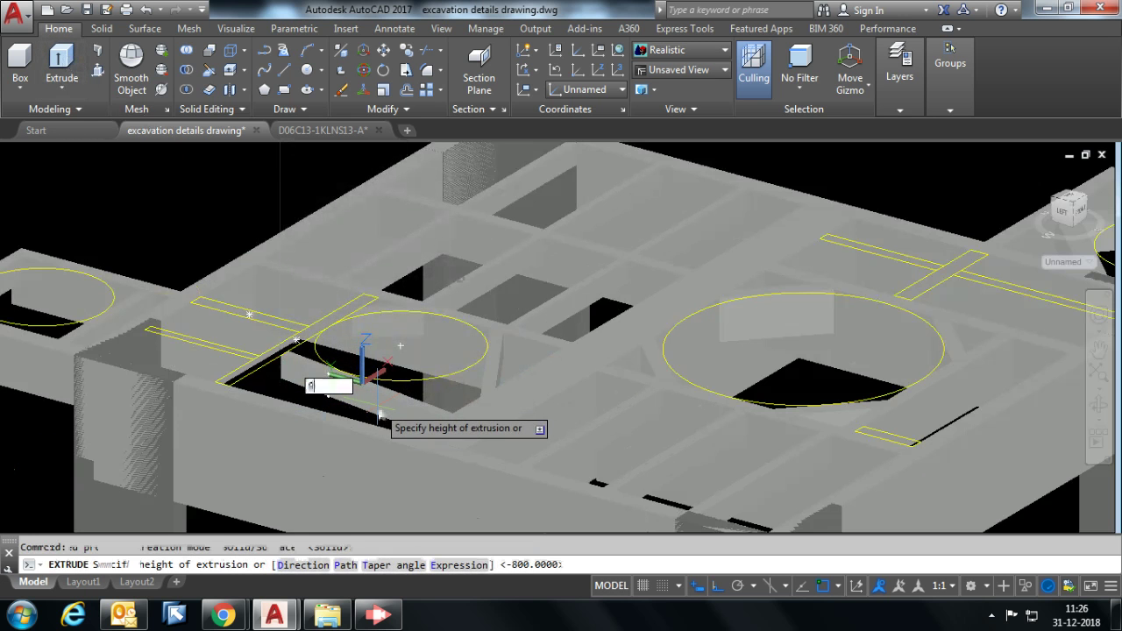
type("00")
key("Return")
scroll(339, 391, "down", 2)
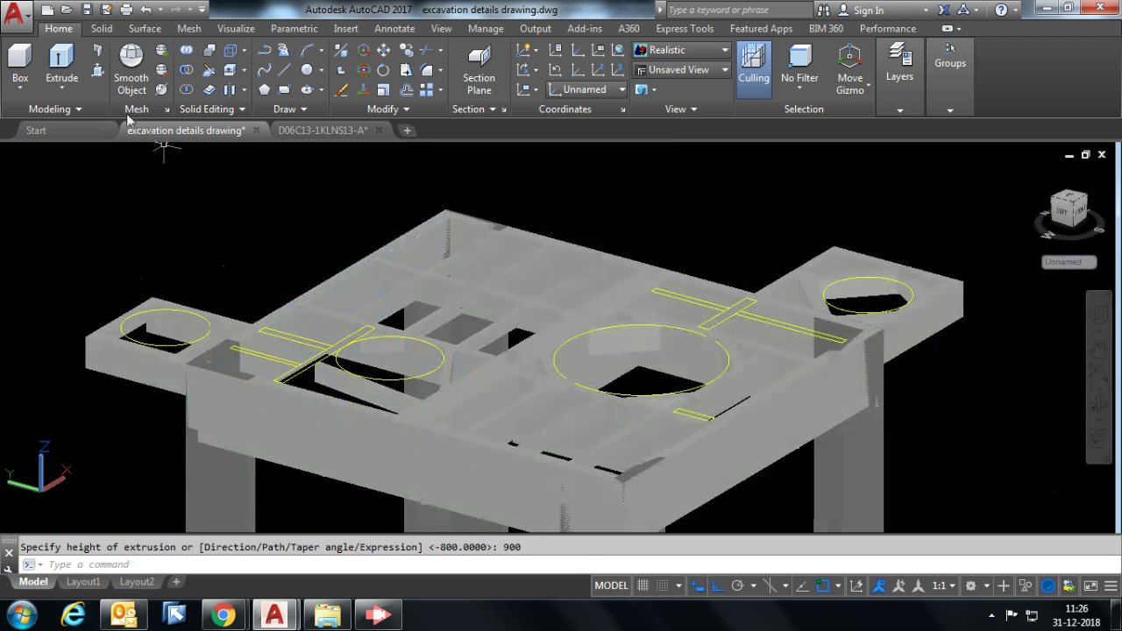
key("Return")
left_click(60, 61)
scroll(289, 355, "up", 4)
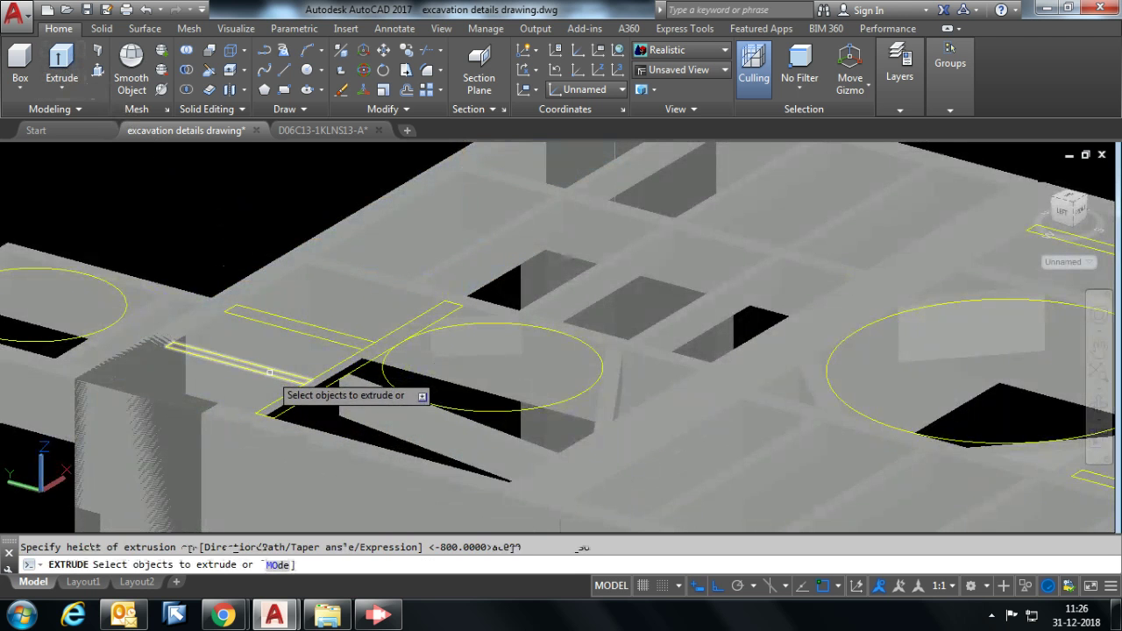
left_click(274, 362)
key("Return")
type("600")
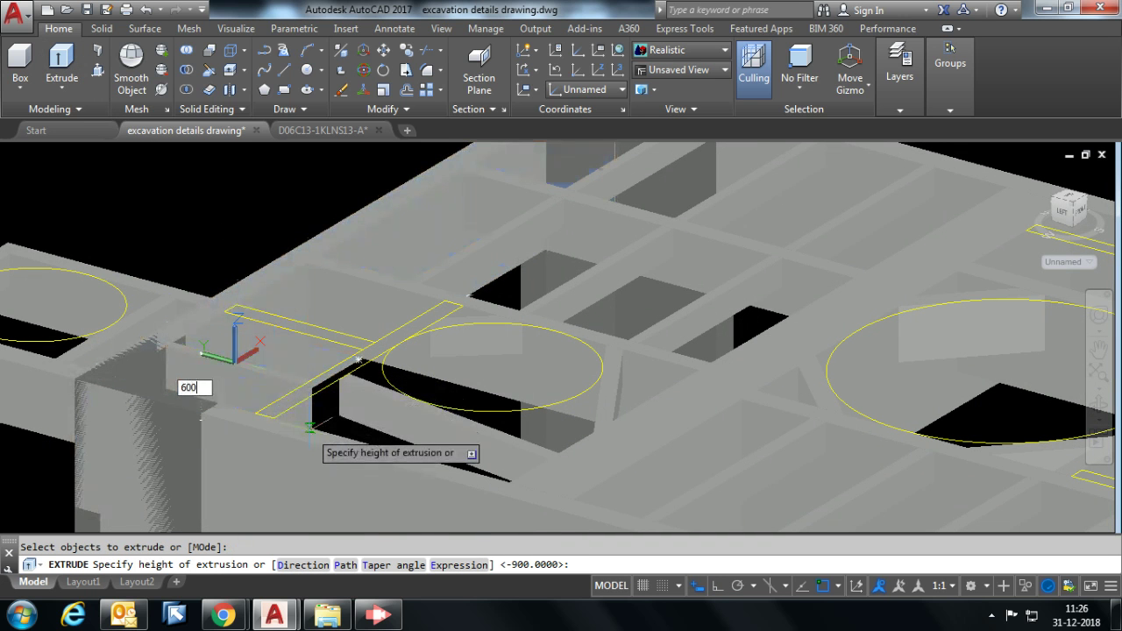
key("Return")
left_click(298, 323)
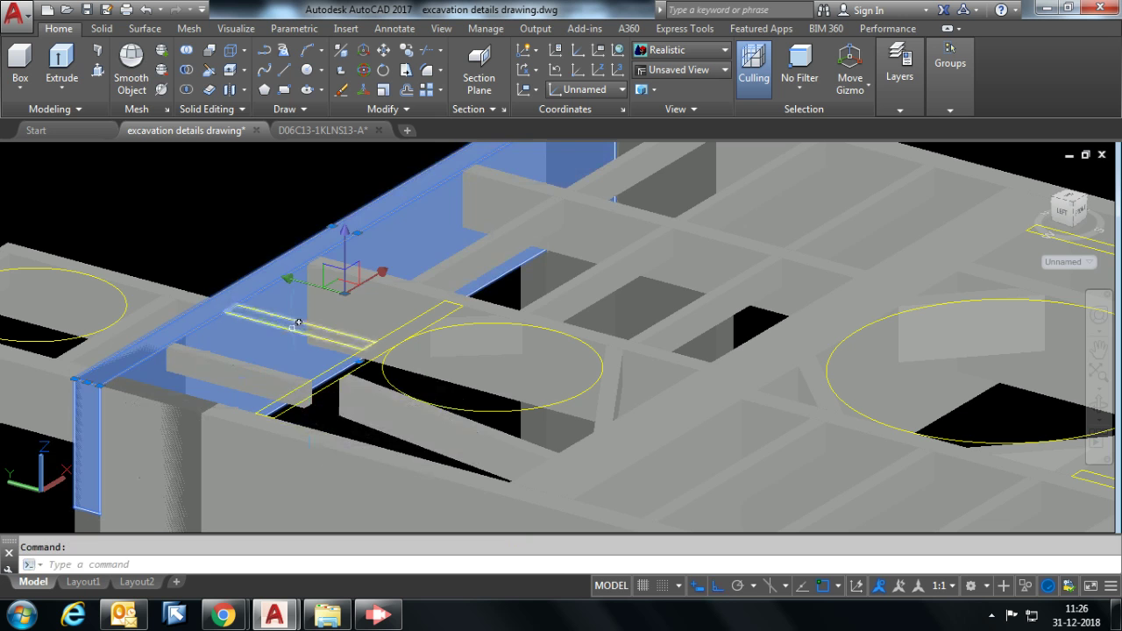
key("Escape")
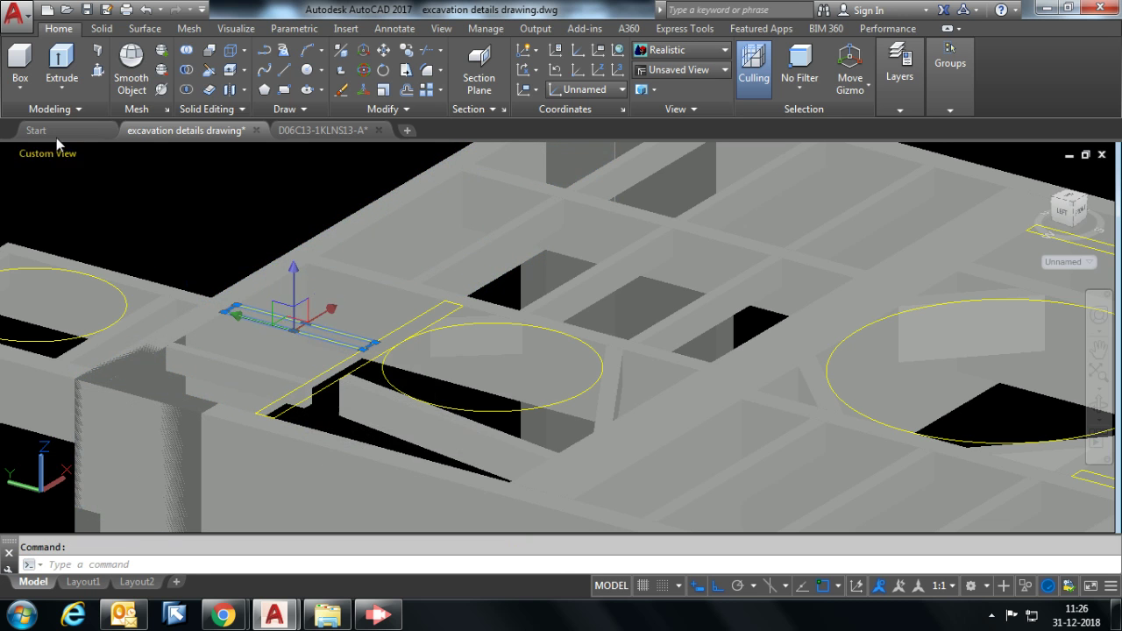
Extrude two more outlines near the left opening to -1000 and -1800.
left_click(60, 59)
type("-")
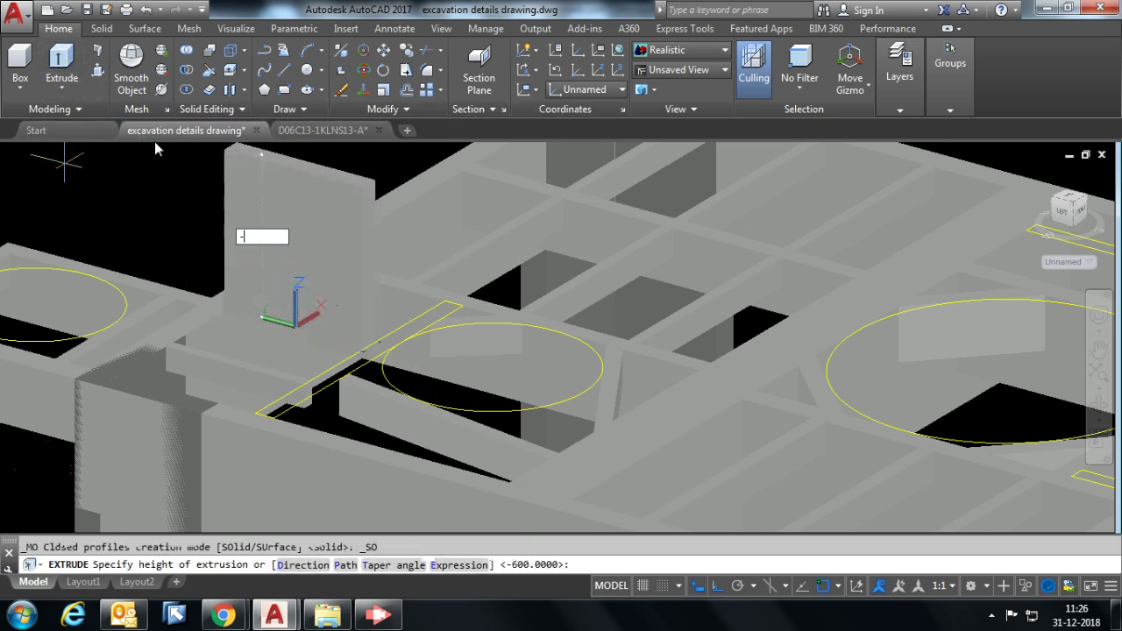
type("1000")
key("Return")
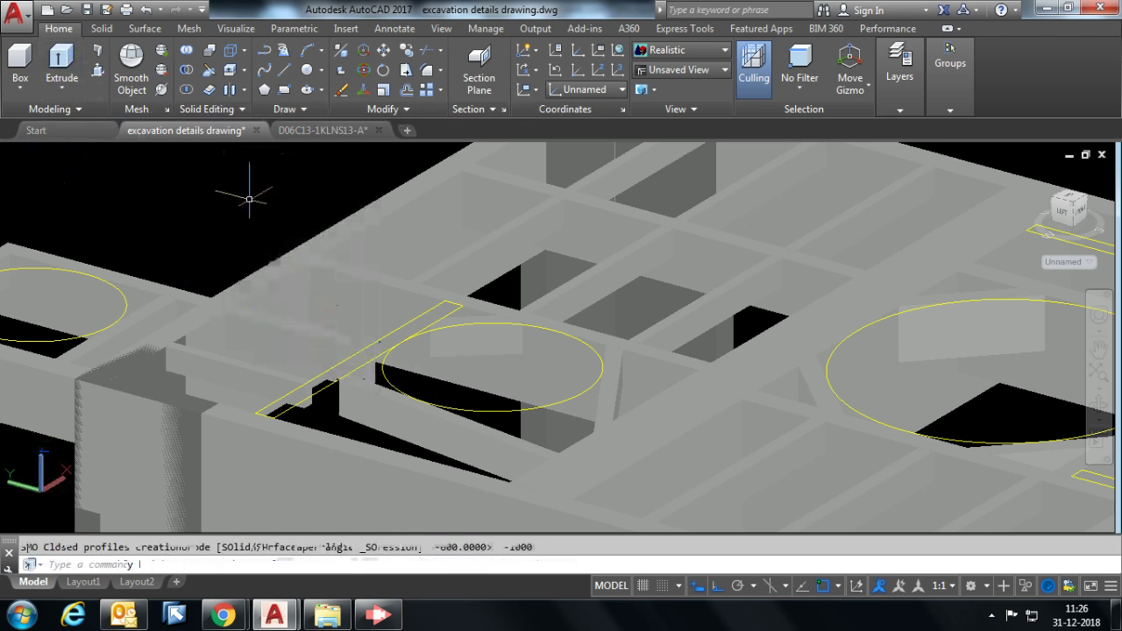
left_click(374, 359)
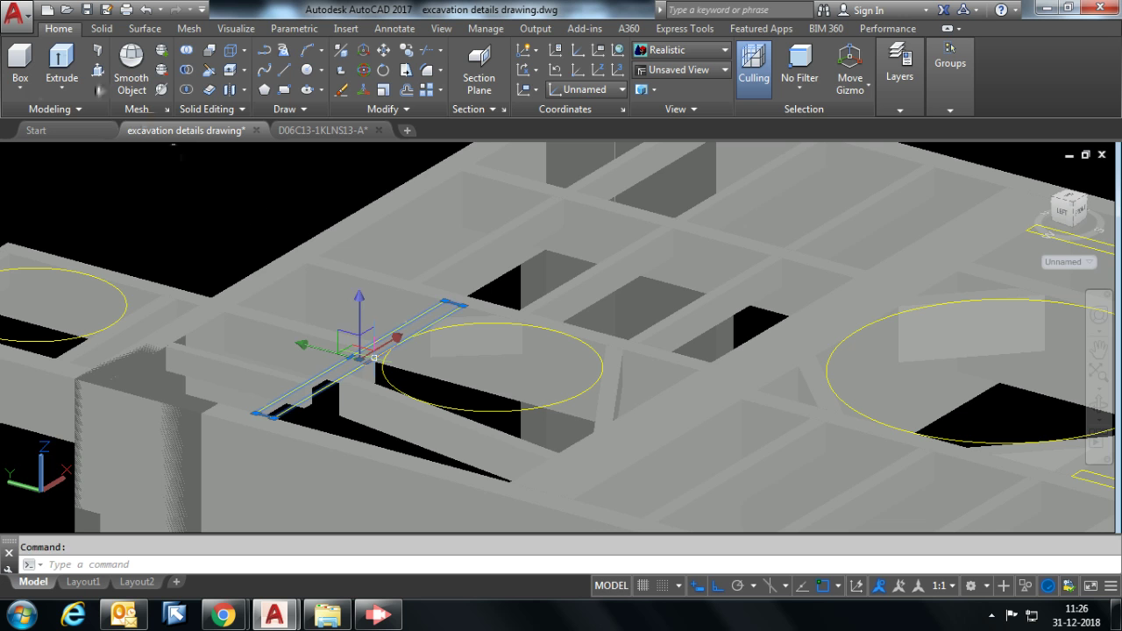
left_click(62, 61)
type("-1800")
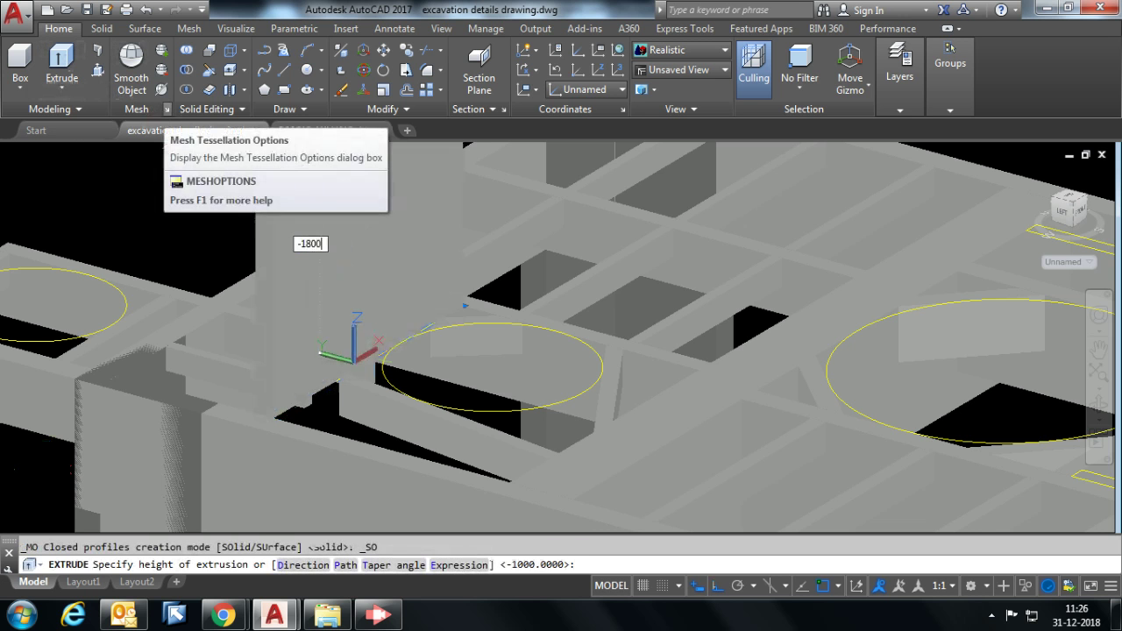
key("Return")
Extrude the small top-floor rectangle outline down by 1800 units.
scroll(543, 296, "down", 5)
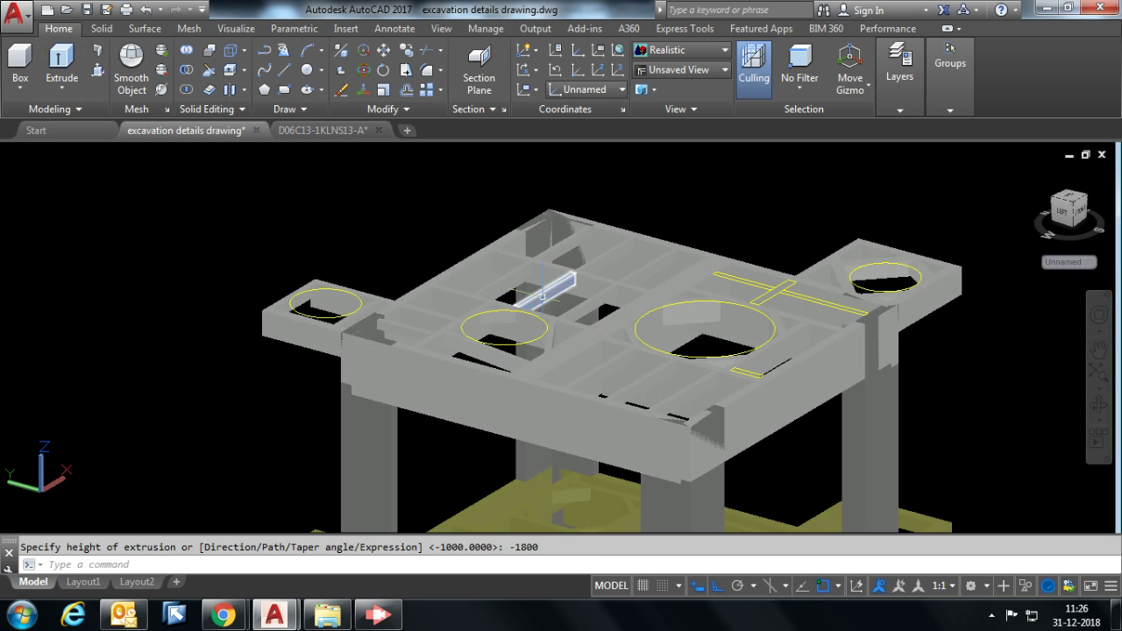
scroll(791, 271, "up", 2)
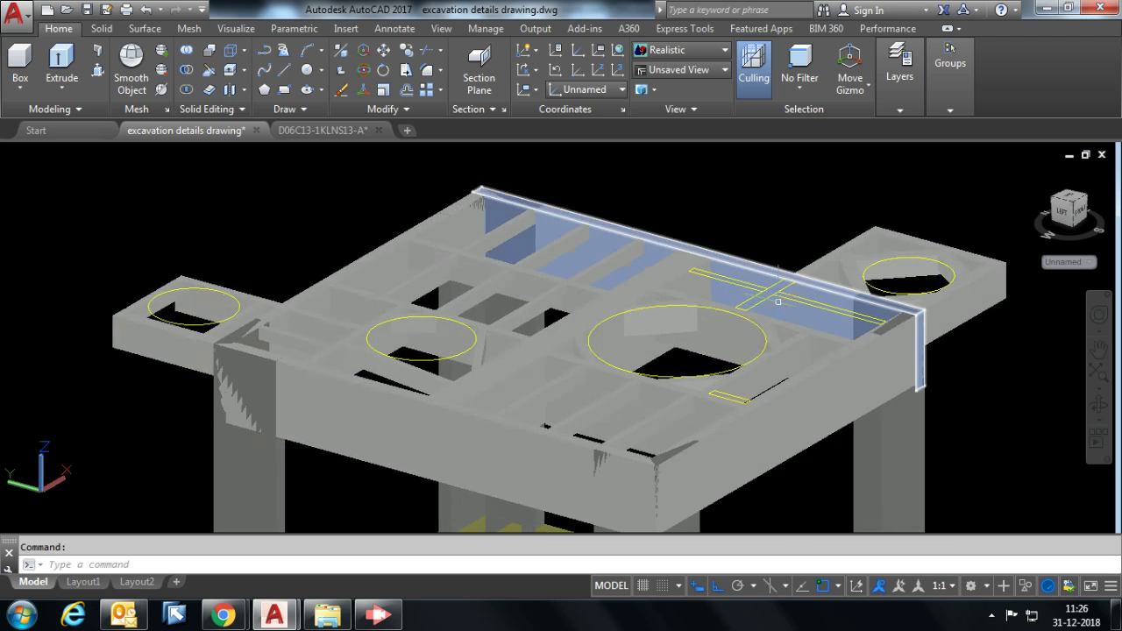
middle_click_drag(799, 297, 754, 322, "shift")
scroll(754, 323, "up", 5)
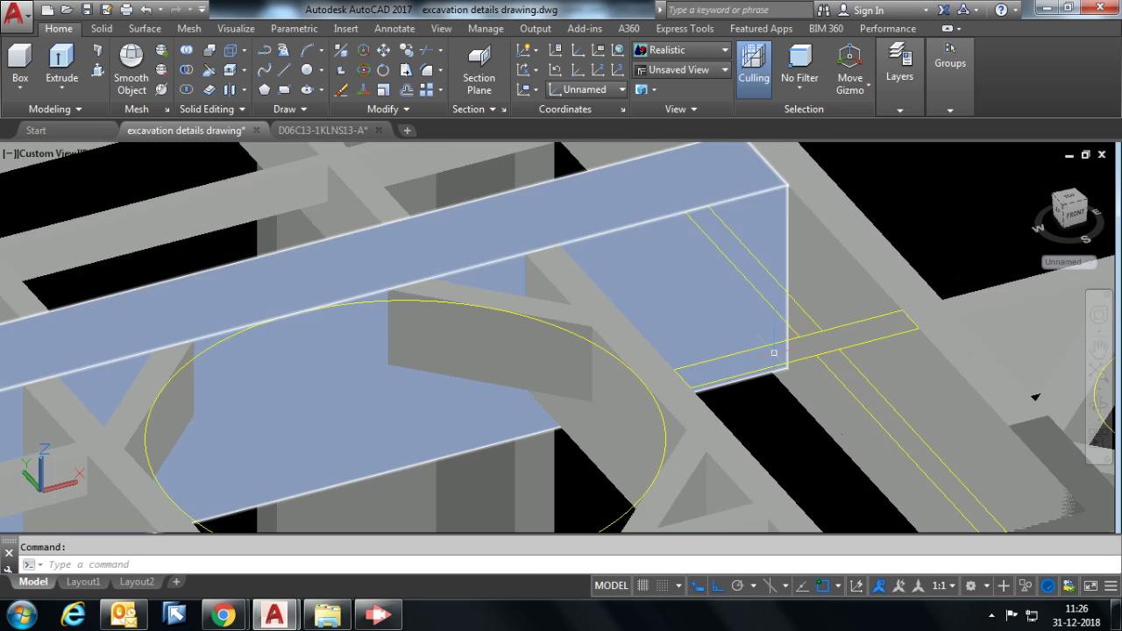
left_click(789, 346)
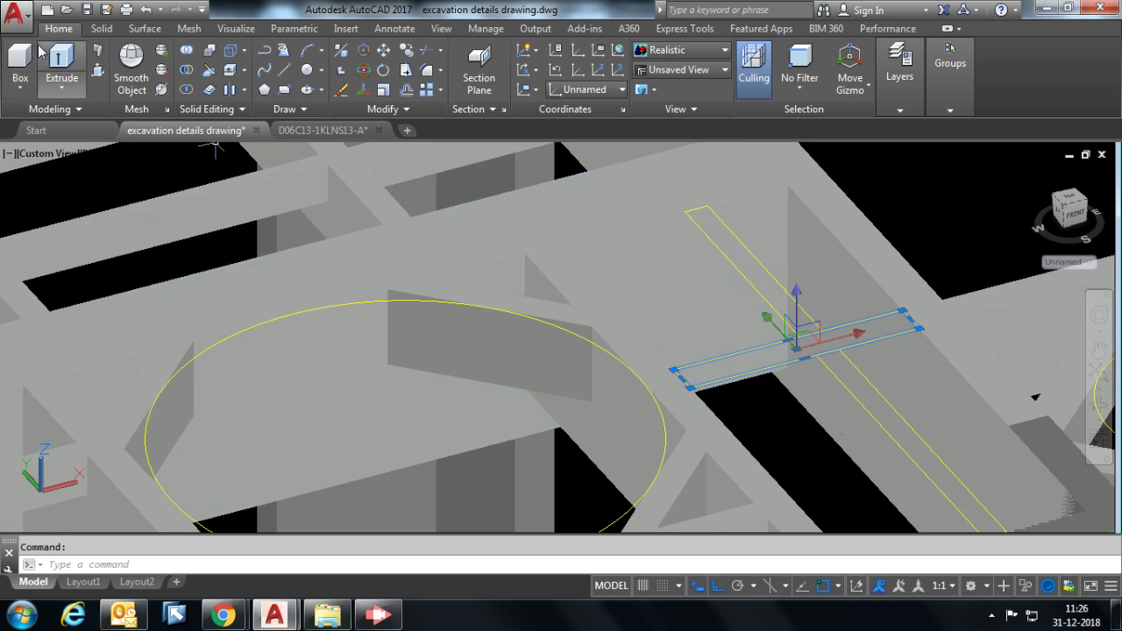
left_click(61, 66)
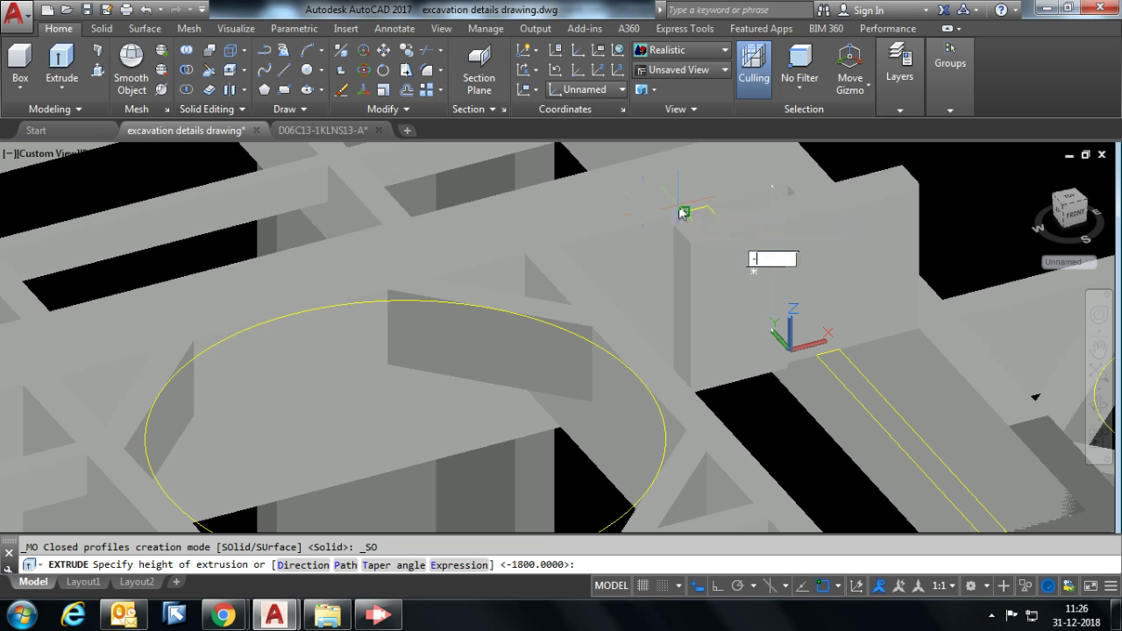
type("1800")
key("Return")
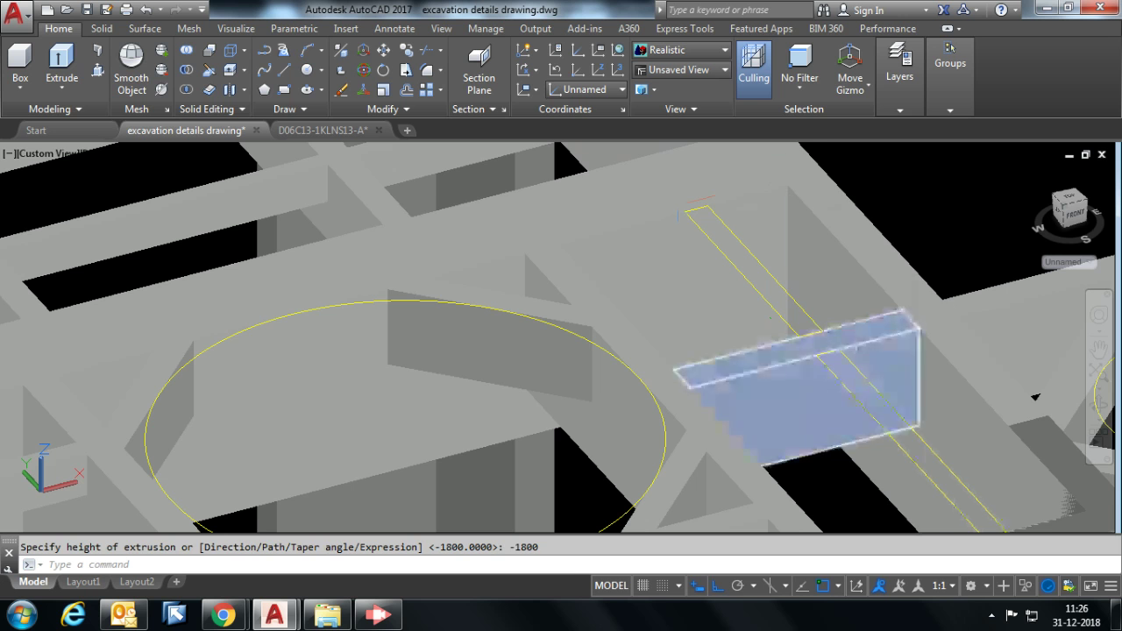
Extrude the long beam strip spanning the top floor down by 1000 units.
left_click(854, 371)
left_click(874, 376)
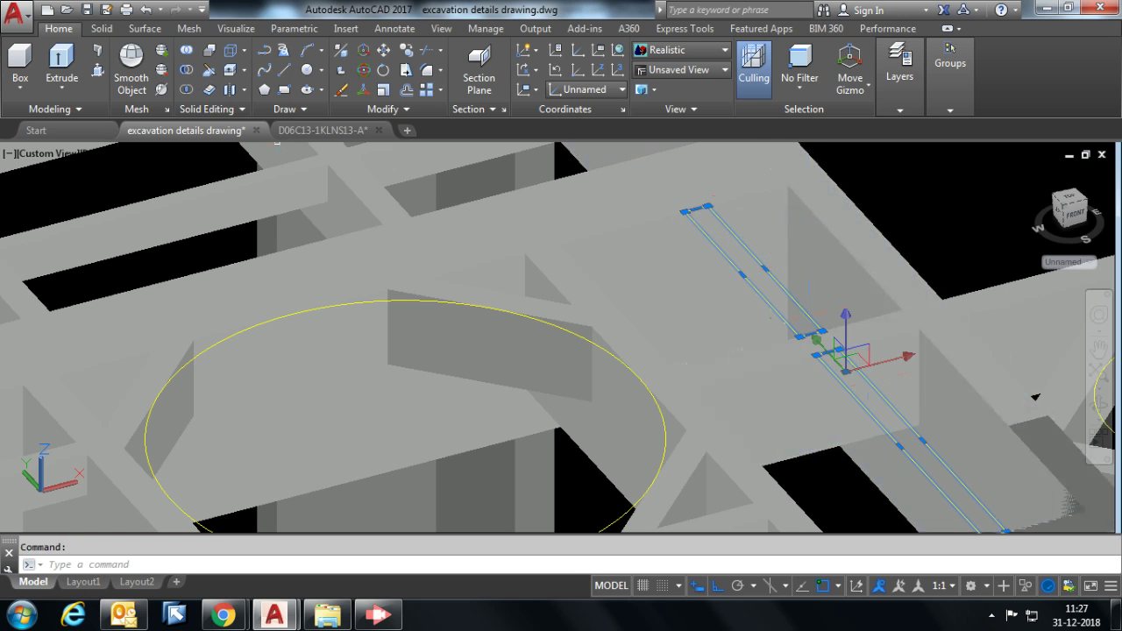
left_click(75, 53)
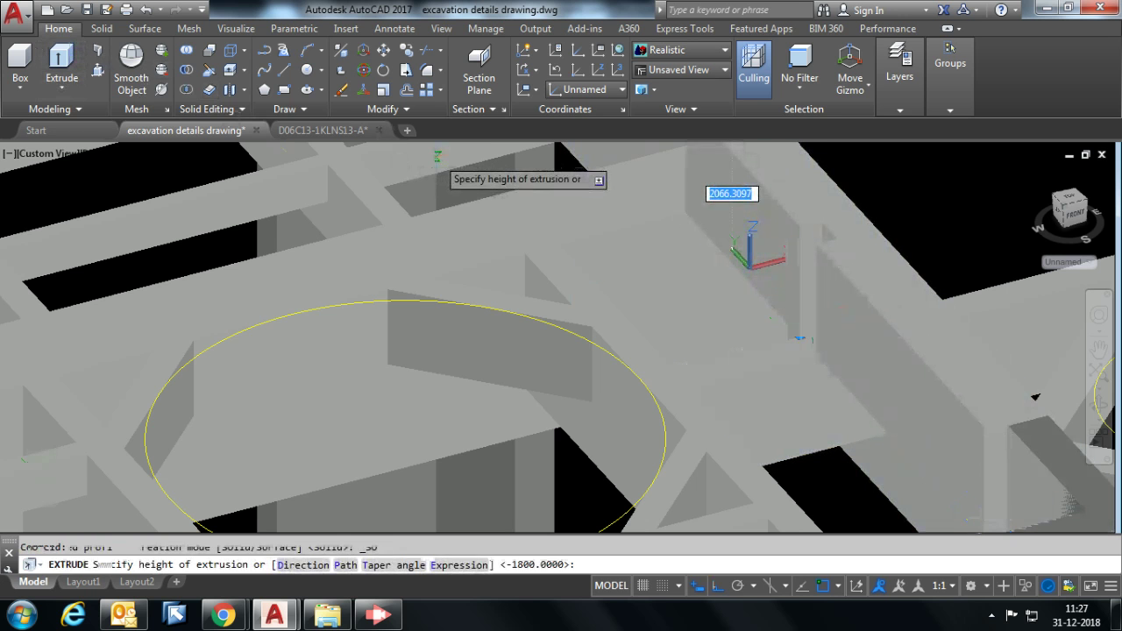
type("-1000")
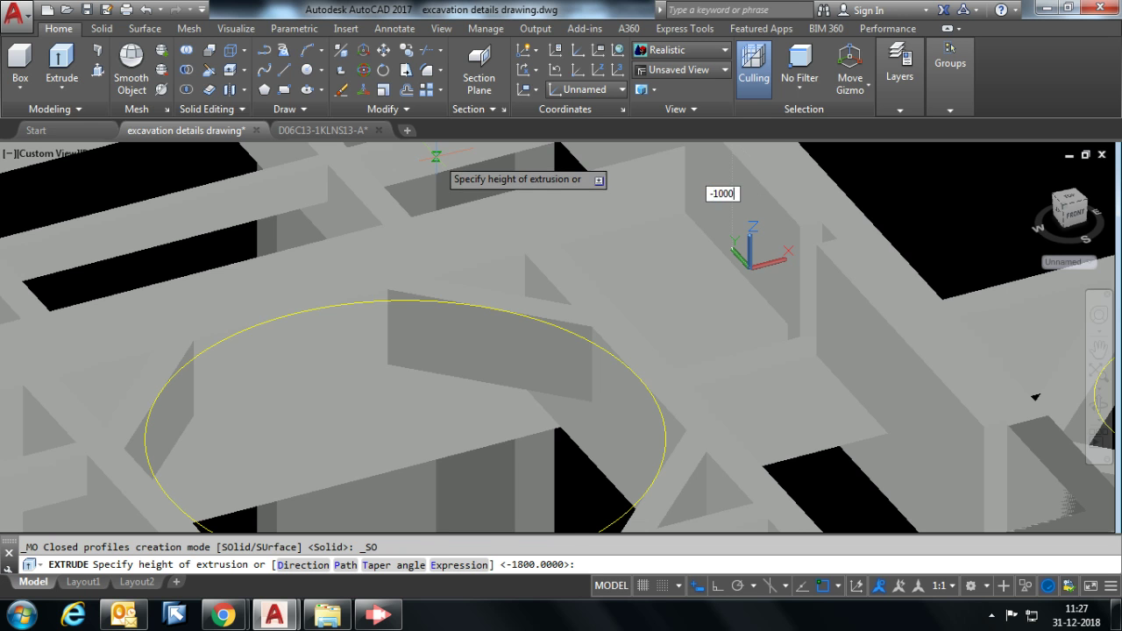
key("Return")
scroll(566, 256, "down", 3)
scroll(566, 256, "down", 4)
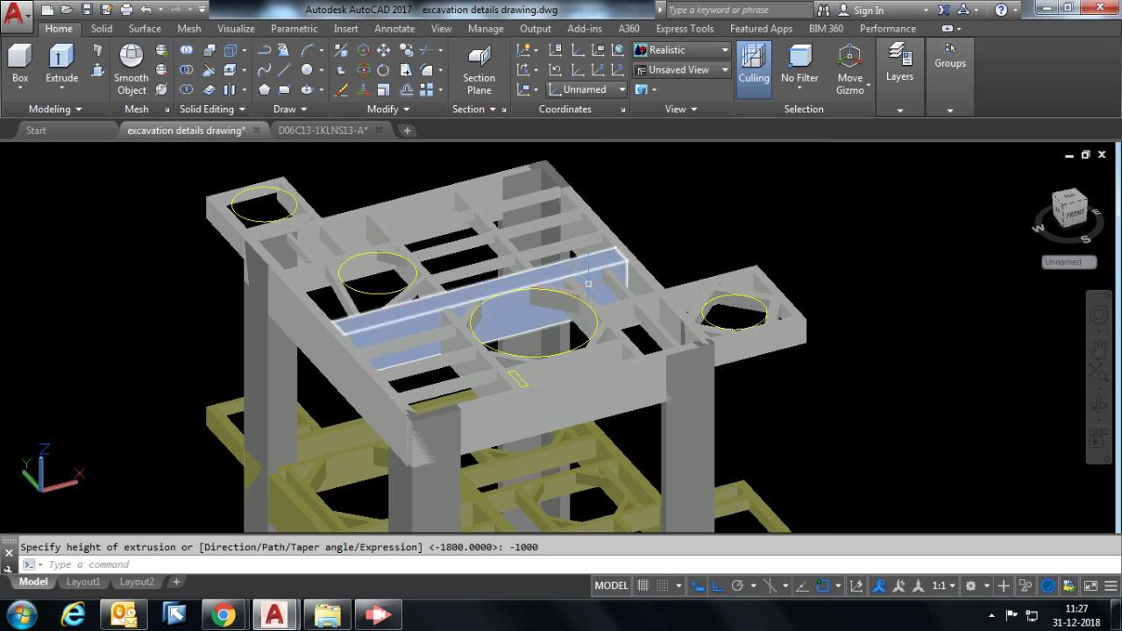
Orbit and zoom in on the tower to inspect the top floor, selecting one of its beams.
mouse_move(751, 243)
middle_mouse_down("shift")
mouse_move(612, 274)
mouse_move(567, 258)
mouse_move(546, 293)
mouse_move(478, 279)
mouse_move(562, 350)
middle_mouse_up("shift")
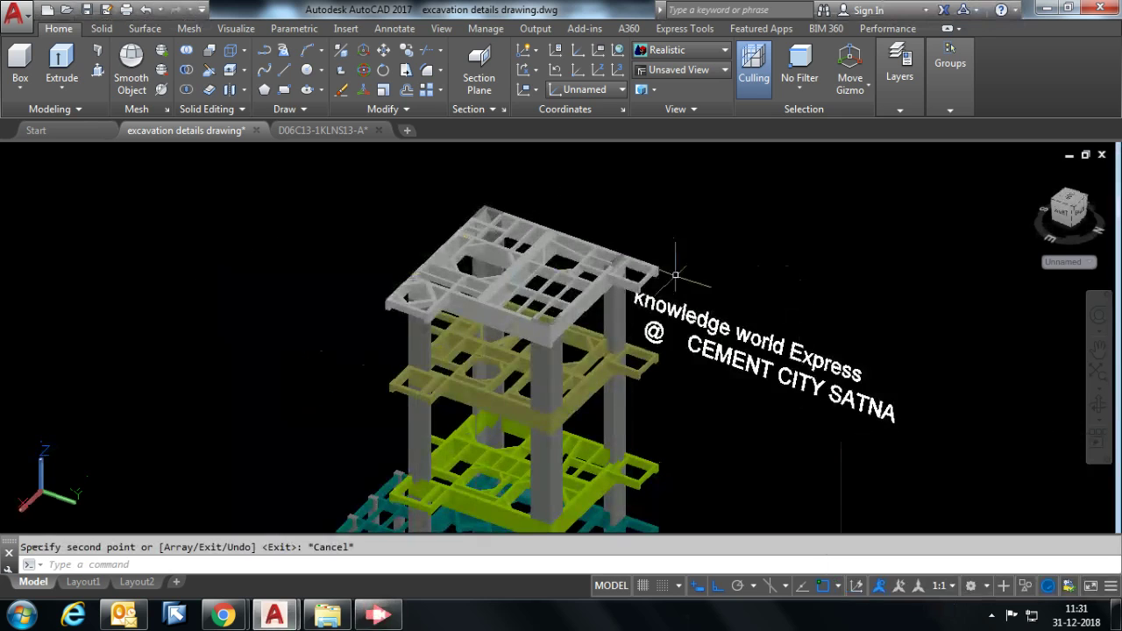
scroll(621, 279, "up", 2)
mouse_move(620, 279)
middle_mouse_down("shift")
mouse_move(543, 270)
mouse_move(621, 342)
mouse_move(627, 320)
mouse_move(588, 283)
mouse_move(491, 326)
mouse_move(333, 321)
mouse_move(575, 363)
mouse_move(591, 325)
middle_mouse_up("shift")
scroll(588, 283, "up", 1)
scroll(623, 260, "up", 4)
left_click(633, 295)
Zoom and pan to frame the finished tower with its label, then switch to PowerPoint.
scroll(633, 295, "down", 5)
scroll(379, 321, "down", 5)
scroll(429, 325, "up", 2)
scroll(421, 324, "up", 4)
scroll(435, 254, "down", 5)
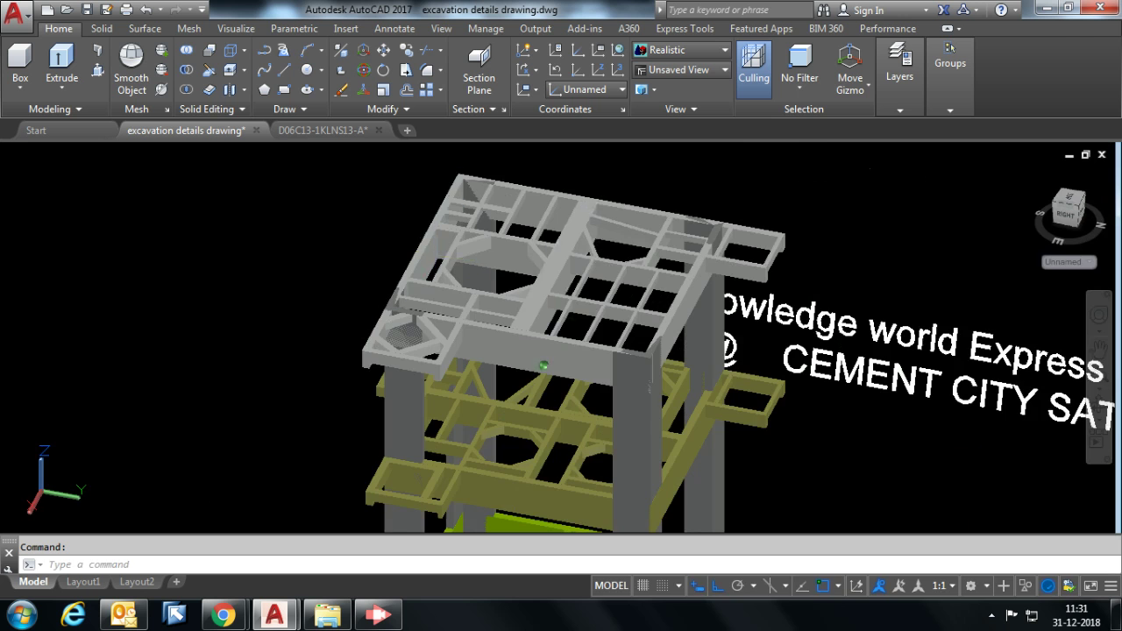
middle_click_drag(544, 365, 578, 351, "shift")
scroll(797, 436, "down", 2)
middle_click_drag(797, 435, 644, 330)
left_click(398, 618)
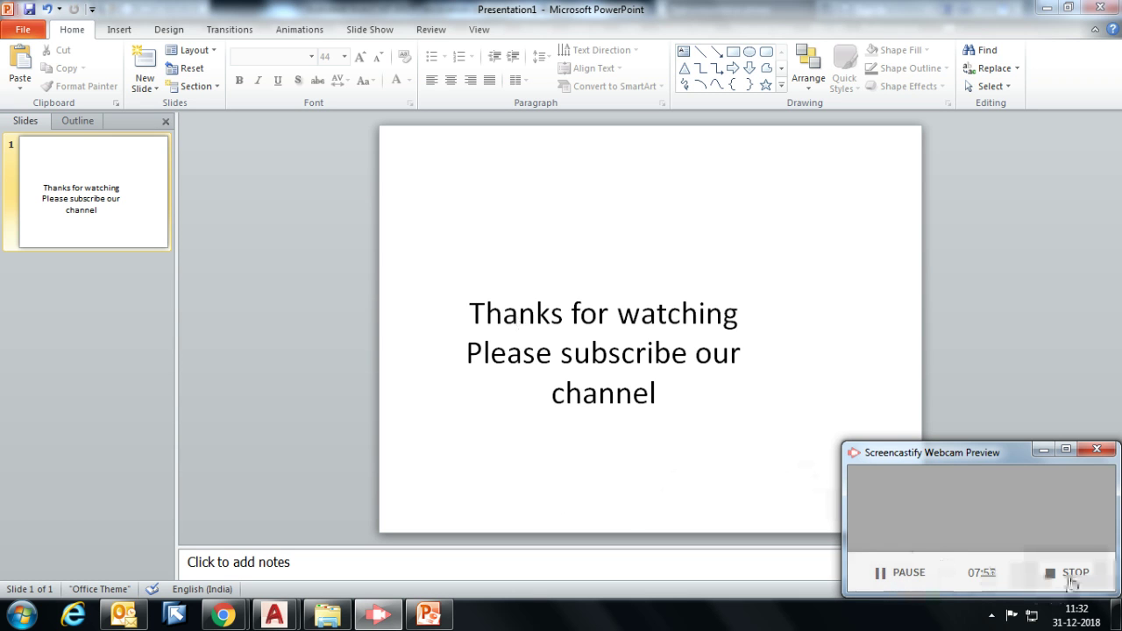
mouse_move(275, 614)
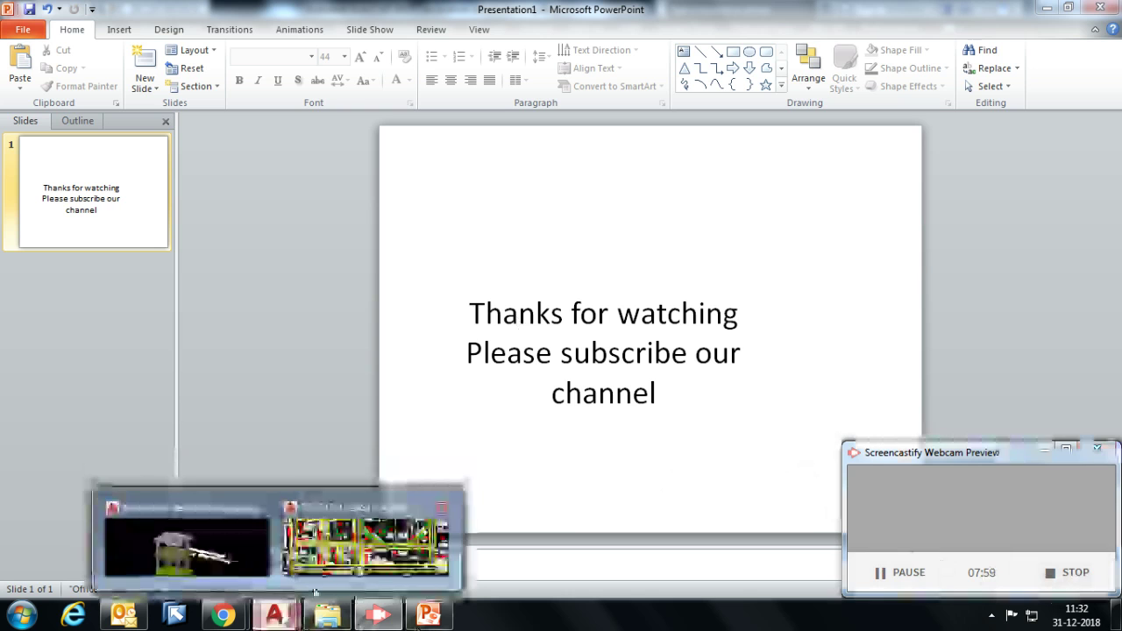
Return from the PowerPoint 'Thanks for watching' slide to the AutoCAD tower drawing.
left_click(189, 507)
scroll(677, 303, "down", 2)
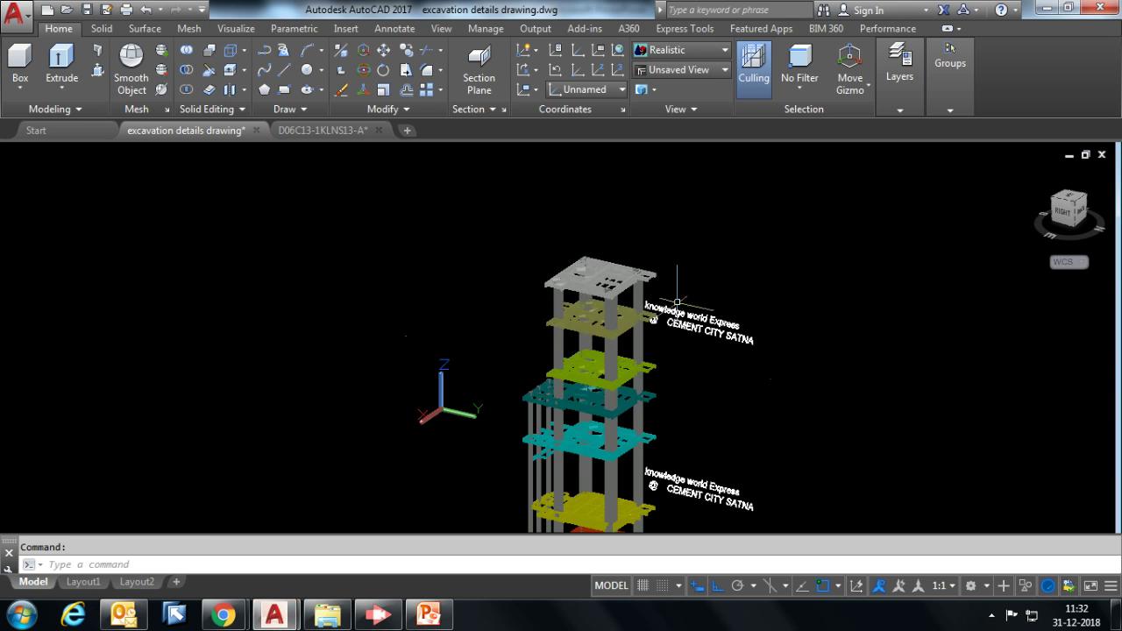
middle_click_drag(676, 417, 602, 317)
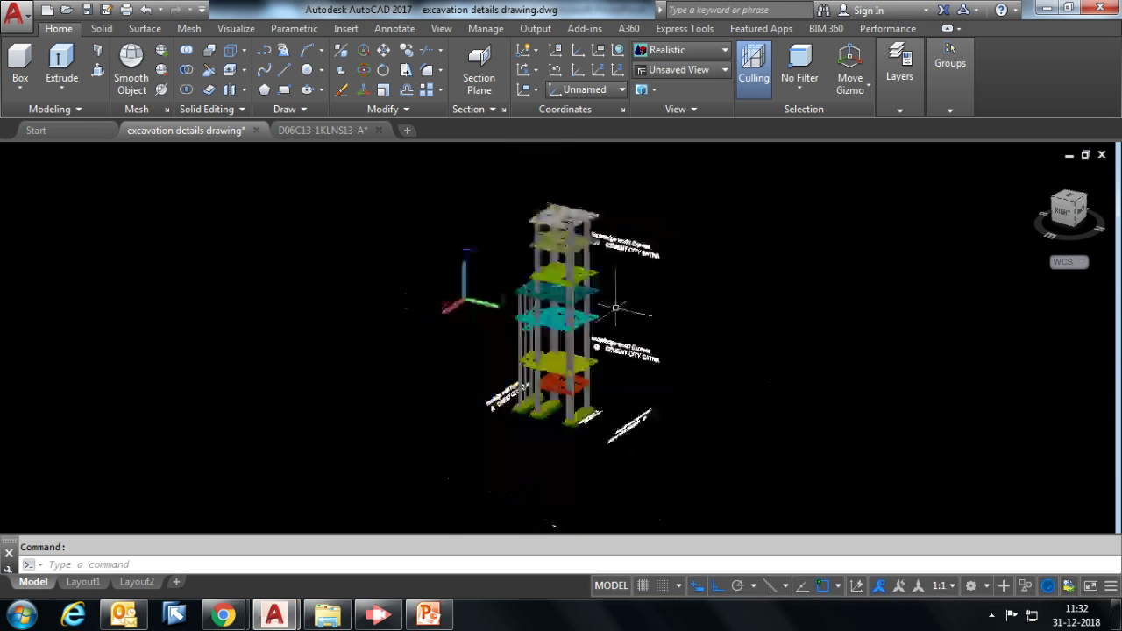
scroll(602, 317, "down", 2)
scroll(602, 317, "up", 2)
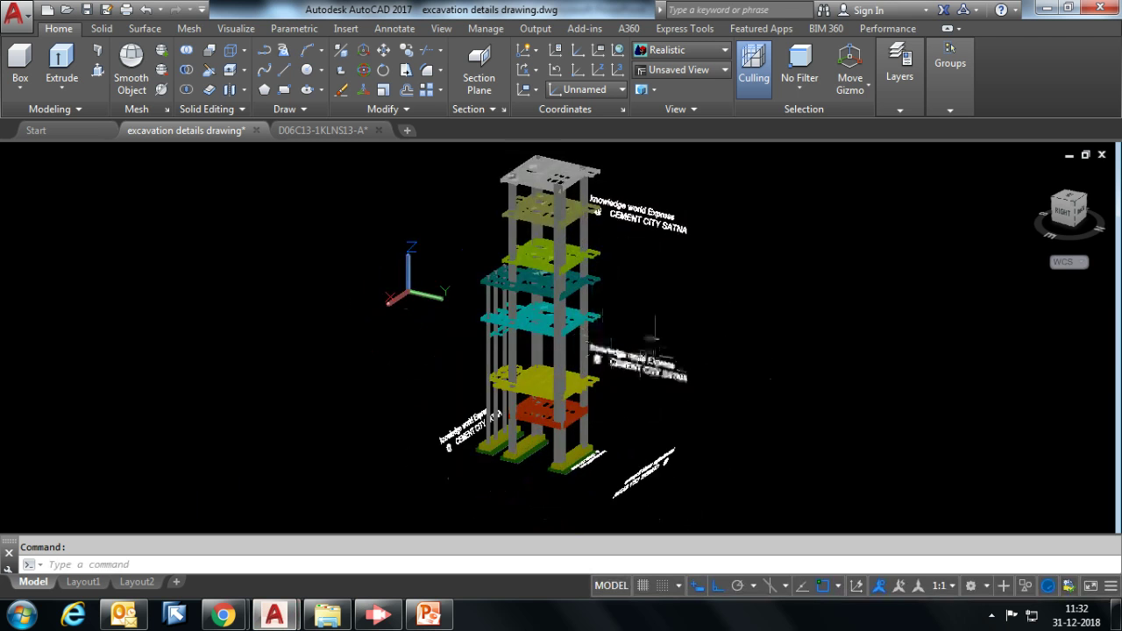
mouse_move(605, 300)
middle_mouse_down("shift")
mouse_move(522, 263)
mouse_move(630, 329)
middle_mouse_up("shift")
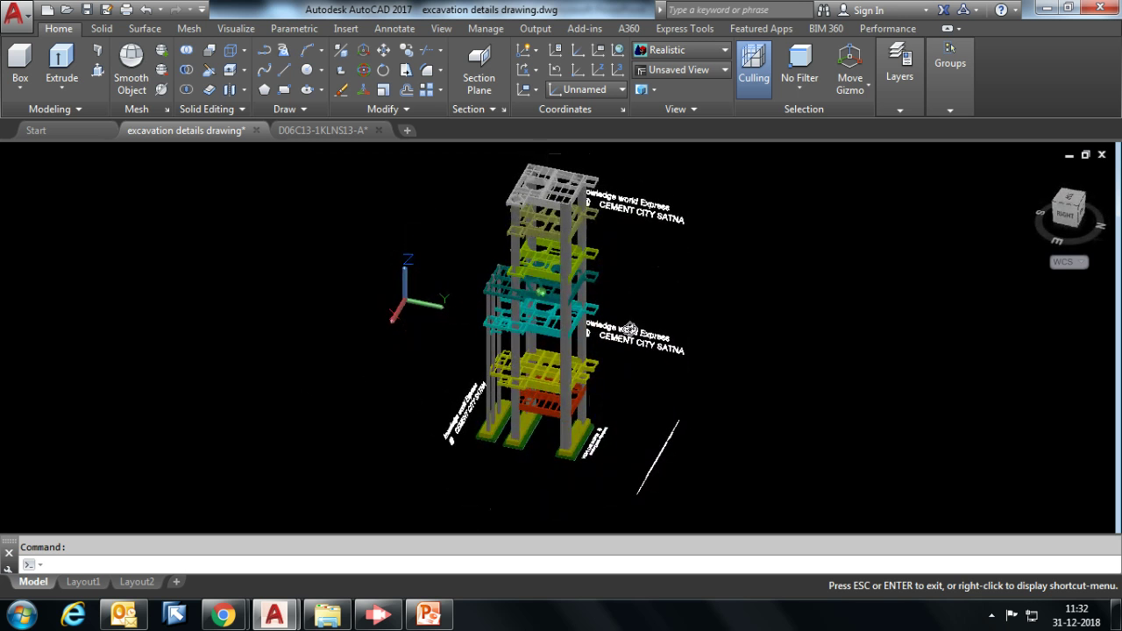